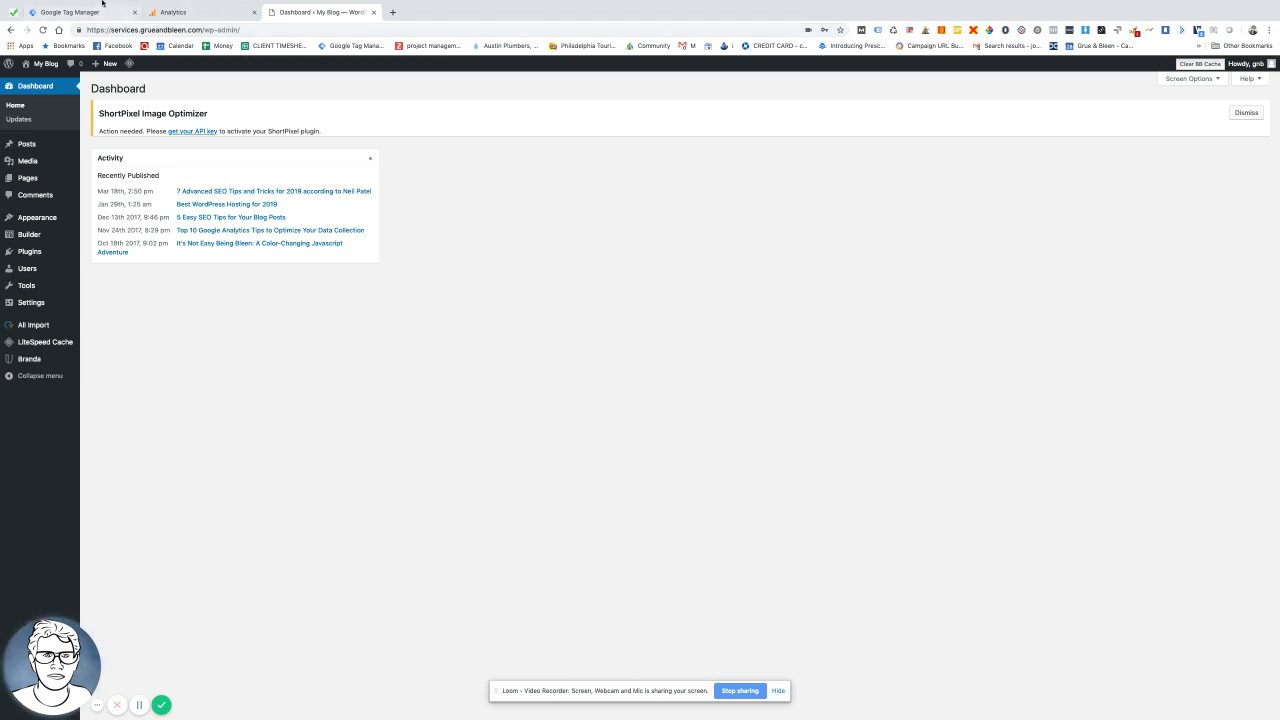
Step: Switch to Google Tag Manager and enter Test Company as the new account's name
mouse_move(102, 5)
click(108, 12)
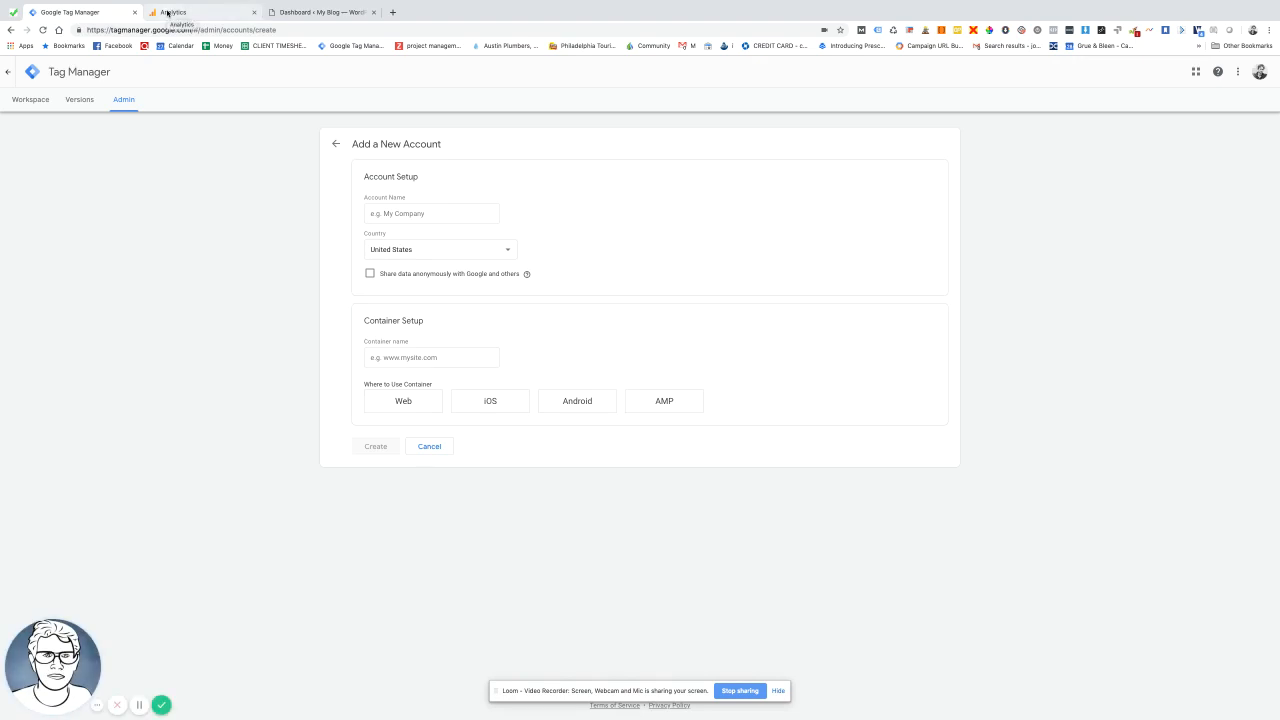
click(431, 220)
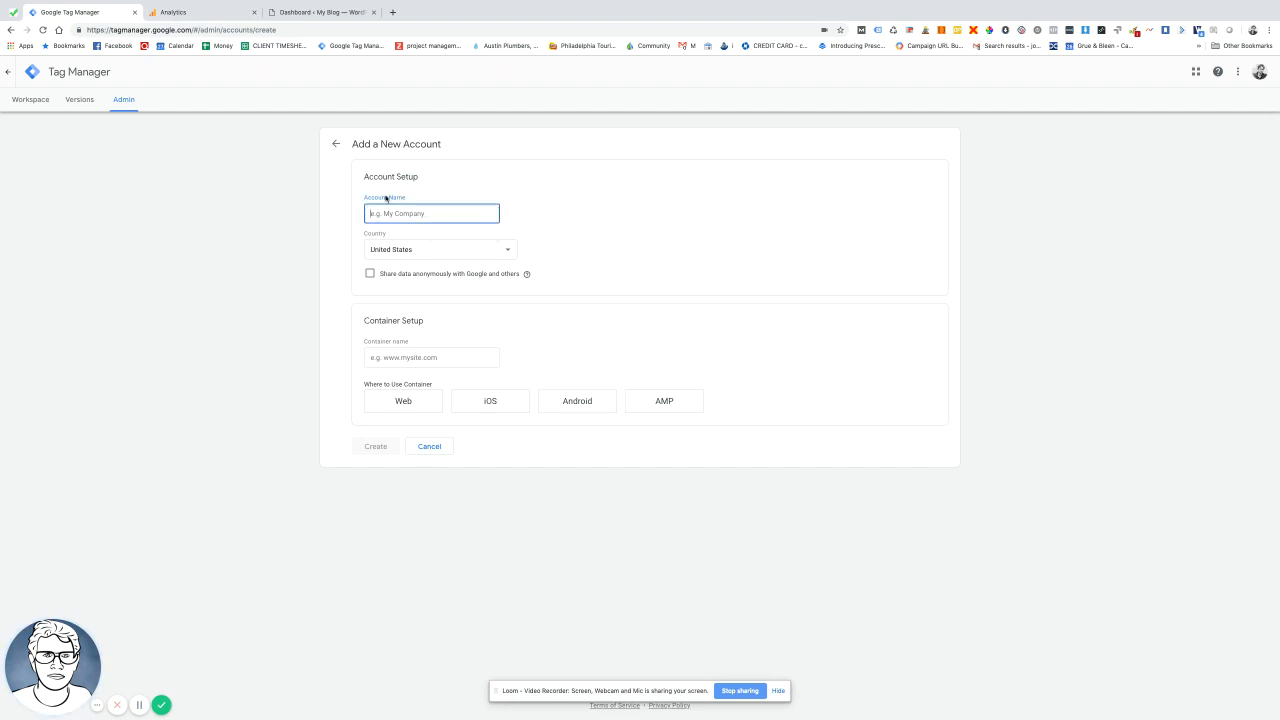
text(Test Company)
click(401, 355)
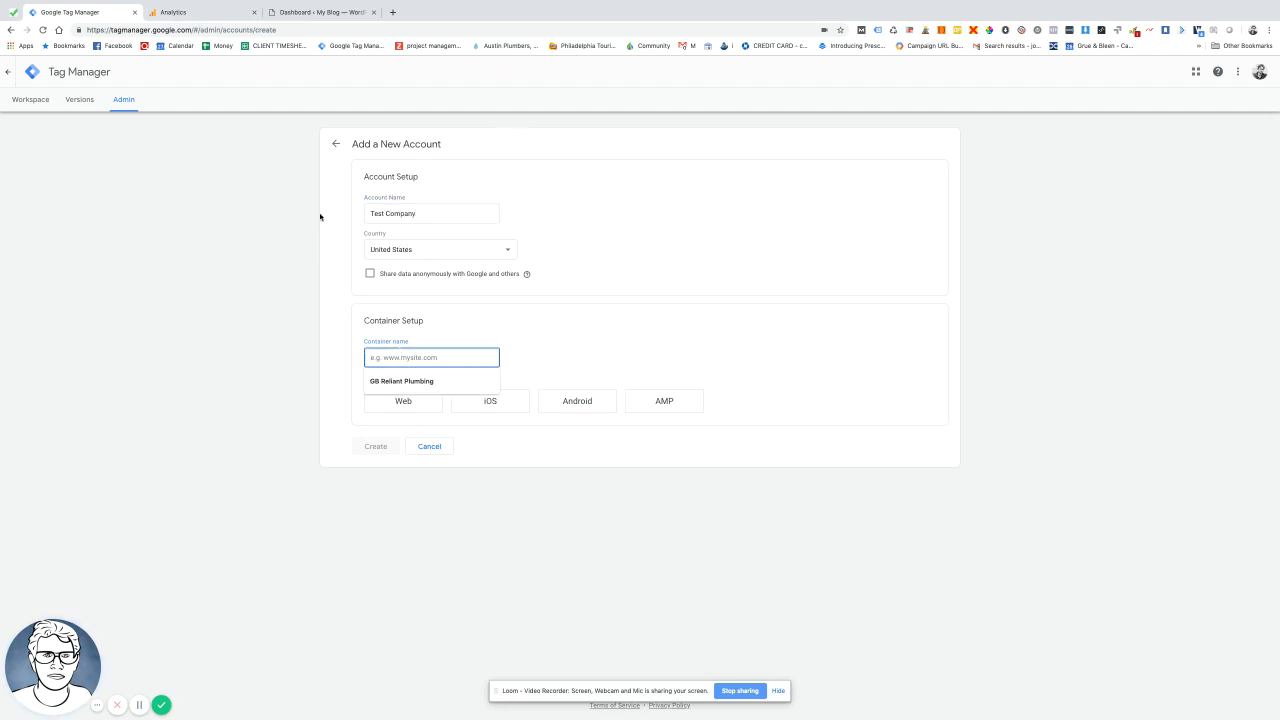
click(383, 214)
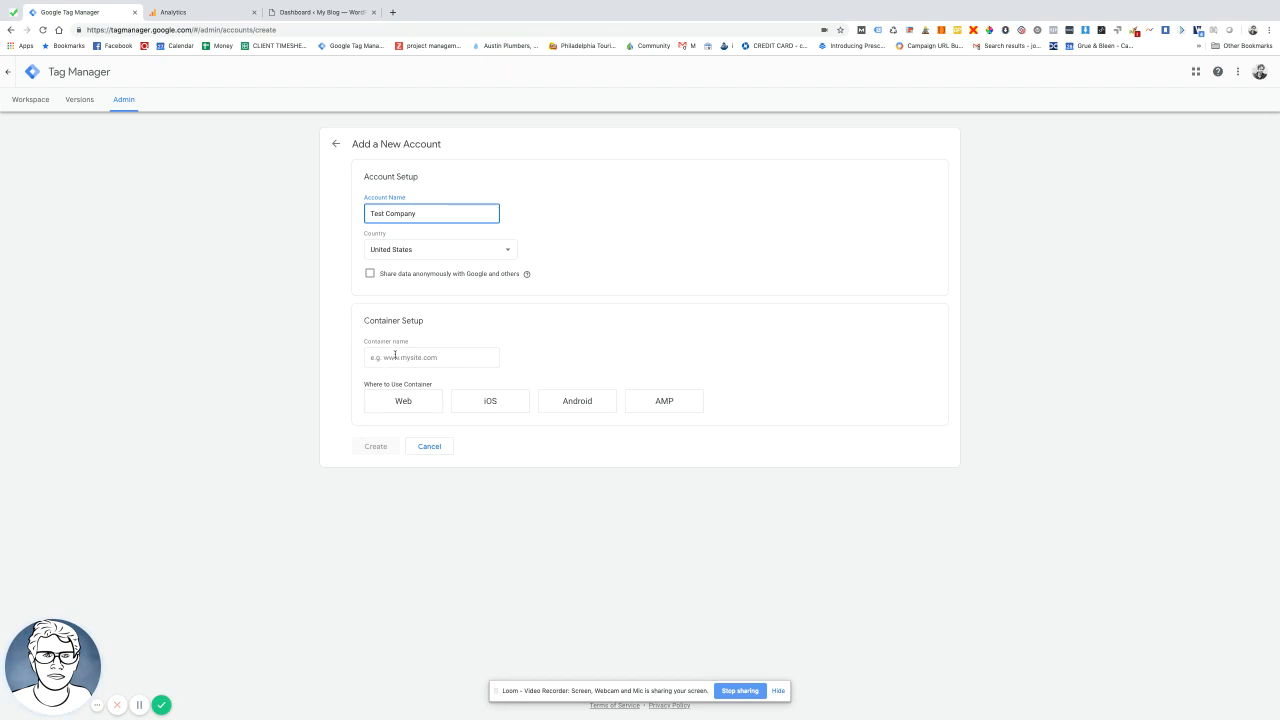
click(395, 357)
text(www)
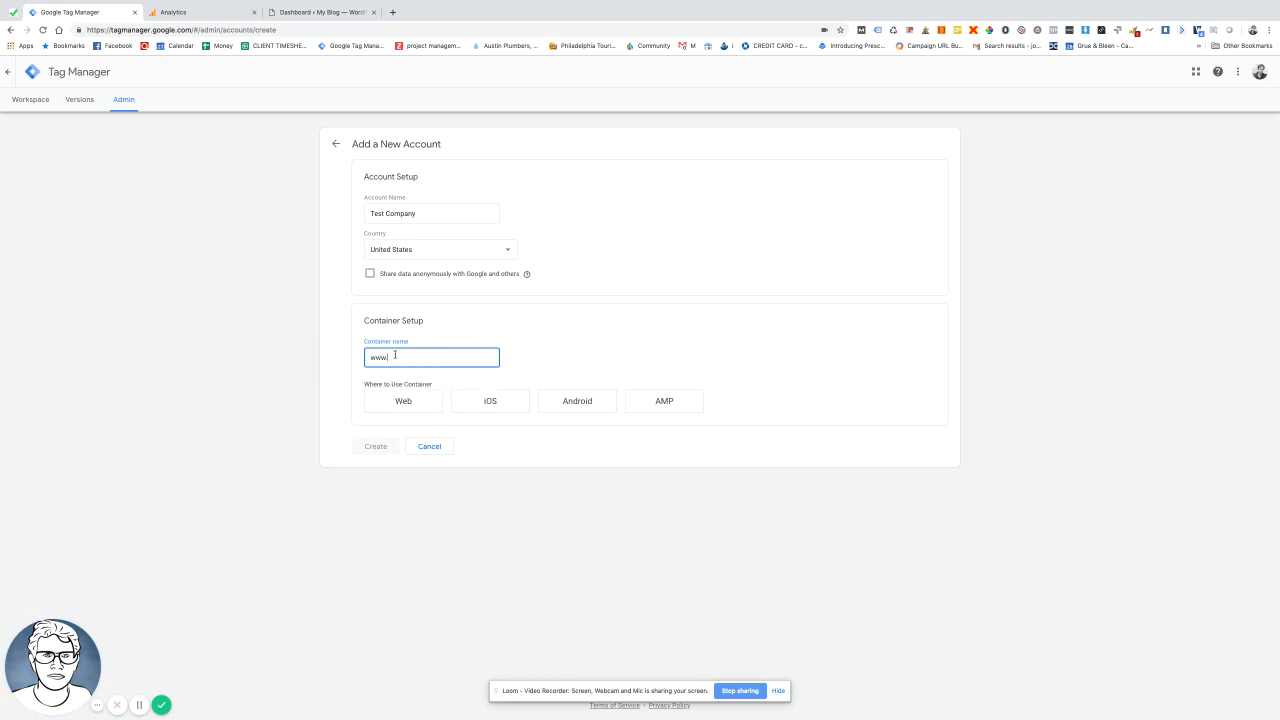
text(.grueandbleen.com)
click(421, 413)
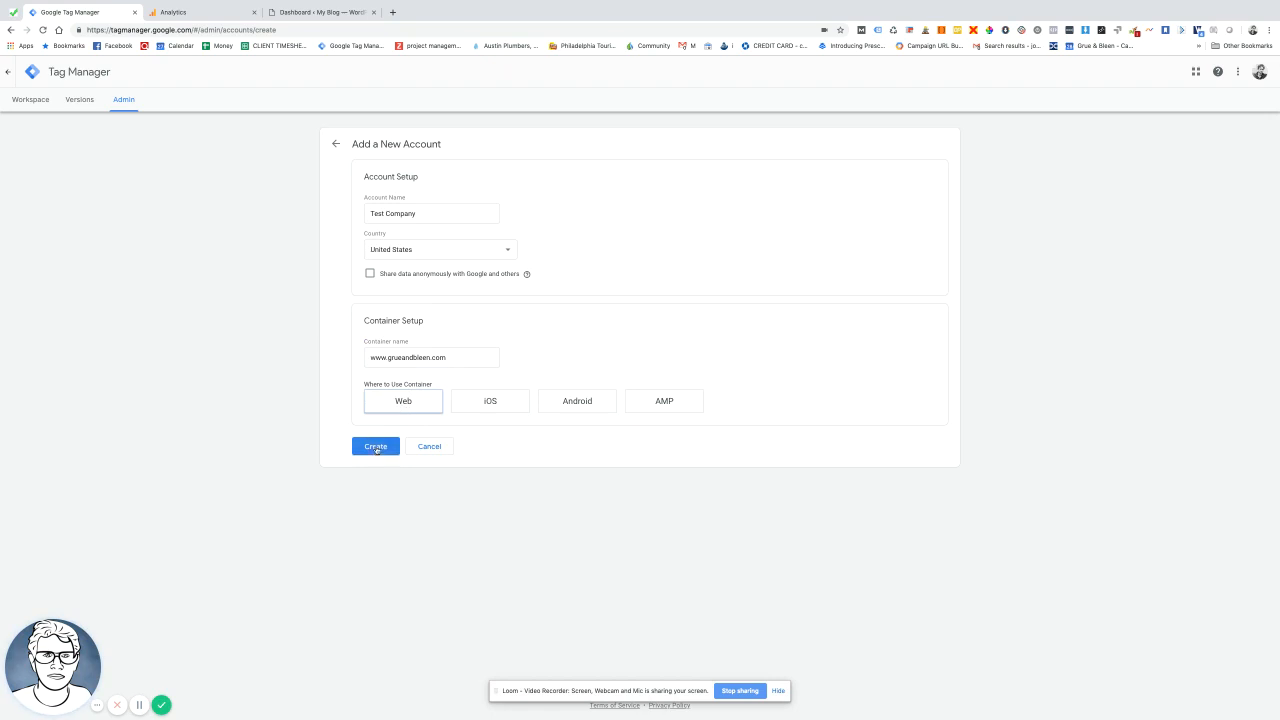
click(375, 446)
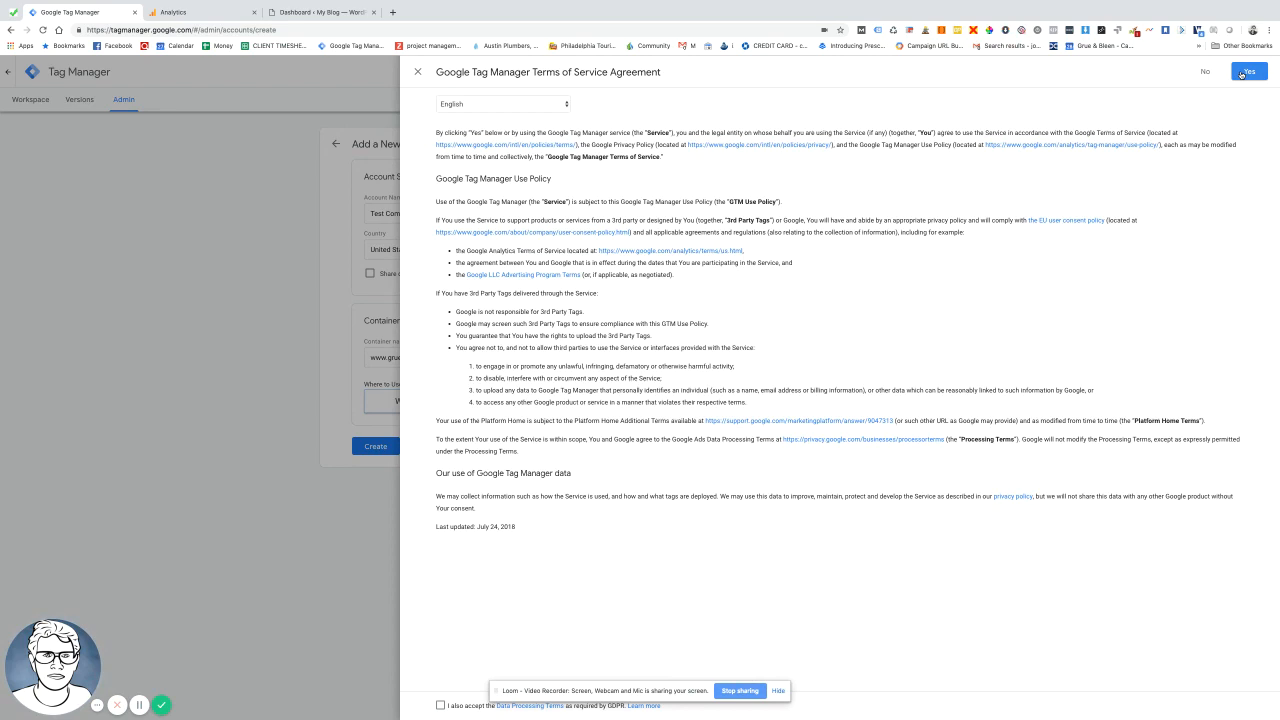
click(1242, 74)
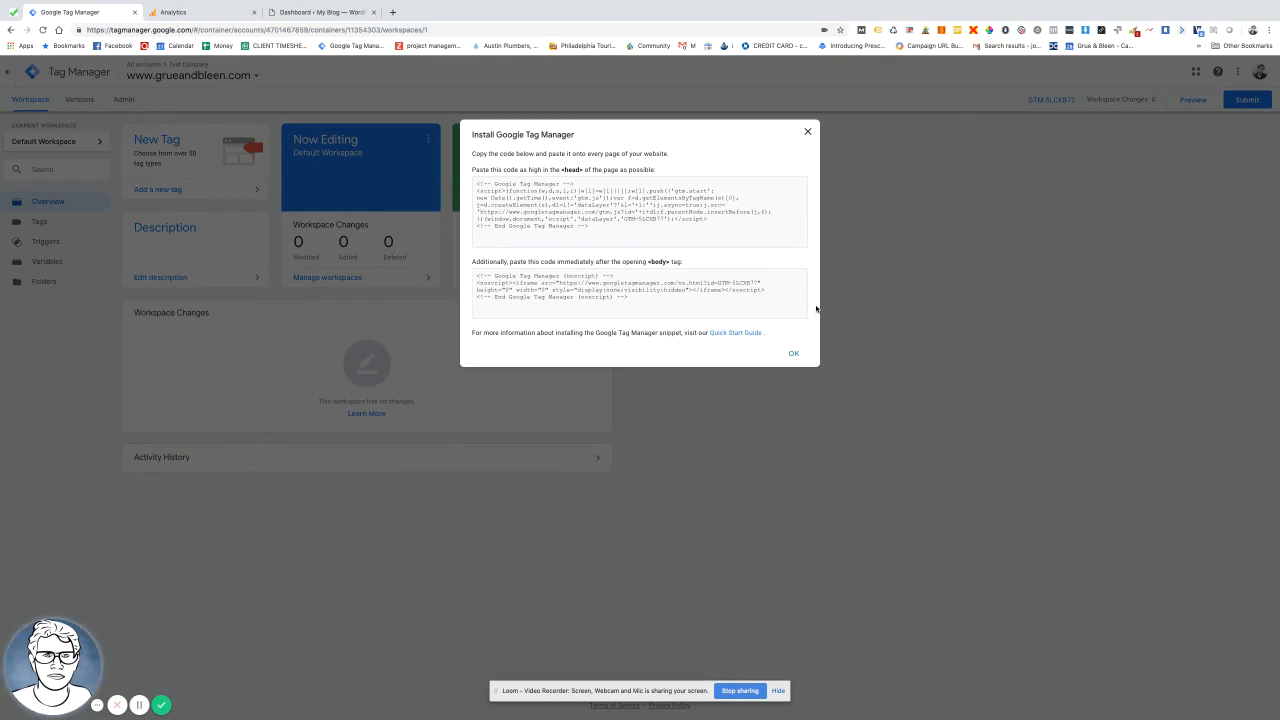
Step: Switch to Google Analytics and start a new account named Grue & Bleen Test Account
click(196, 13)
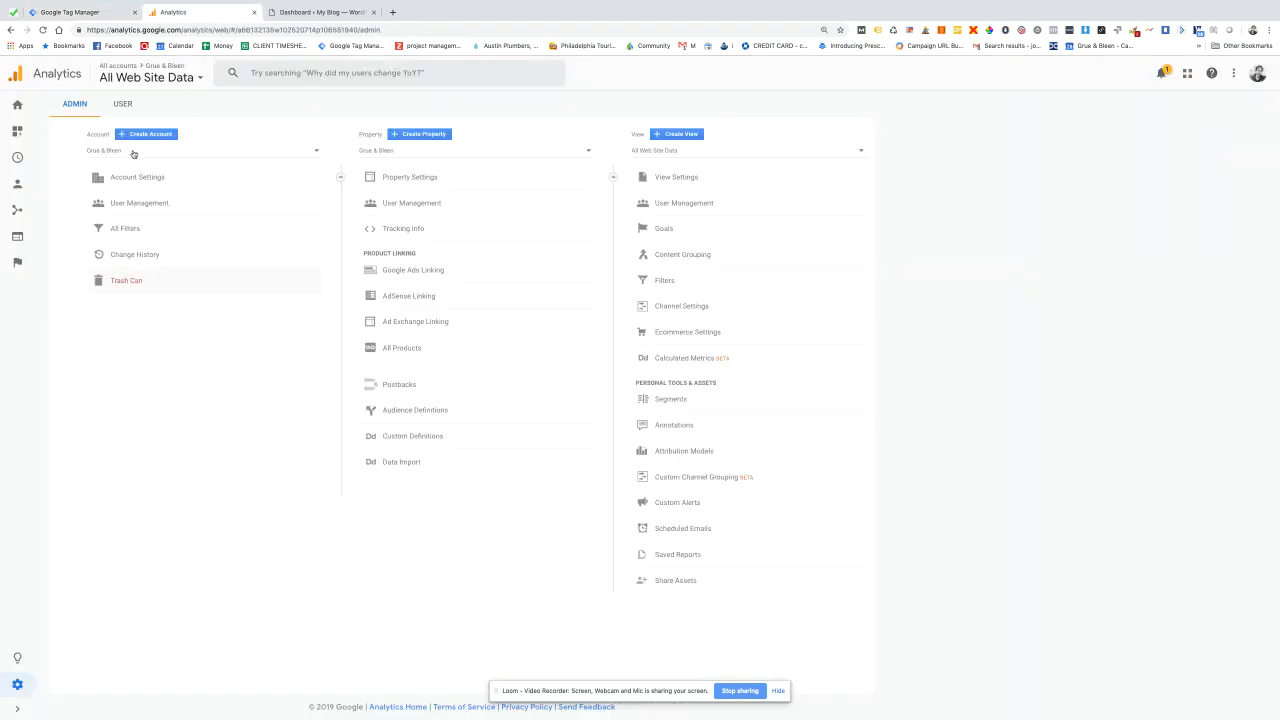
click(149, 134)
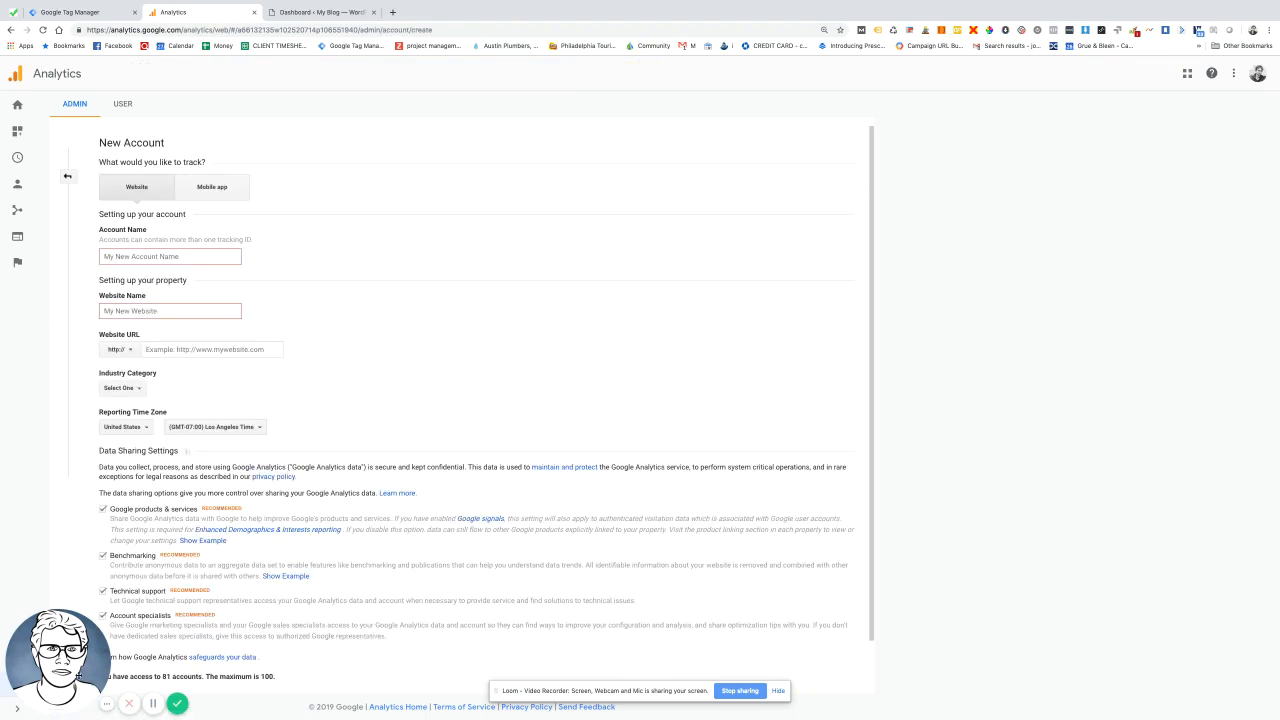
drag(60, 647, 1108, 648)
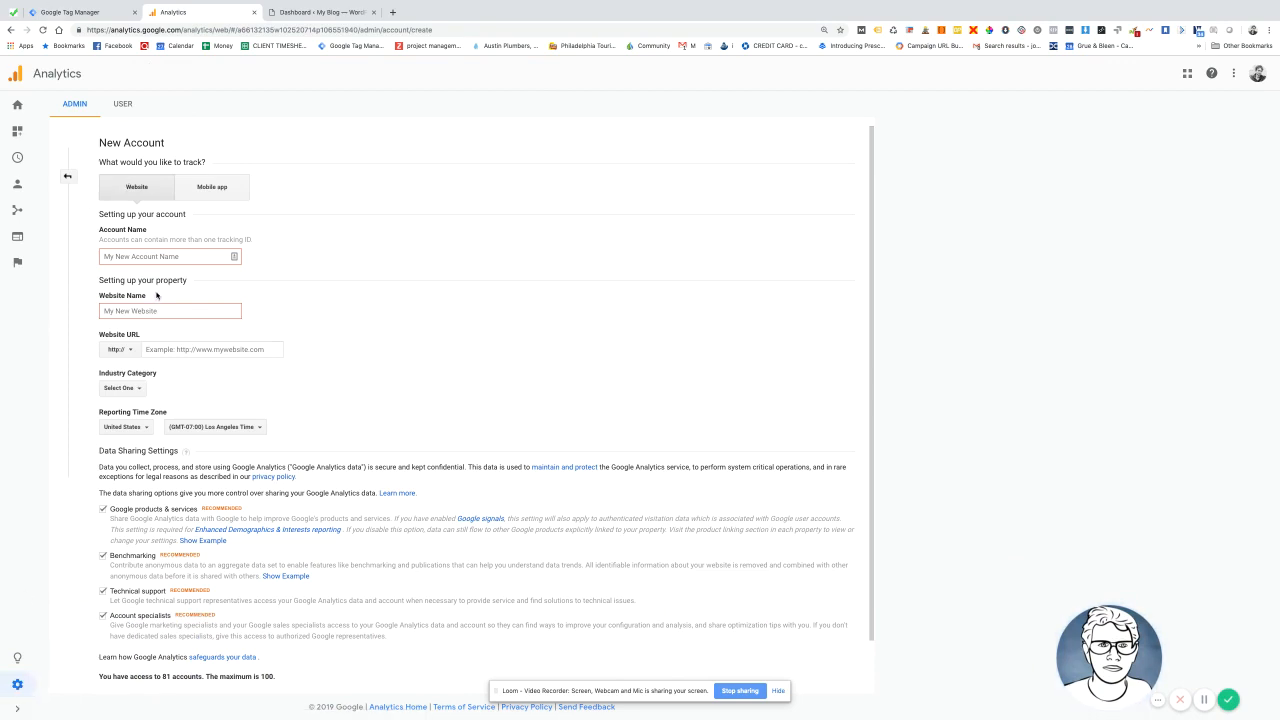
click(146, 260)
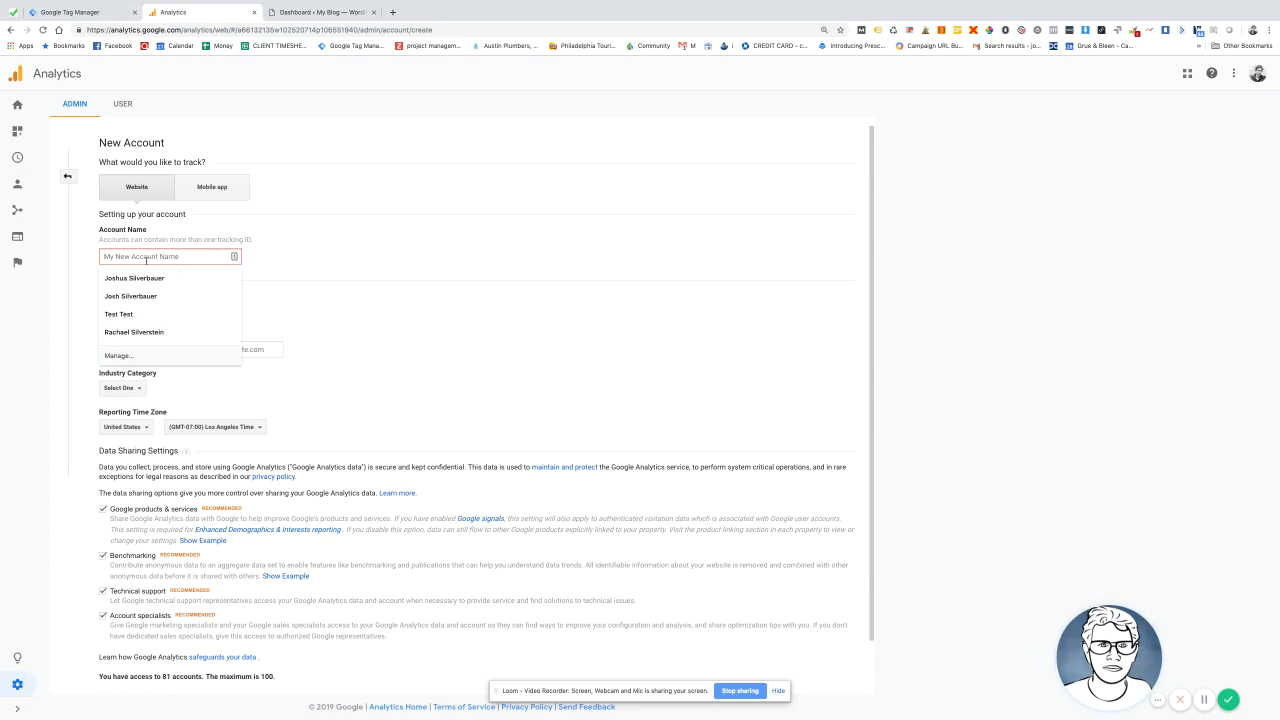
text(Gr)
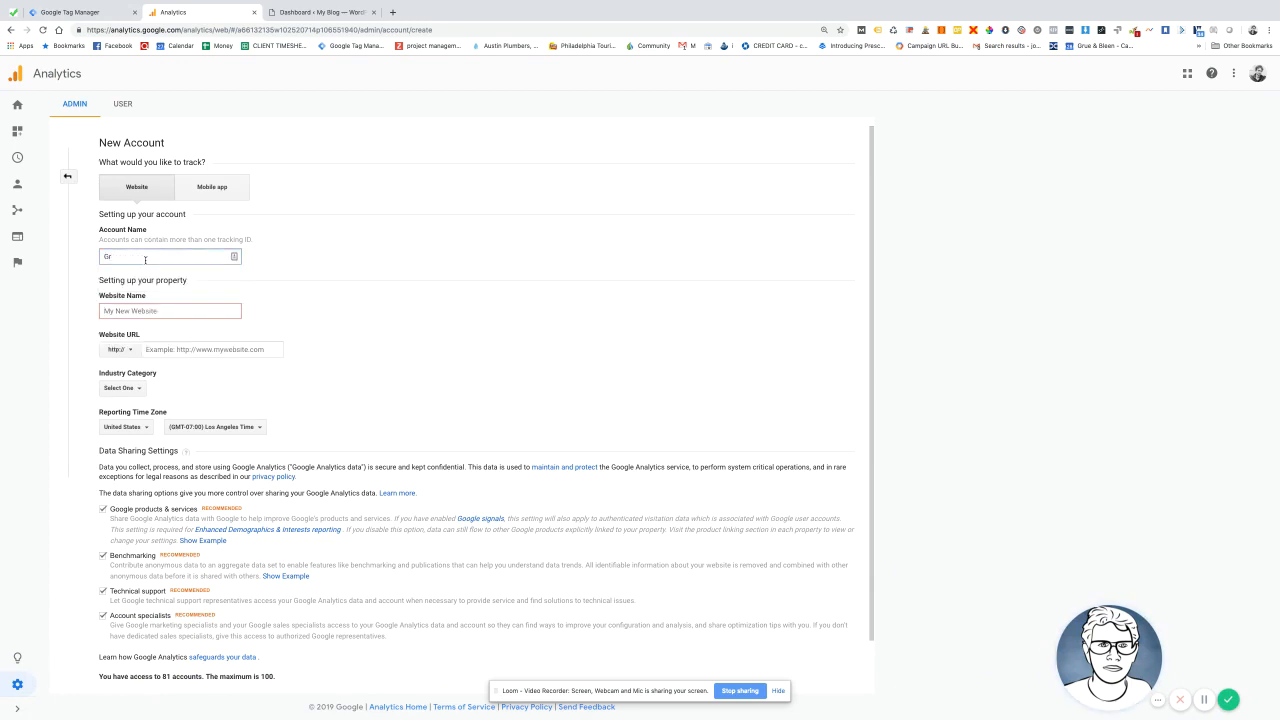
text(ue & Bleen Test Account)
Step: Set the property's website name to Grue & Bleen and its website URL to services.grueandbleen.com
click(144, 309)
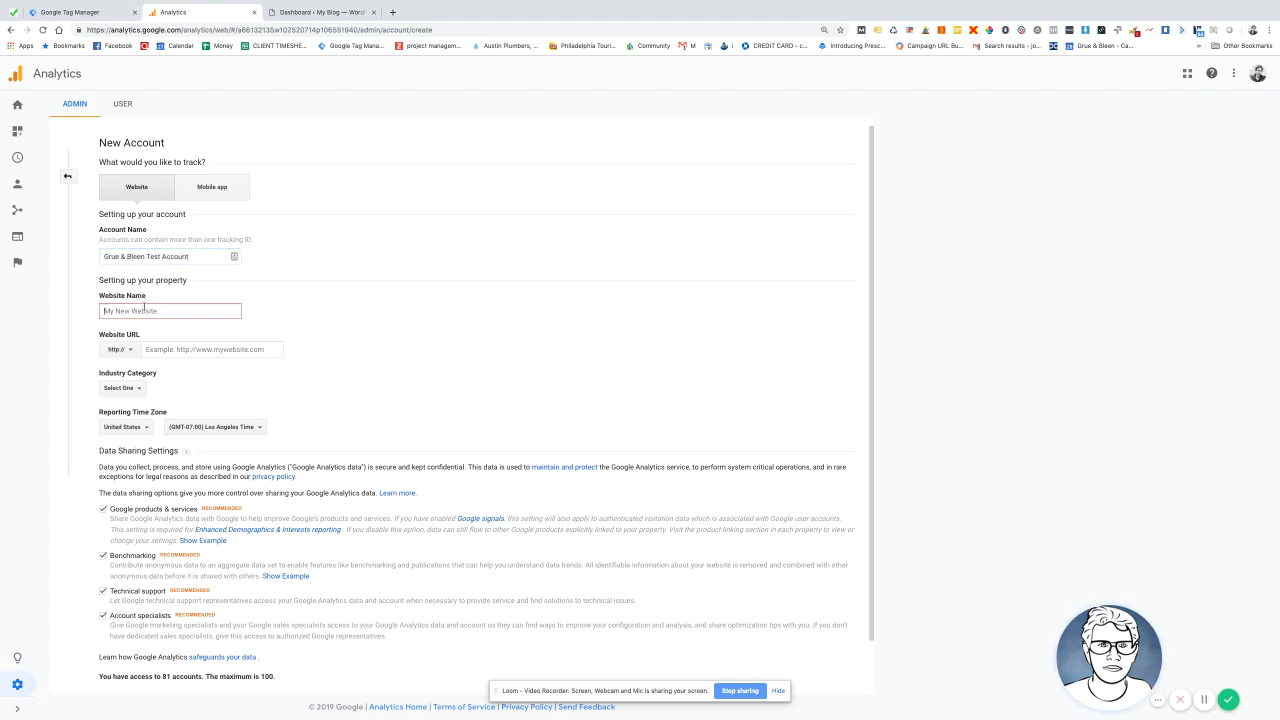
text(Grue & Bleen)
click(168, 350)
text(www.)
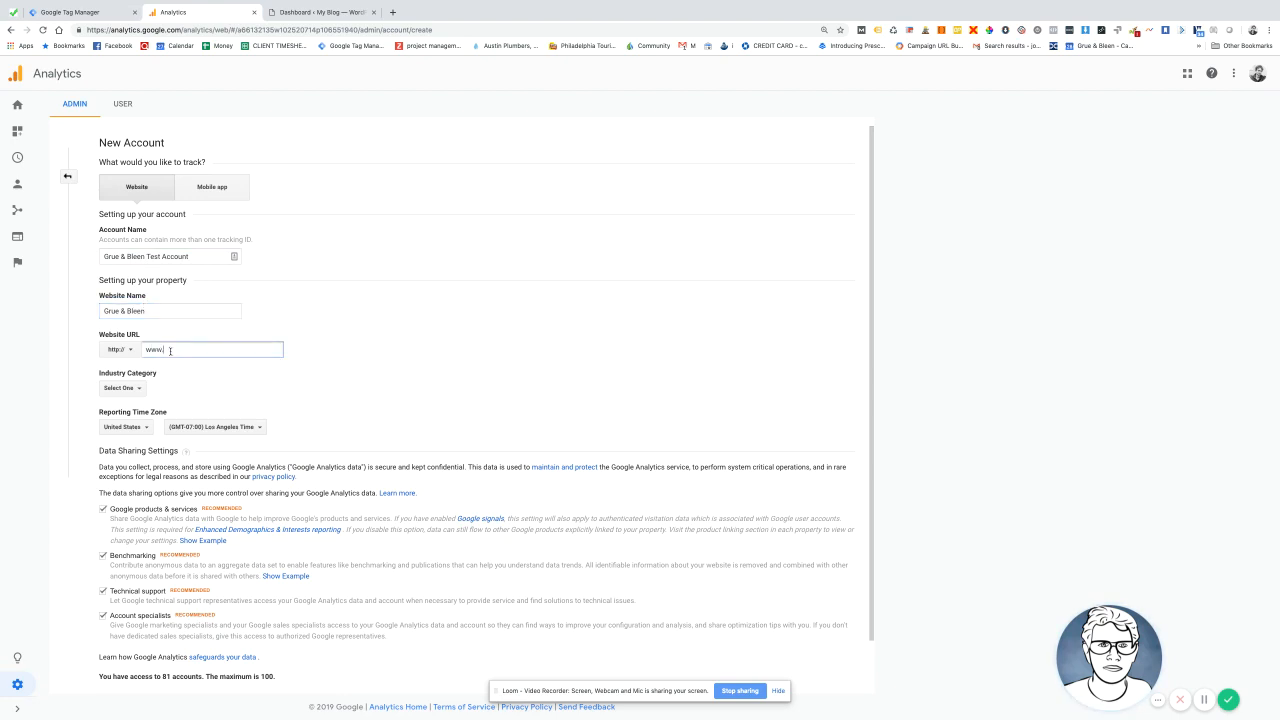
text(grueandbleen.com)
drag(168, 350, 145, 350)
key(BackSpace)
text(services.)
Step: Set the property's reporting time zone to (GMT-04:00) New York Time
scroll(338, 340, down, 1)
click(215, 368)
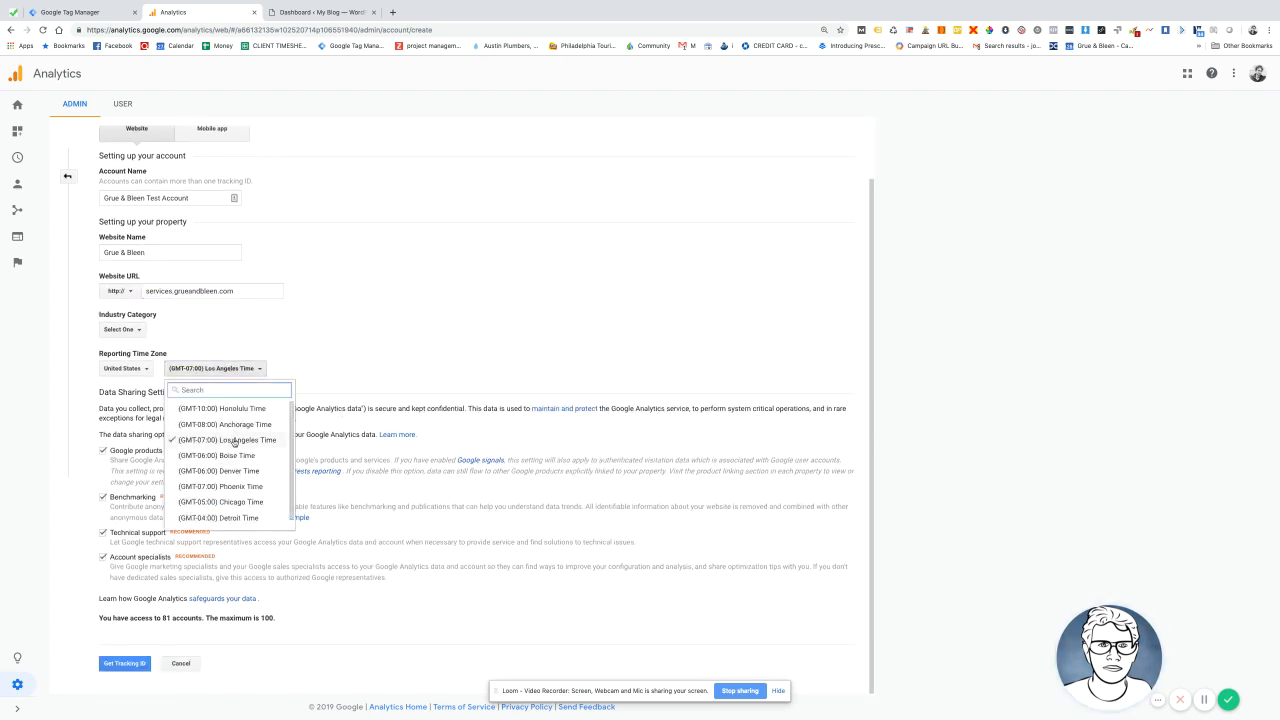
scroll(228, 490, down, 1)
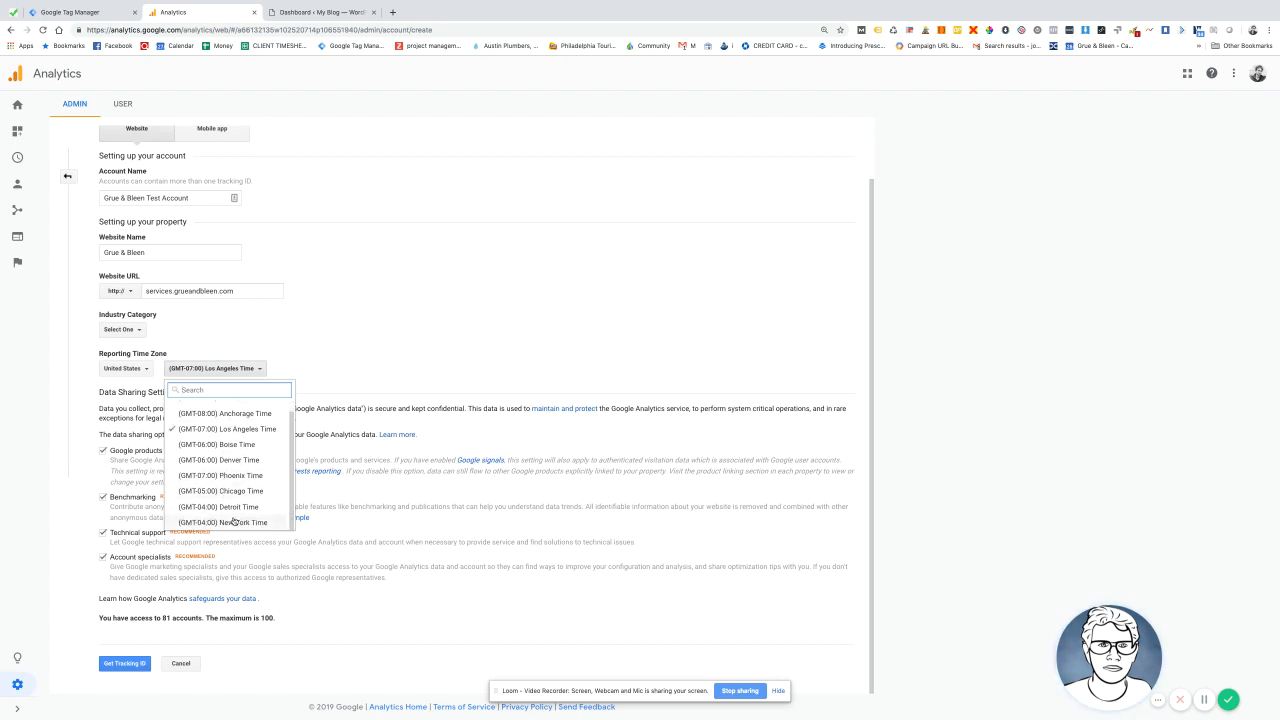
click(233, 522)
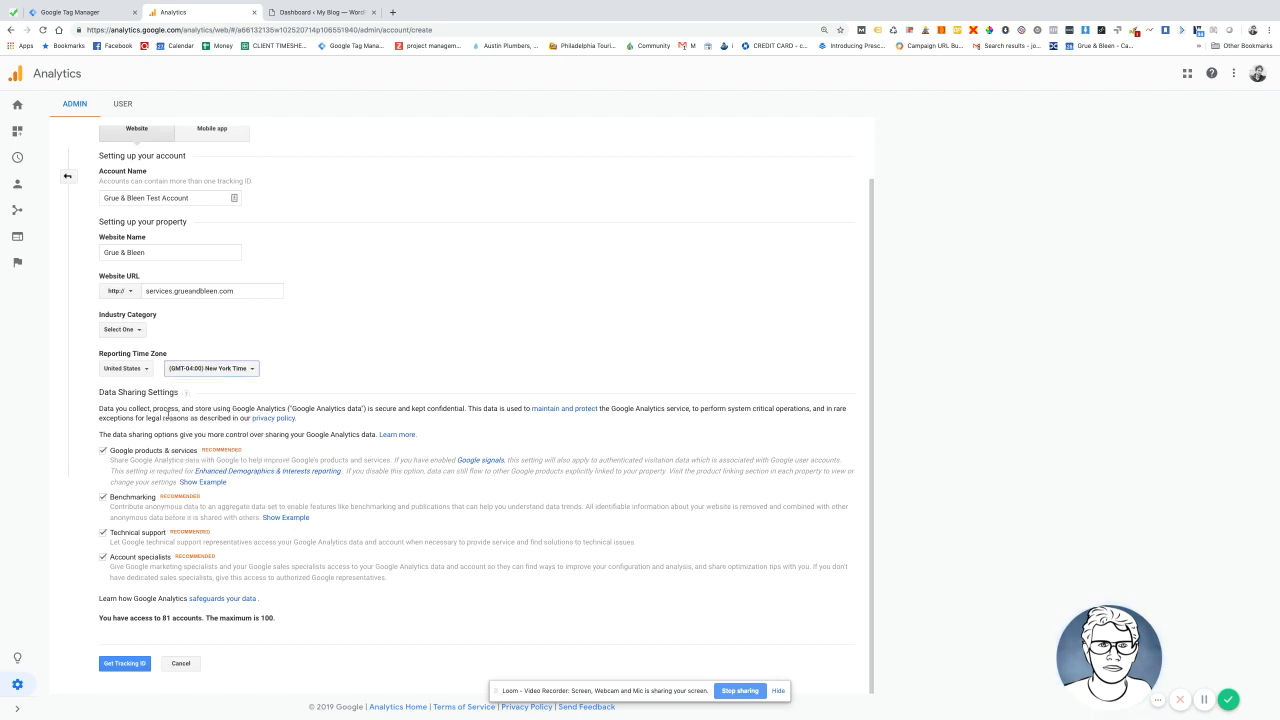
Step: Set the property's industry category to Internet and Telecom
click(128, 330)
scroll(145, 452, down, 3)
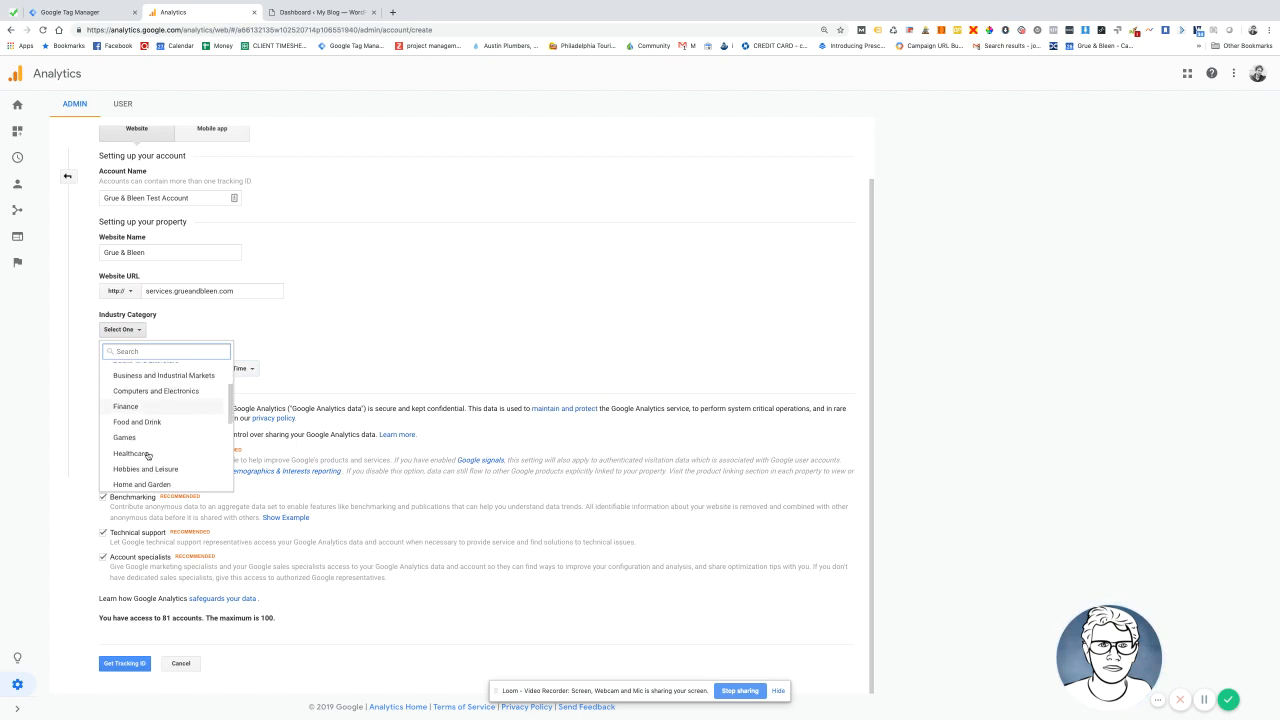
scroll(140, 452, down, 5)
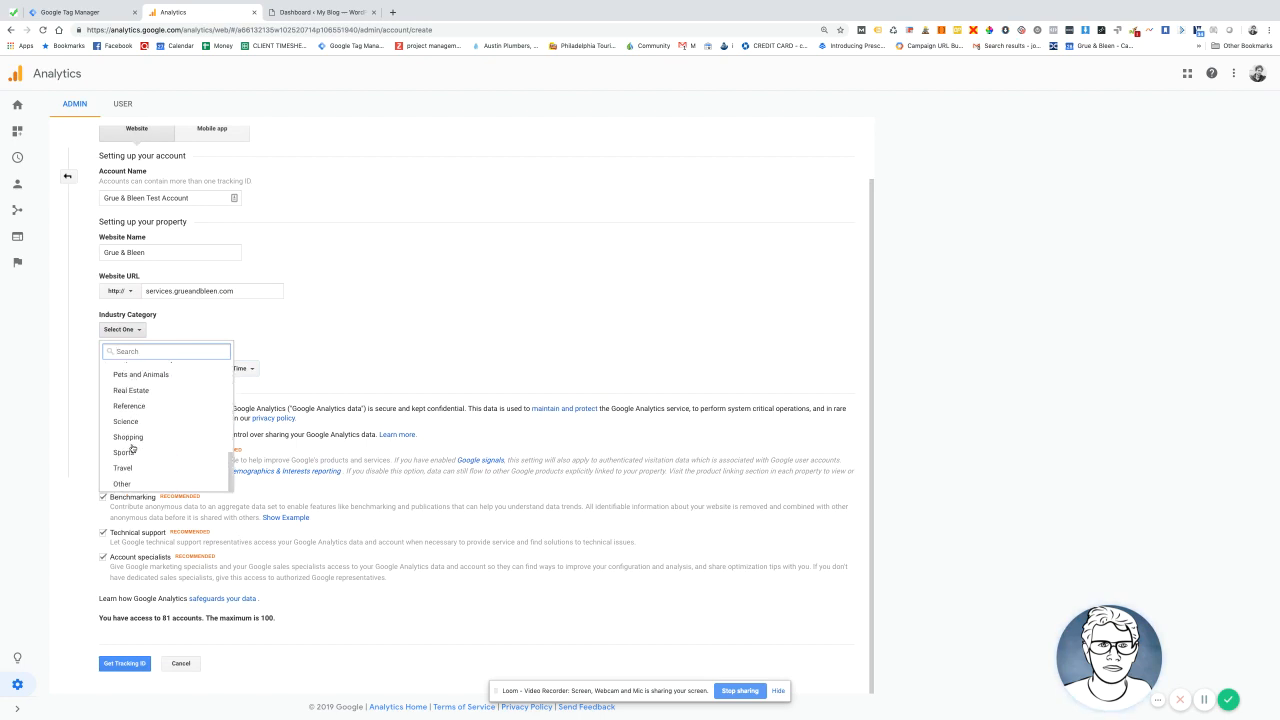
scroll(131, 449, up, 3)
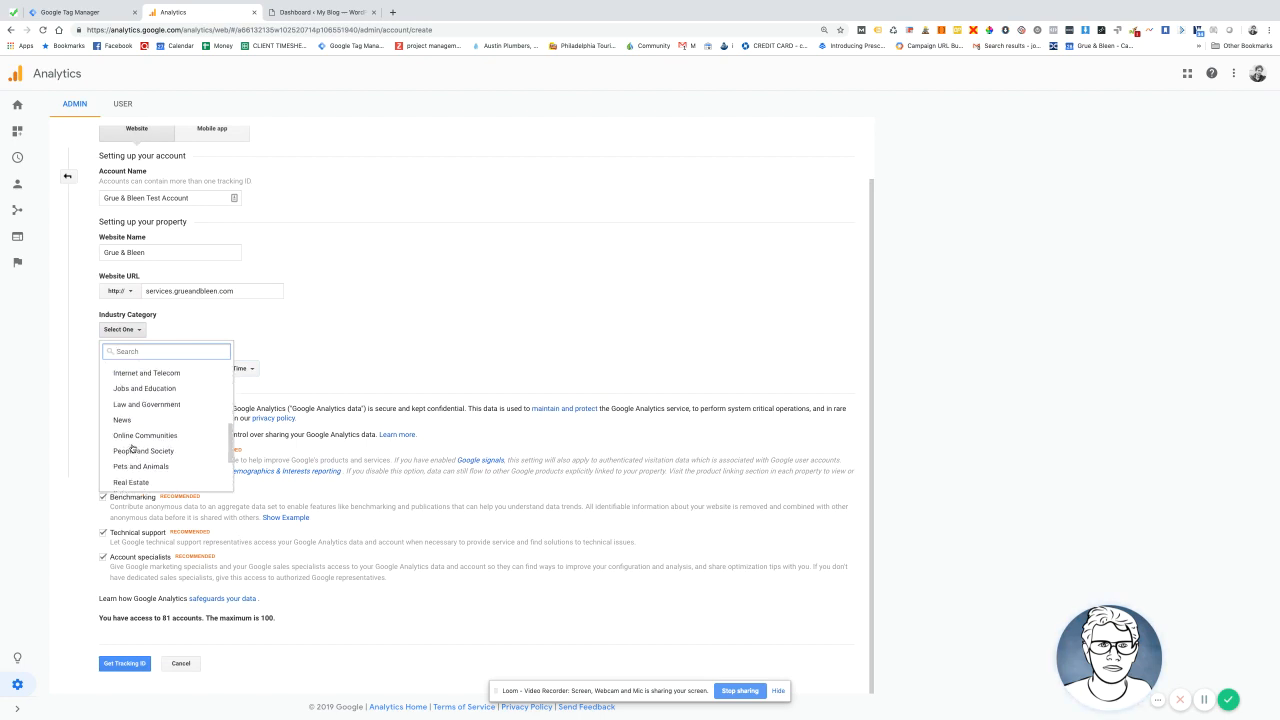
scroll(131, 449, up, 2)
click(146, 410)
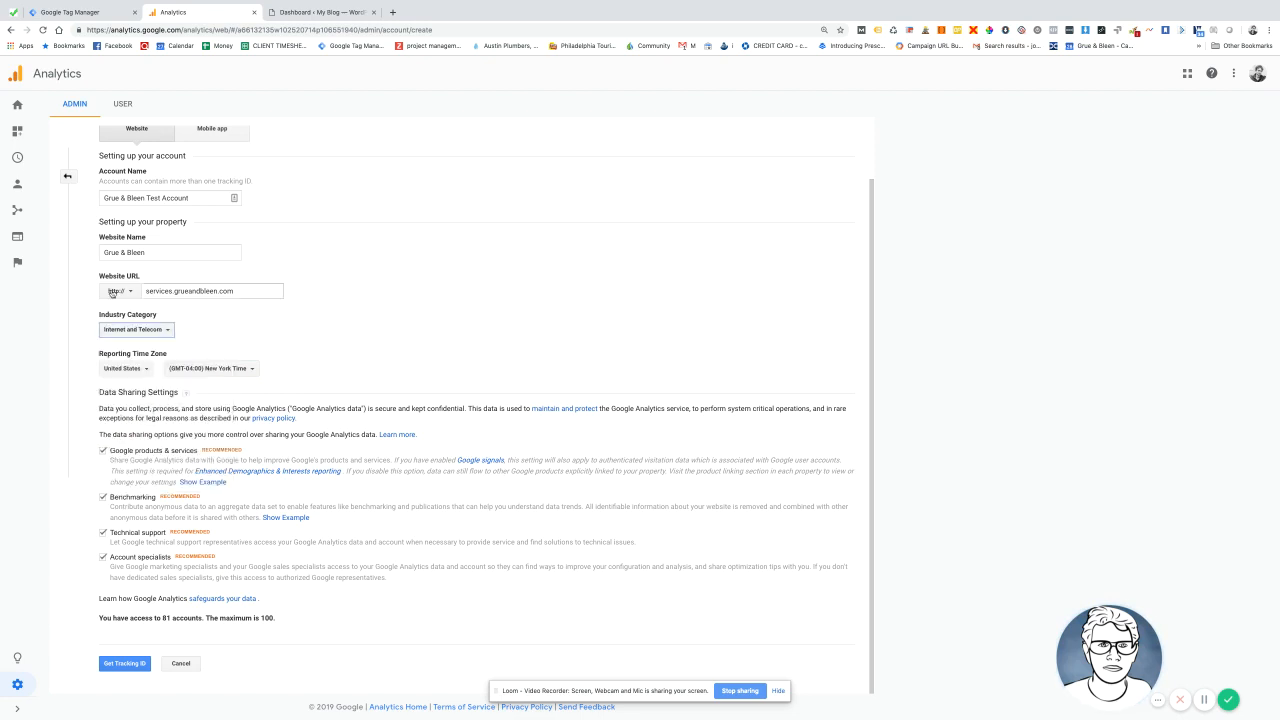
click(167, 331)
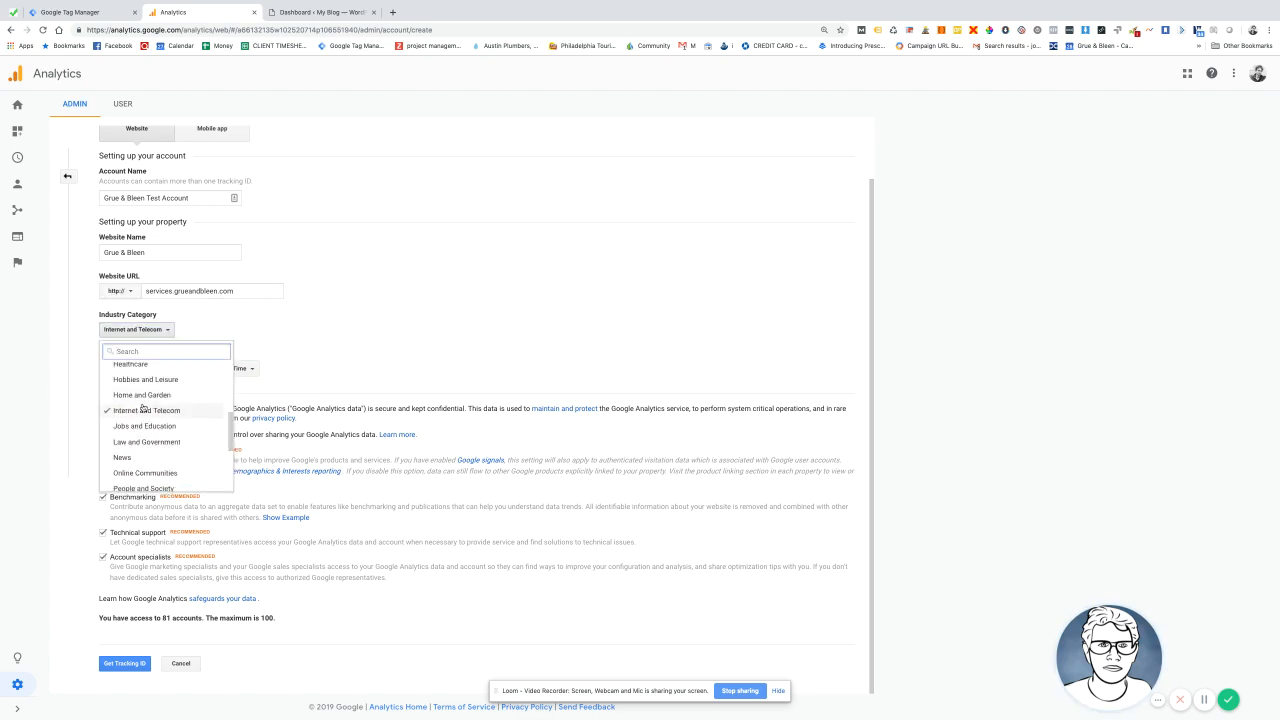
scroll(144, 407, up, 5)
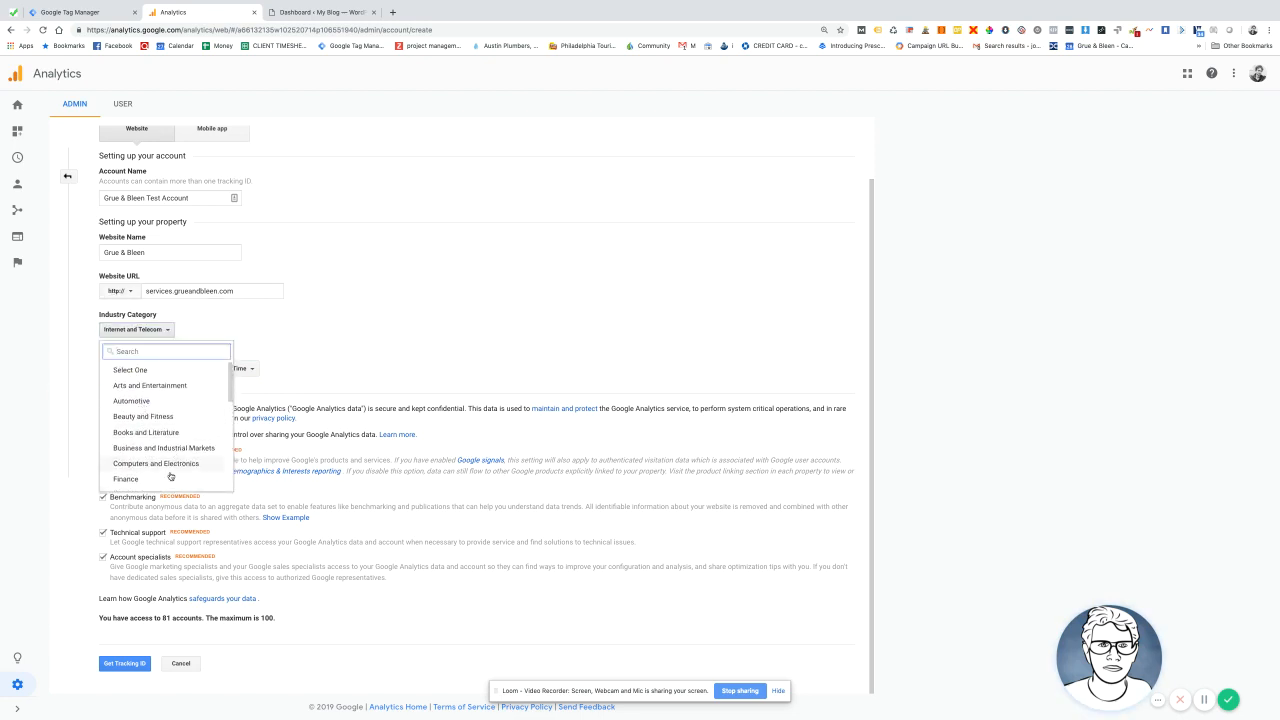
scroll(196, 385, down, 5)
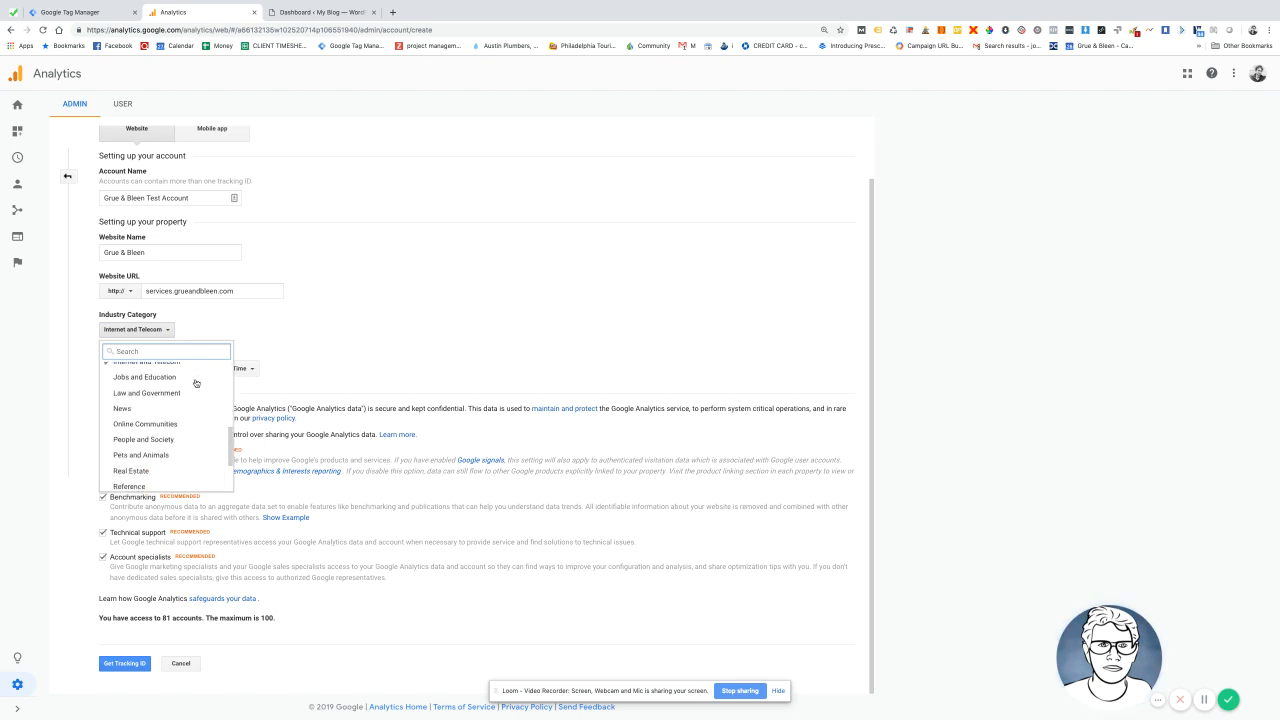
scroll(194, 383, down, 3)
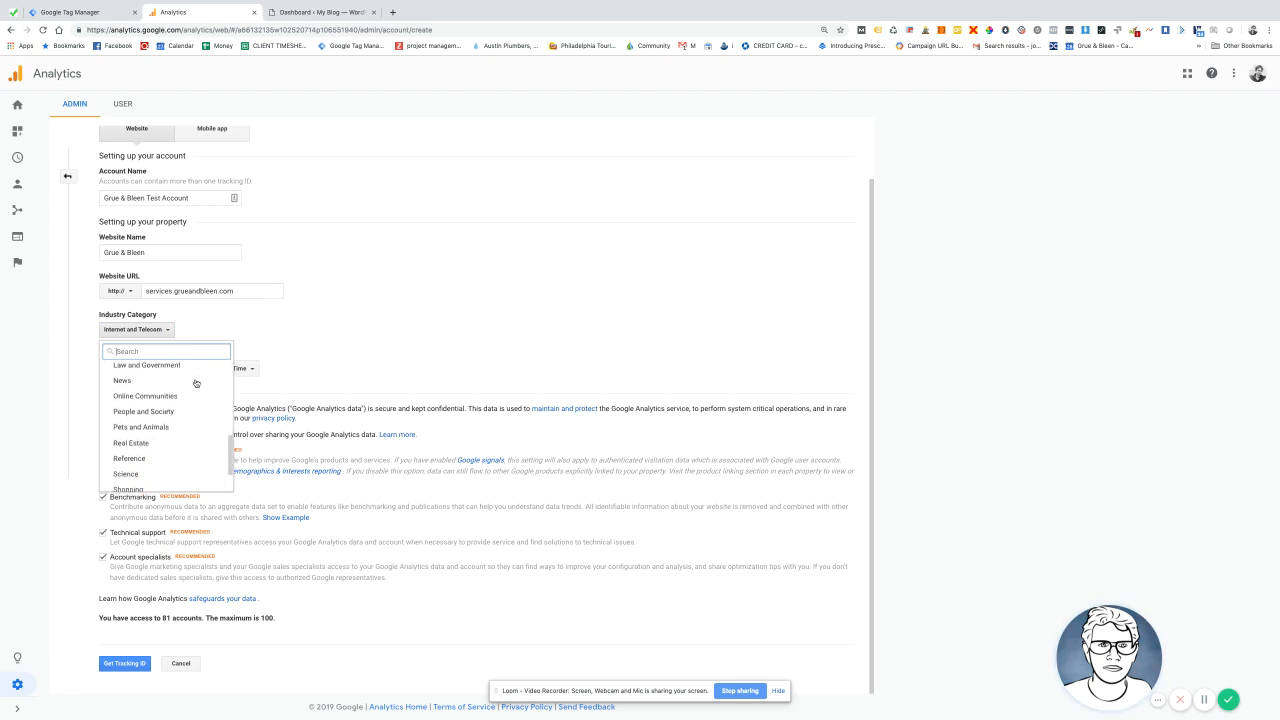
click(313, 382)
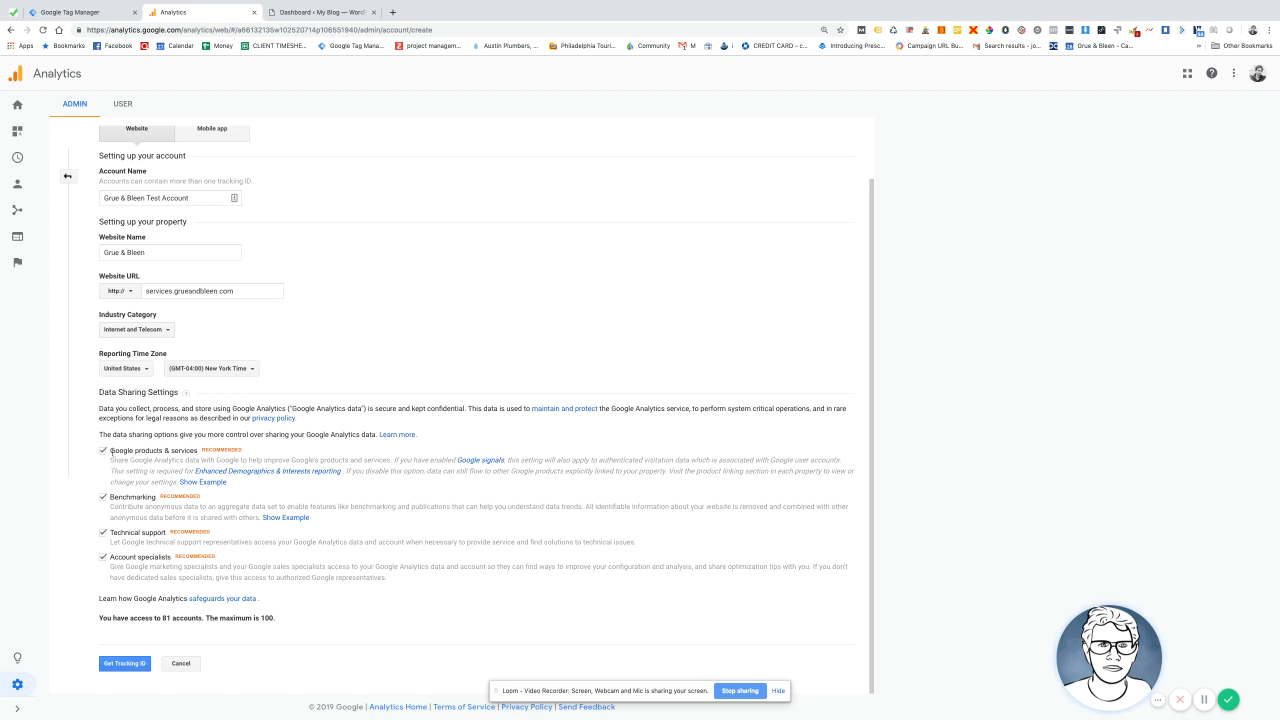
Step: Turn off data sharing for Google products & services, benchmarking, technical support and account specialists
click(103, 451)
click(103, 497)
click(103, 533)
click(103, 557)
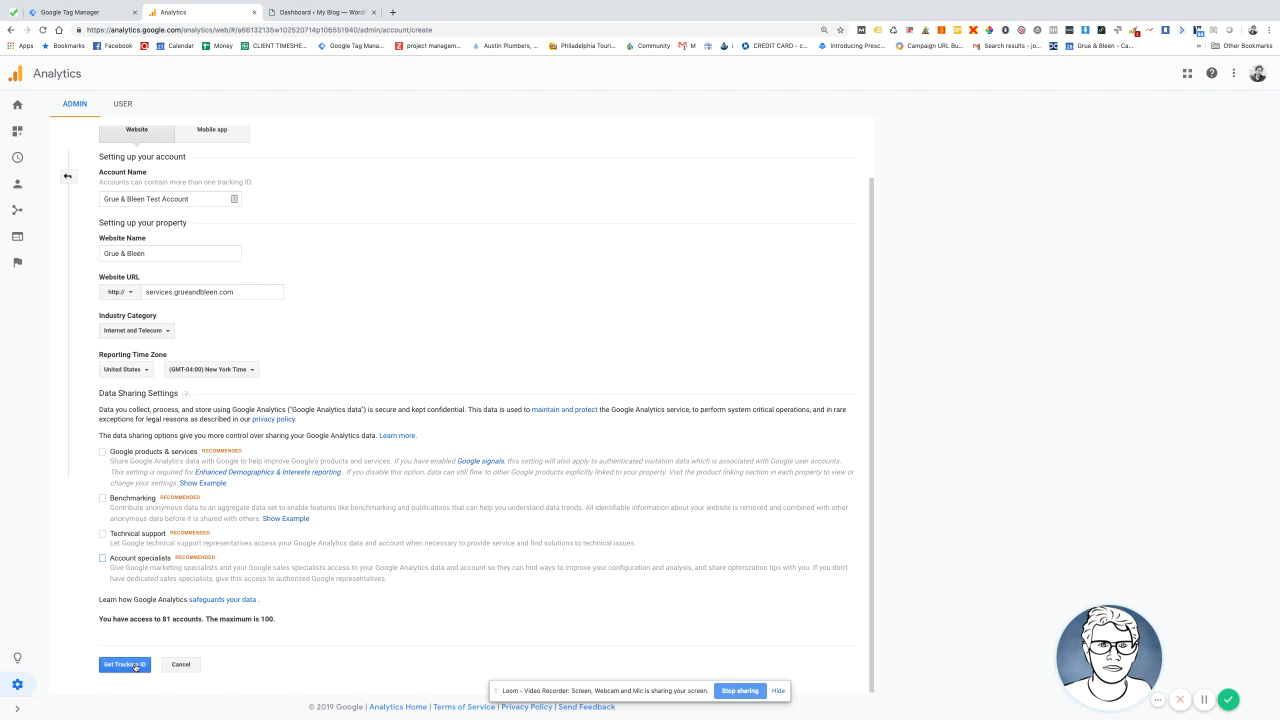
Step: Request the tracking ID, accepting the Analytics terms of service and GDPR data processing terms, and select the ID
click(133, 665)
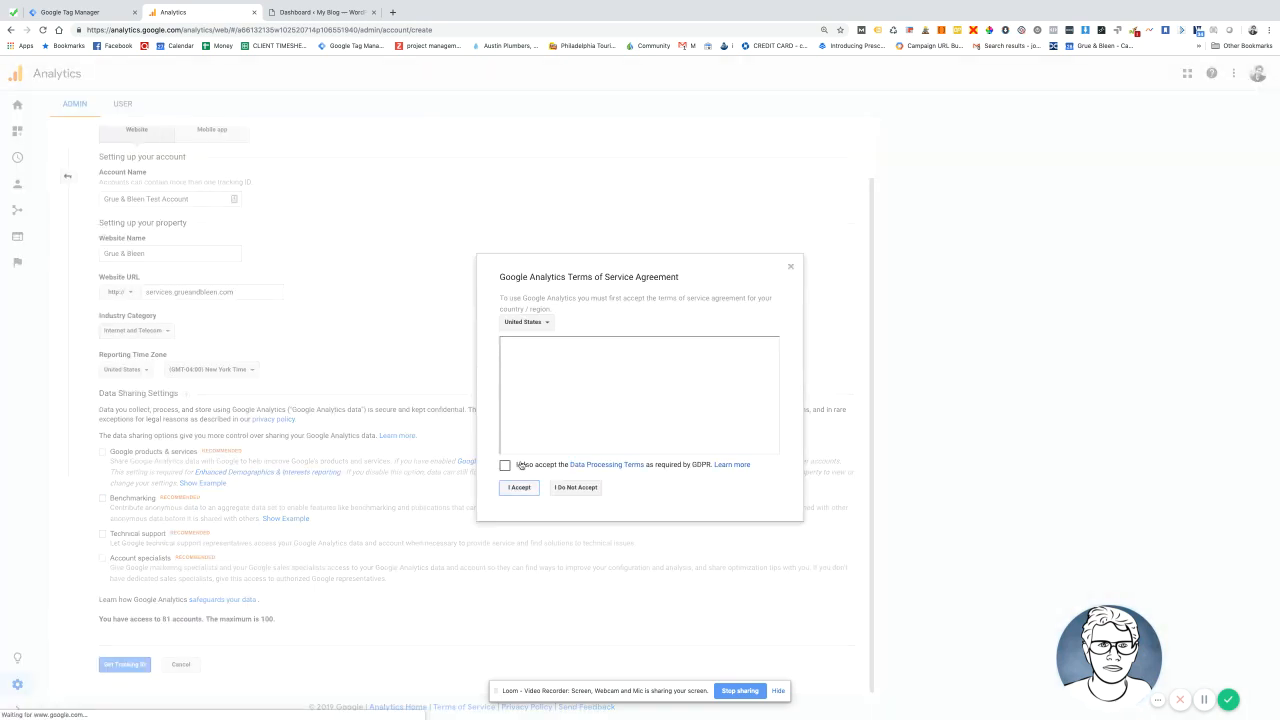
click(505, 466)
click(518, 488)
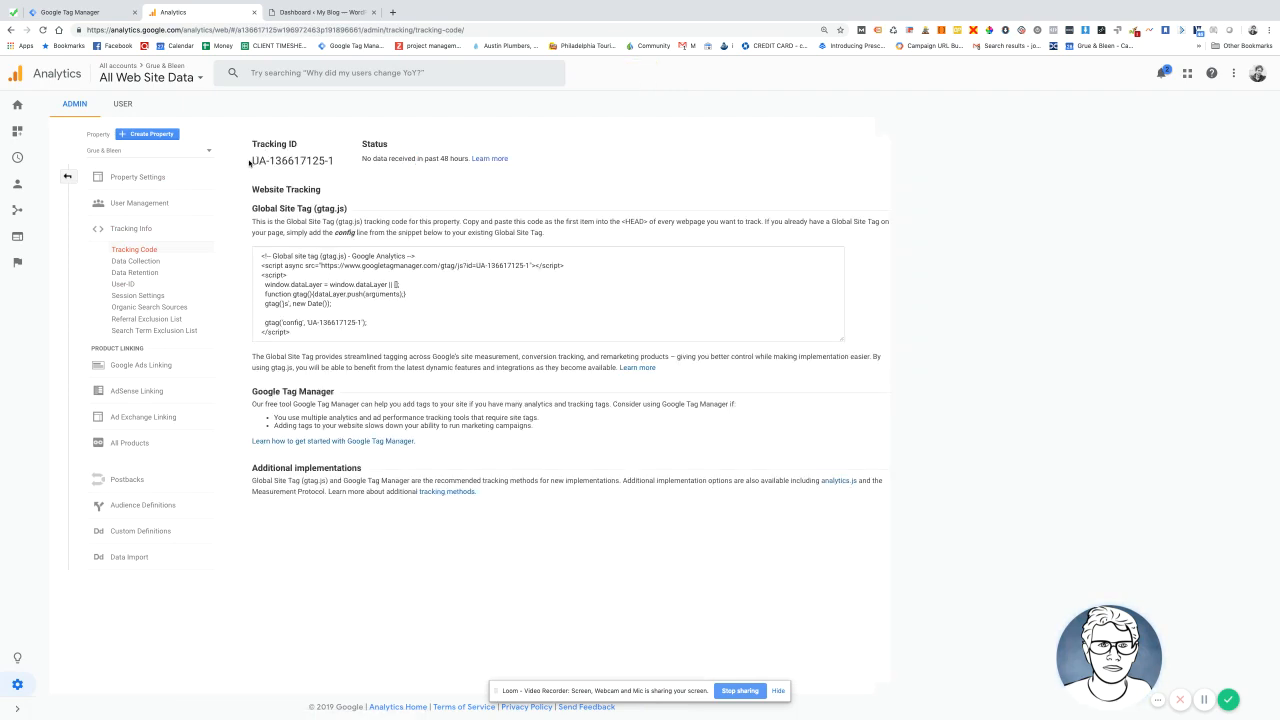
mouse_move(255, 160)
mouse_down()
mouse_move(339, 160)
mouse_move(252, 161)
mouse_up()
click(337, 162)
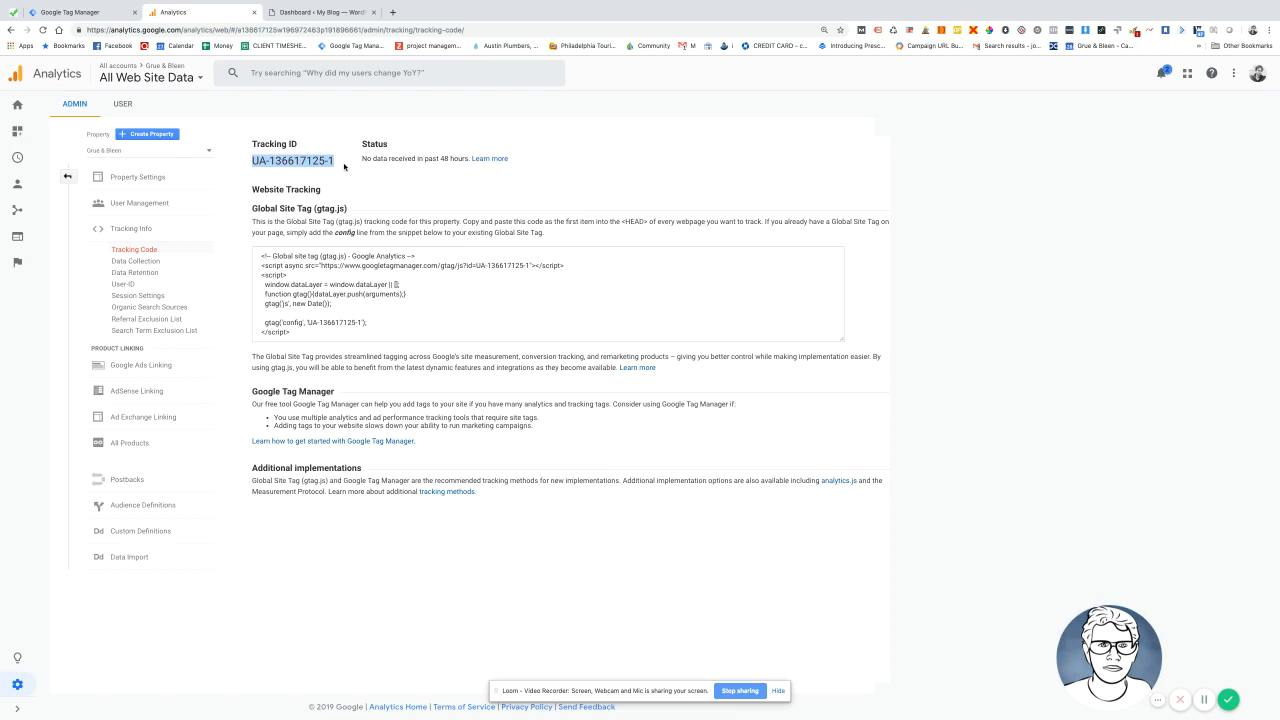
Step: Switch to Google Tag Manager and copy the container's head code snippet
click(93, 11)
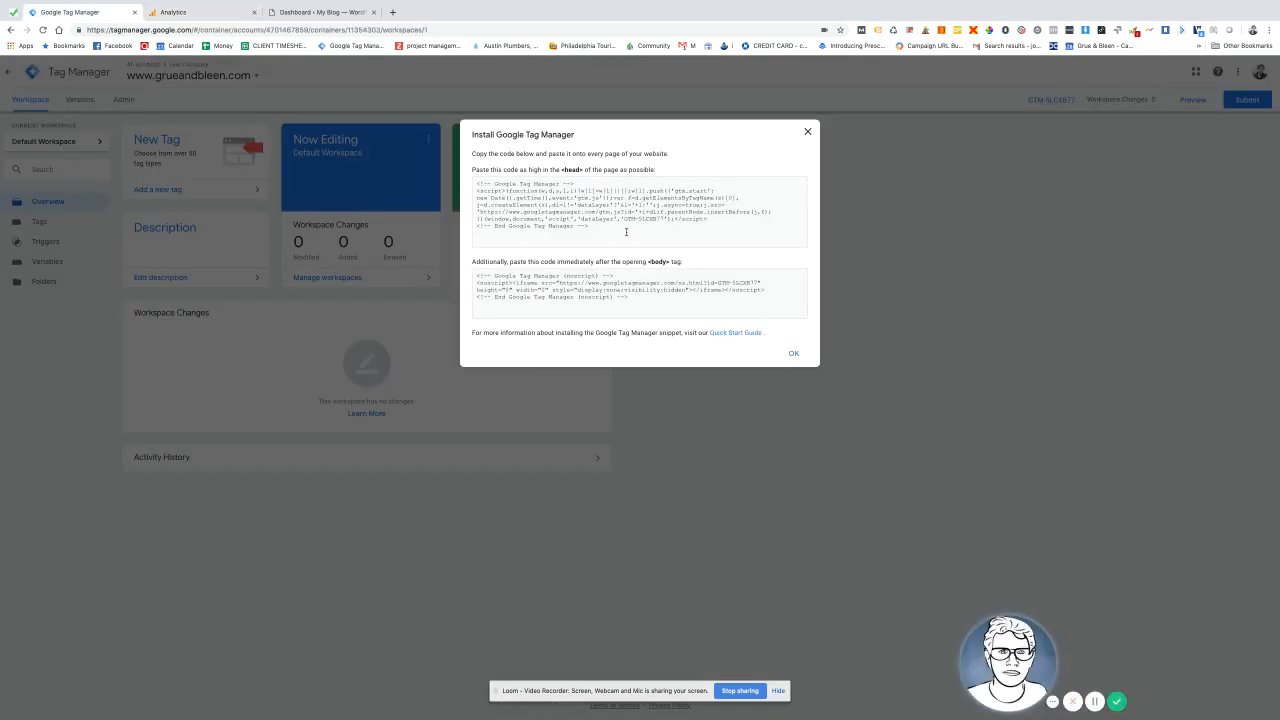
click(626, 232)
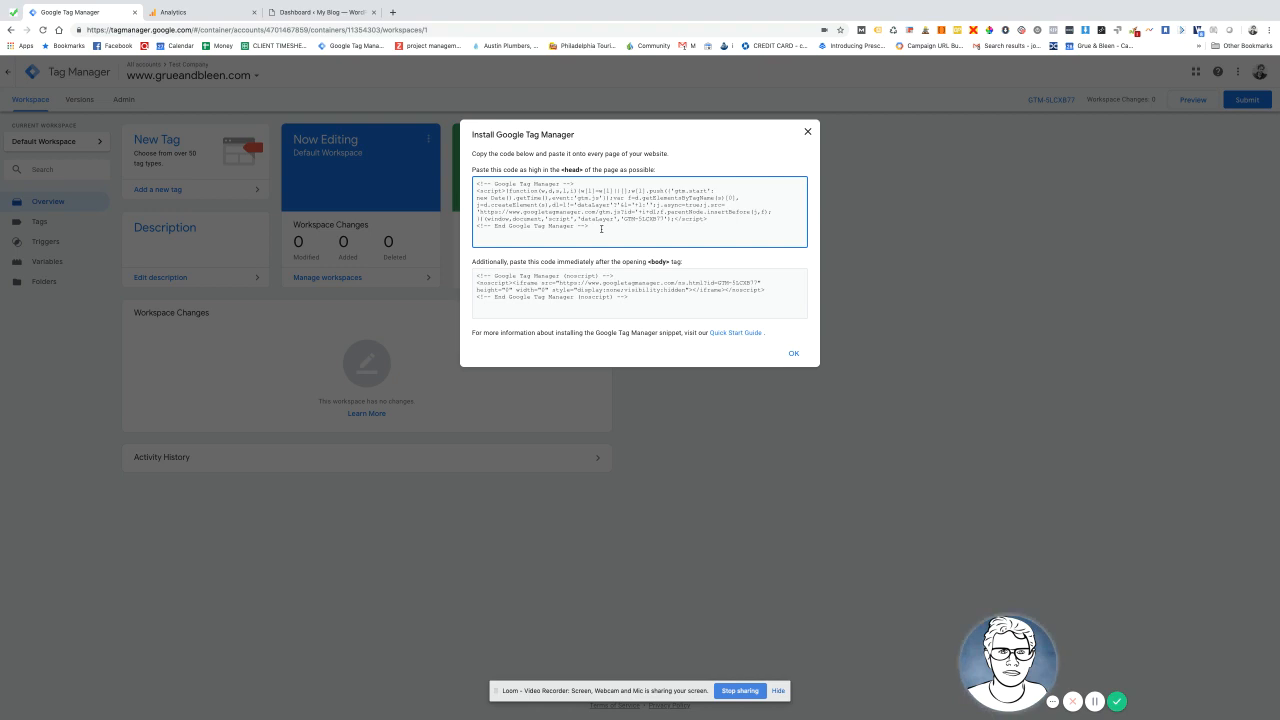
click(594, 224)
key(ctrl+c)
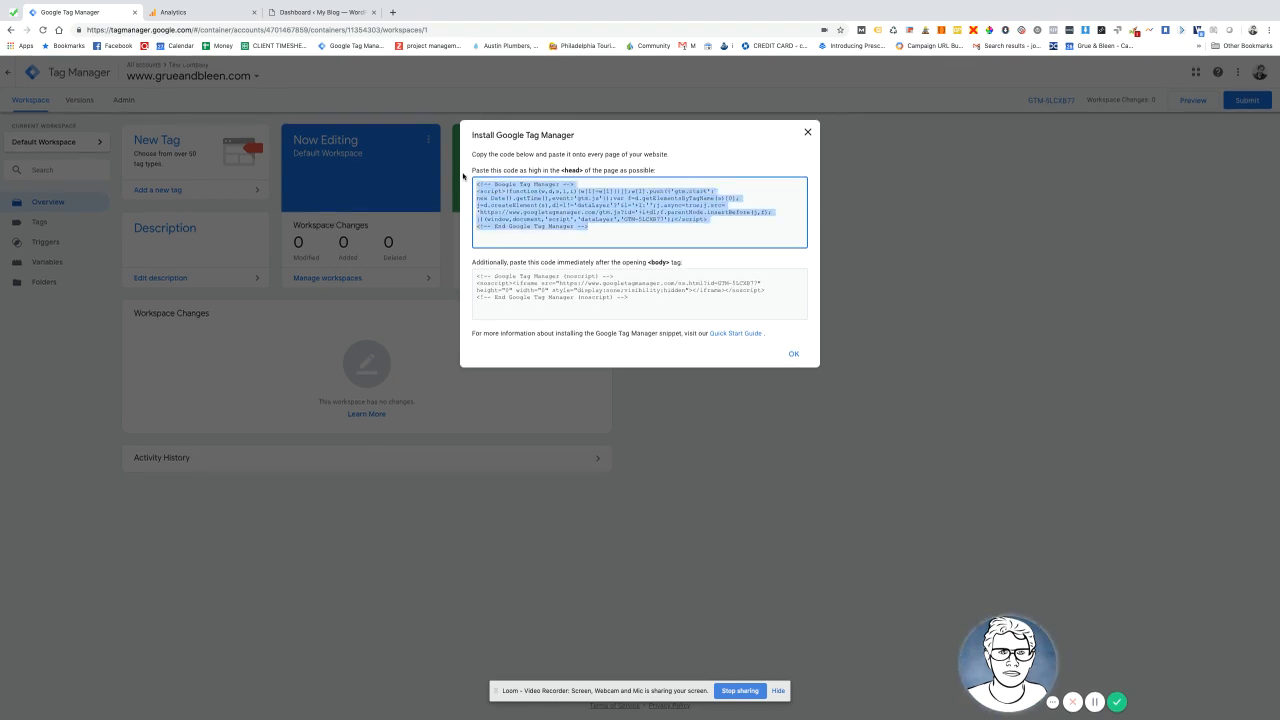
Step: Switch to the WordPress dashboard and open the theme editor, acknowledging the warning about direct theme edits
click(318, 12)
mouse_move(12, 306)
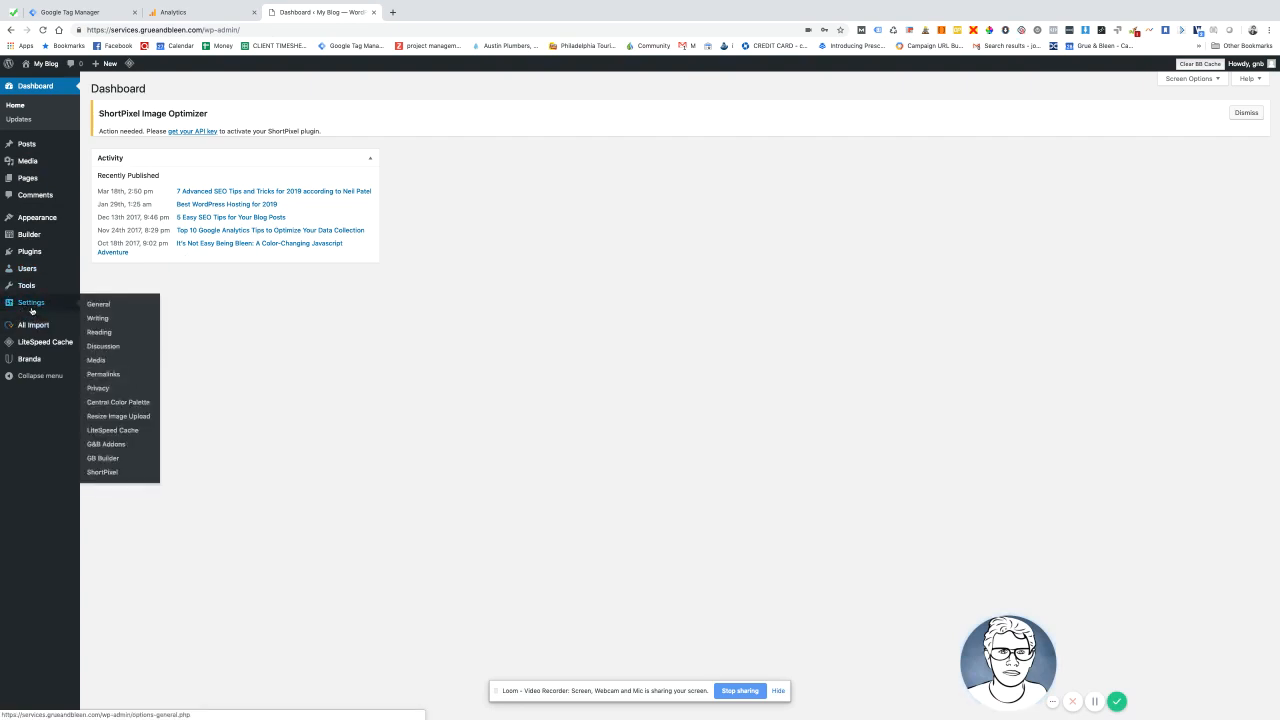
mouse_move(39, 255)
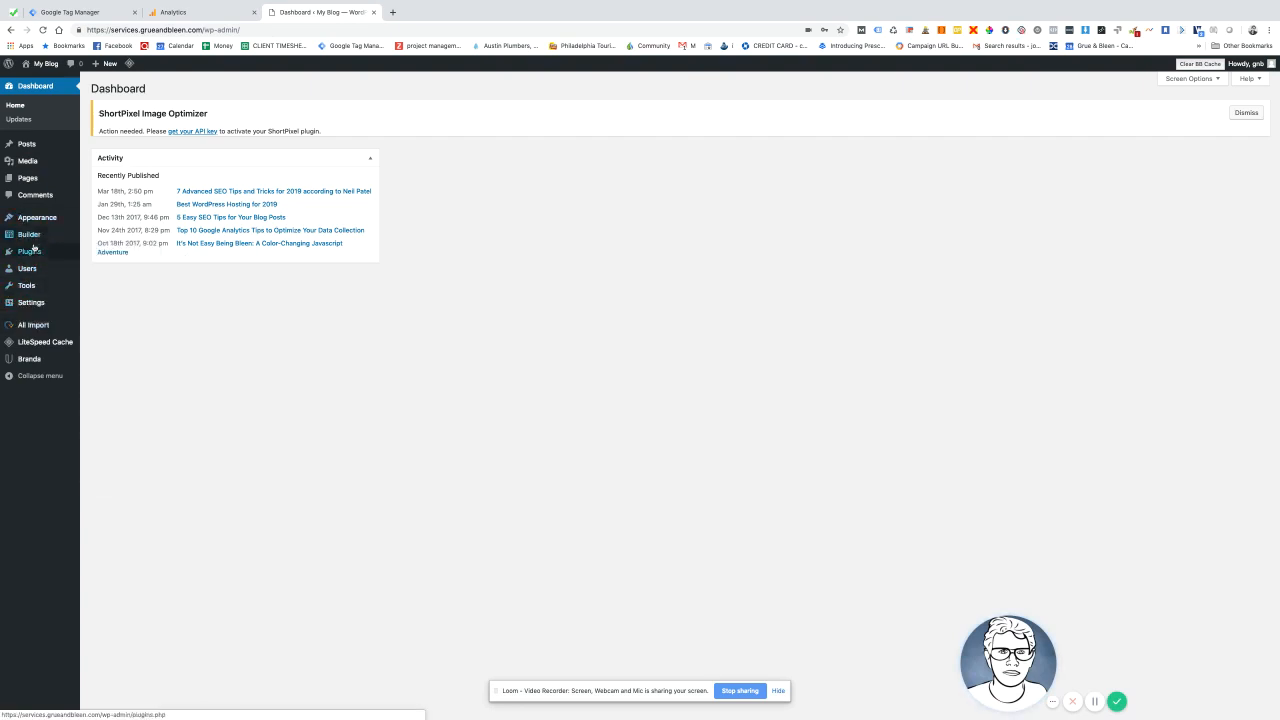
mouse_move(38, 219)
click(106, 290)
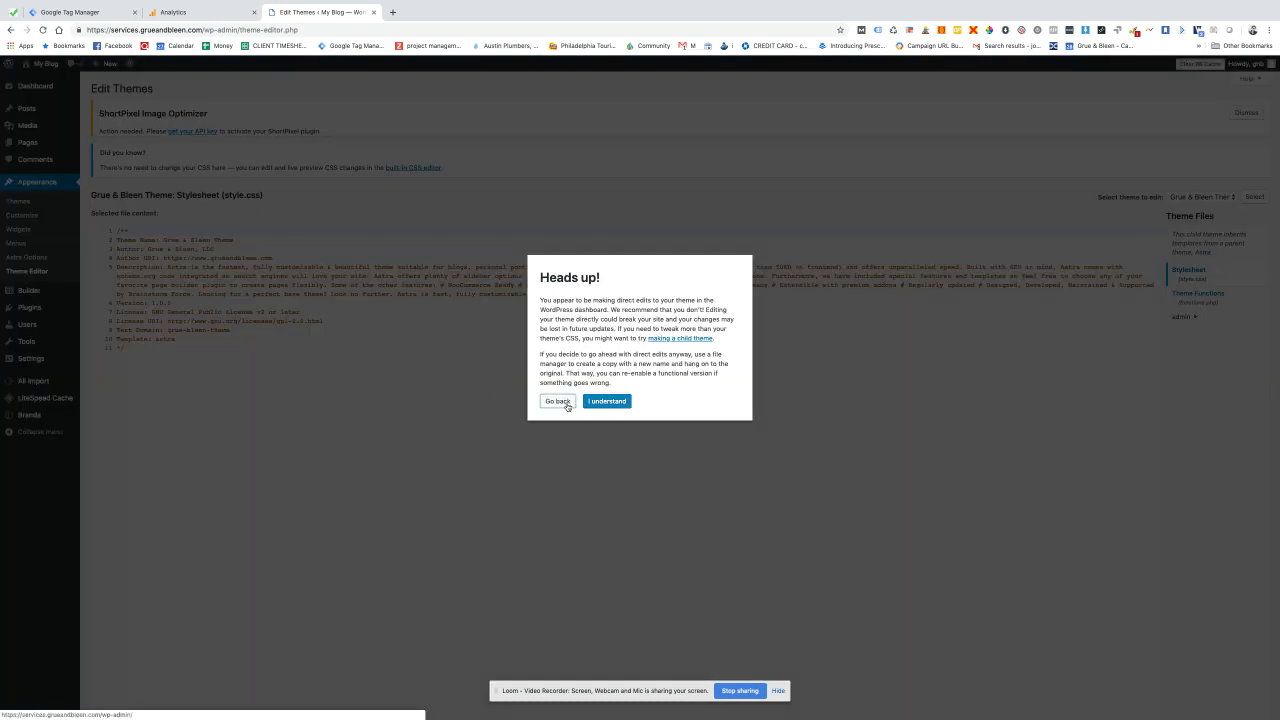
click(566, 405)
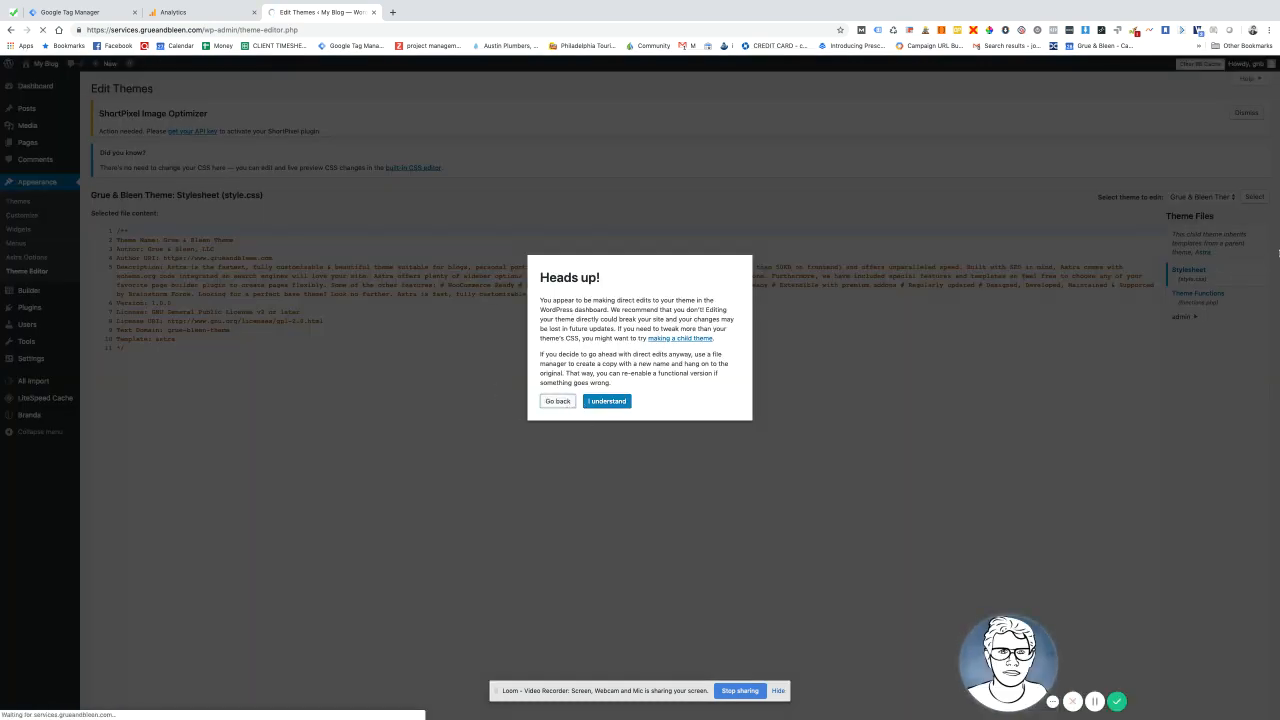
click(606, 401)
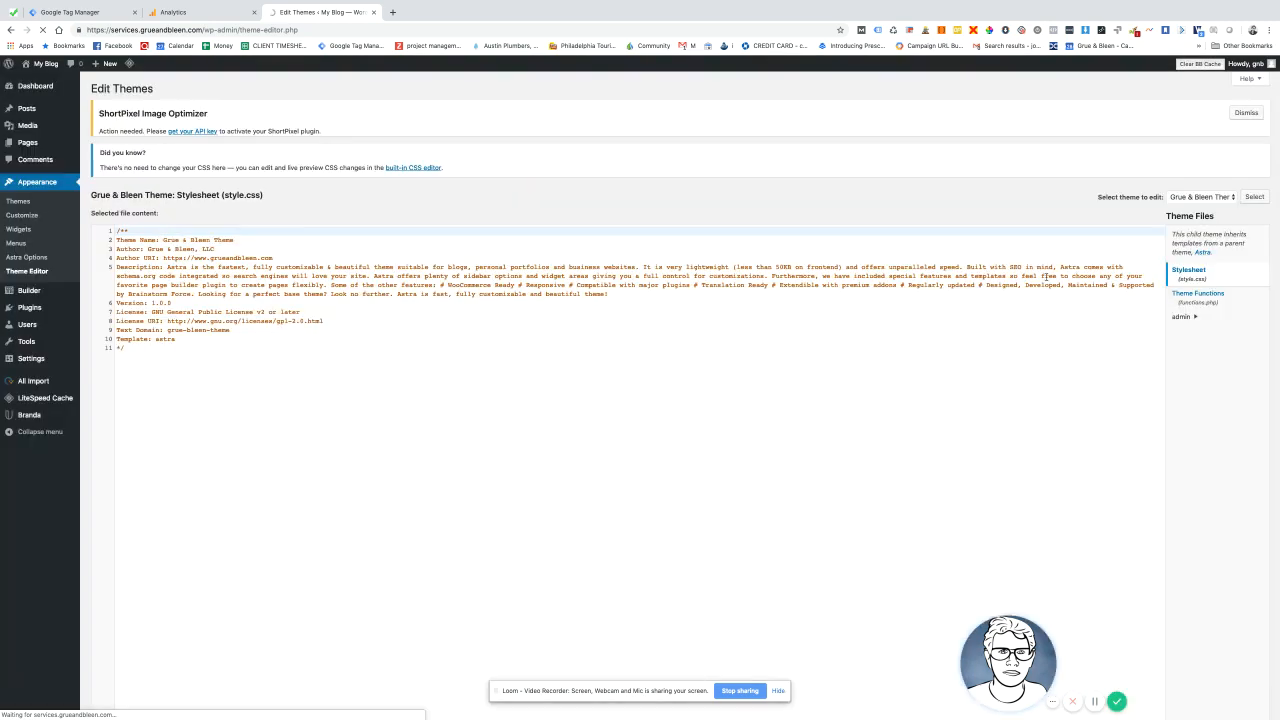
click(1205, 197)
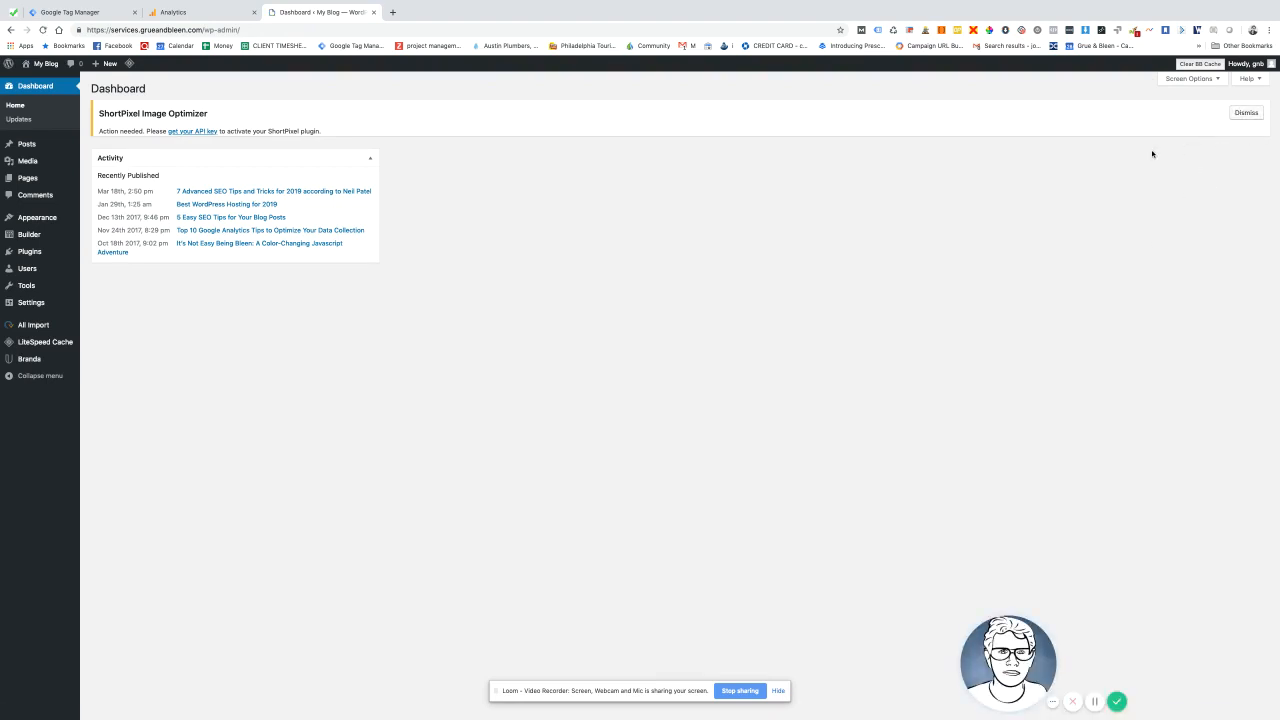
click(37, 217)
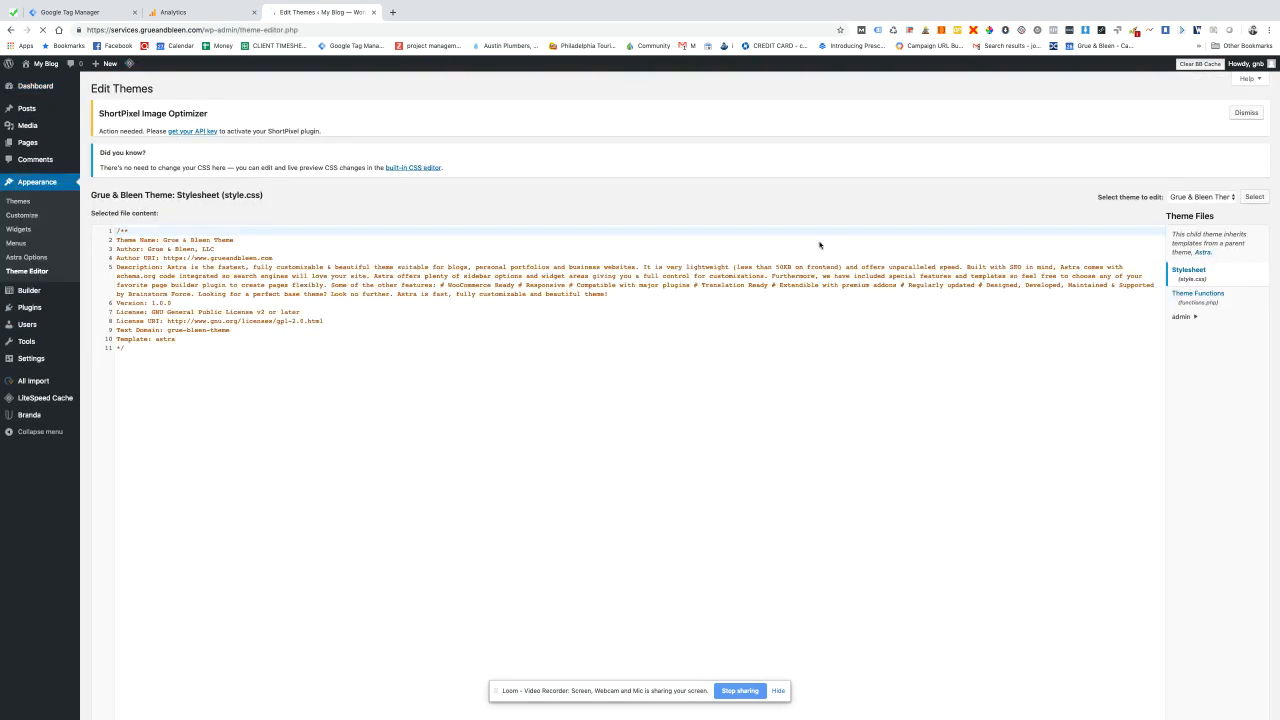
Step: Load the Astra theme for editing and open its Theme Header file (header.php)
click(1205, 198)
click(1201, 207)
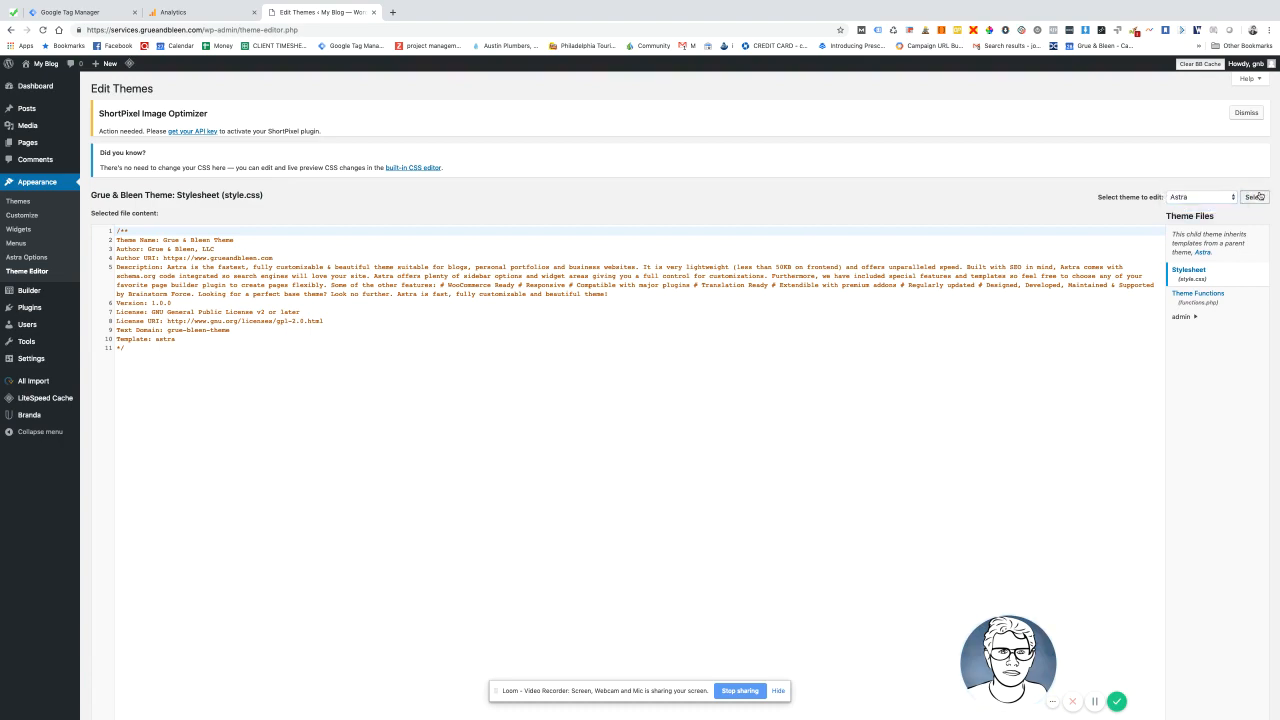
click(1254, 197)
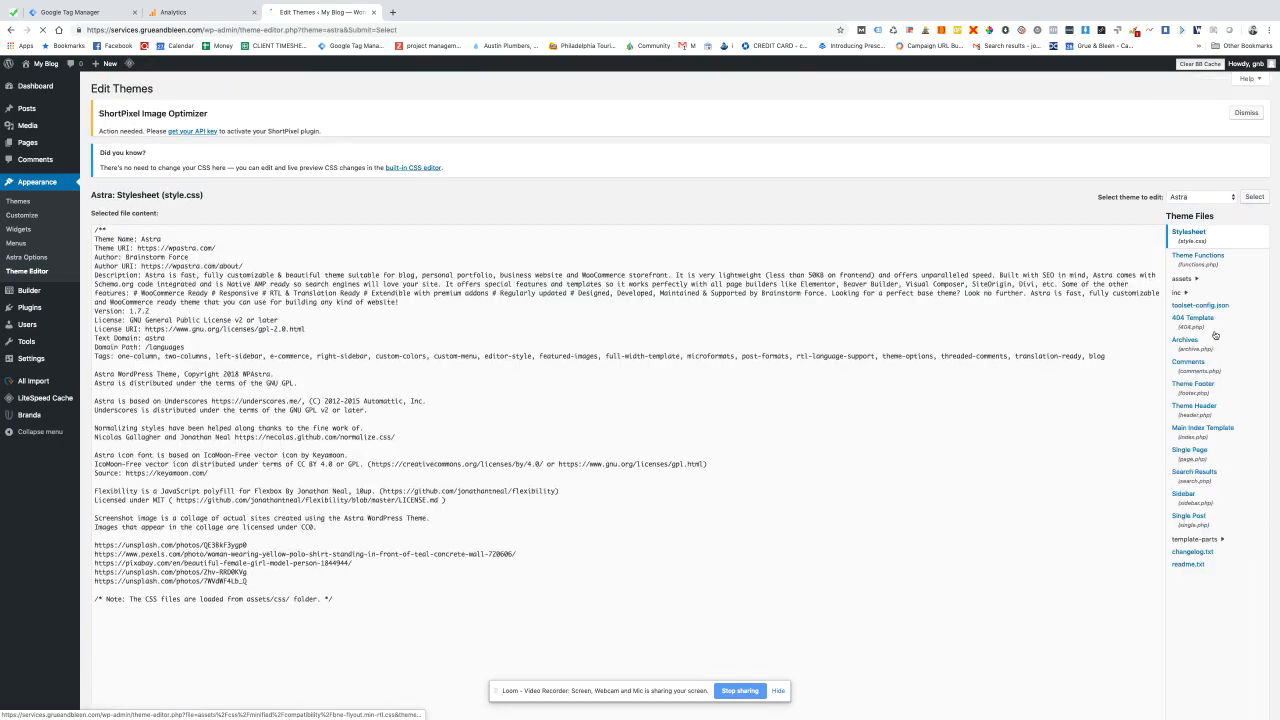
click(1200, 410)
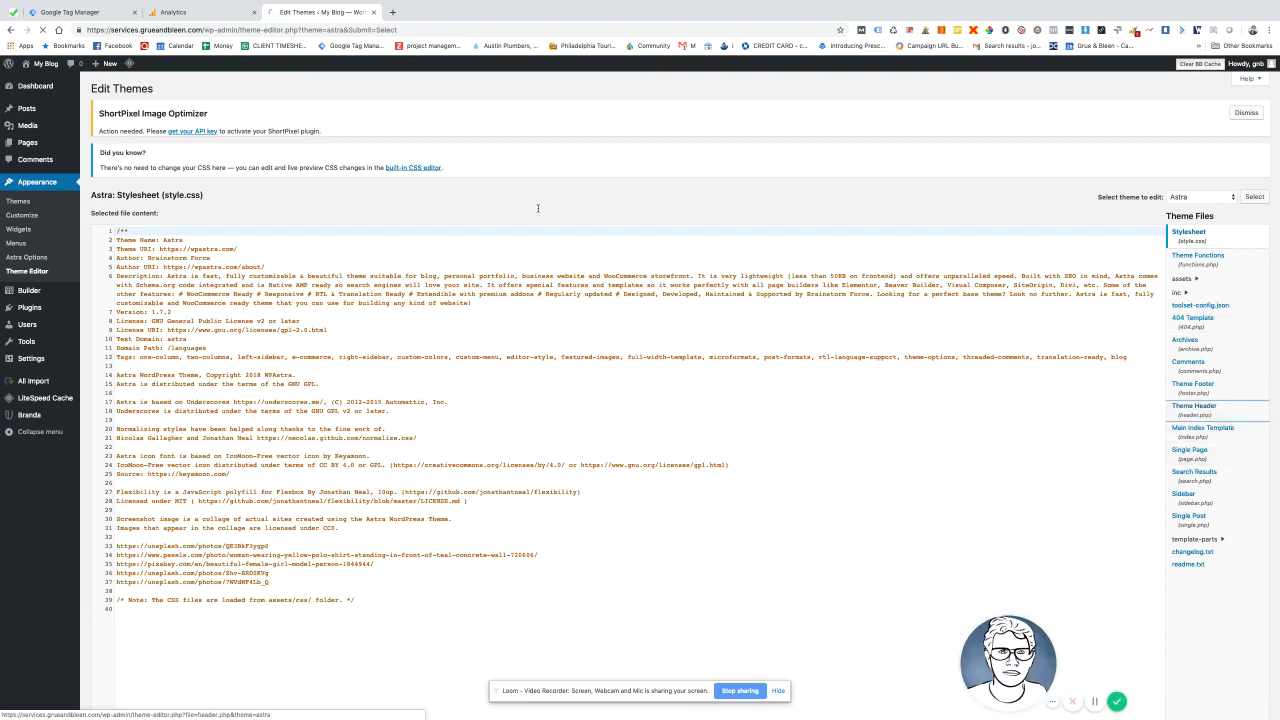
Step: Paste the copied Tag Manager head snippet on a new line directly after the opening <head> tag in header.php and remove its indentation
drag(300, 12, 200, 12)
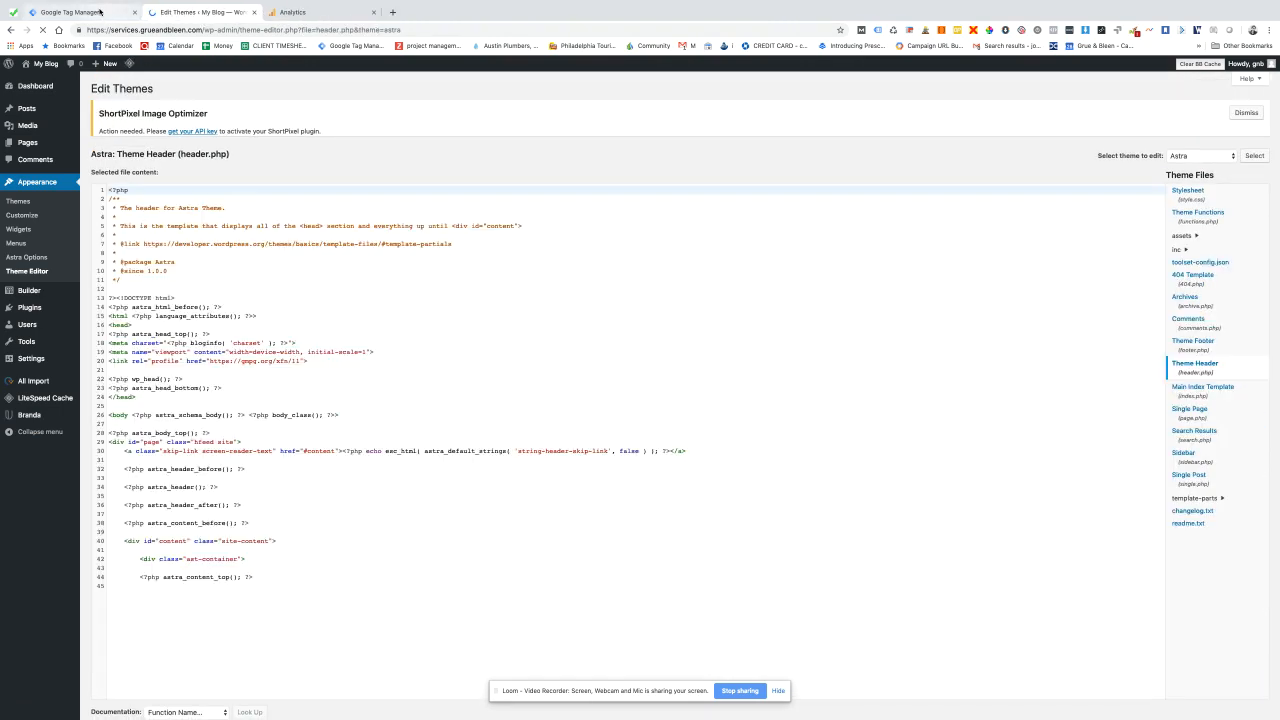
click(98, 11)
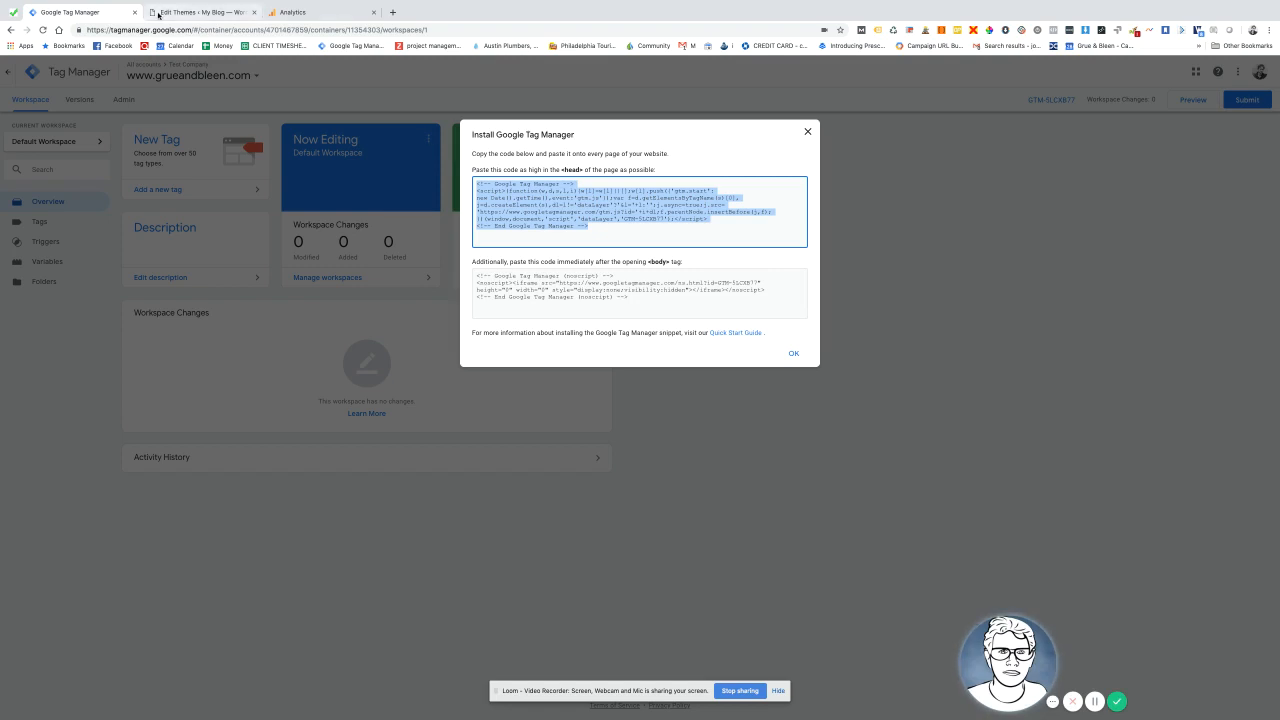
click(190, 12)
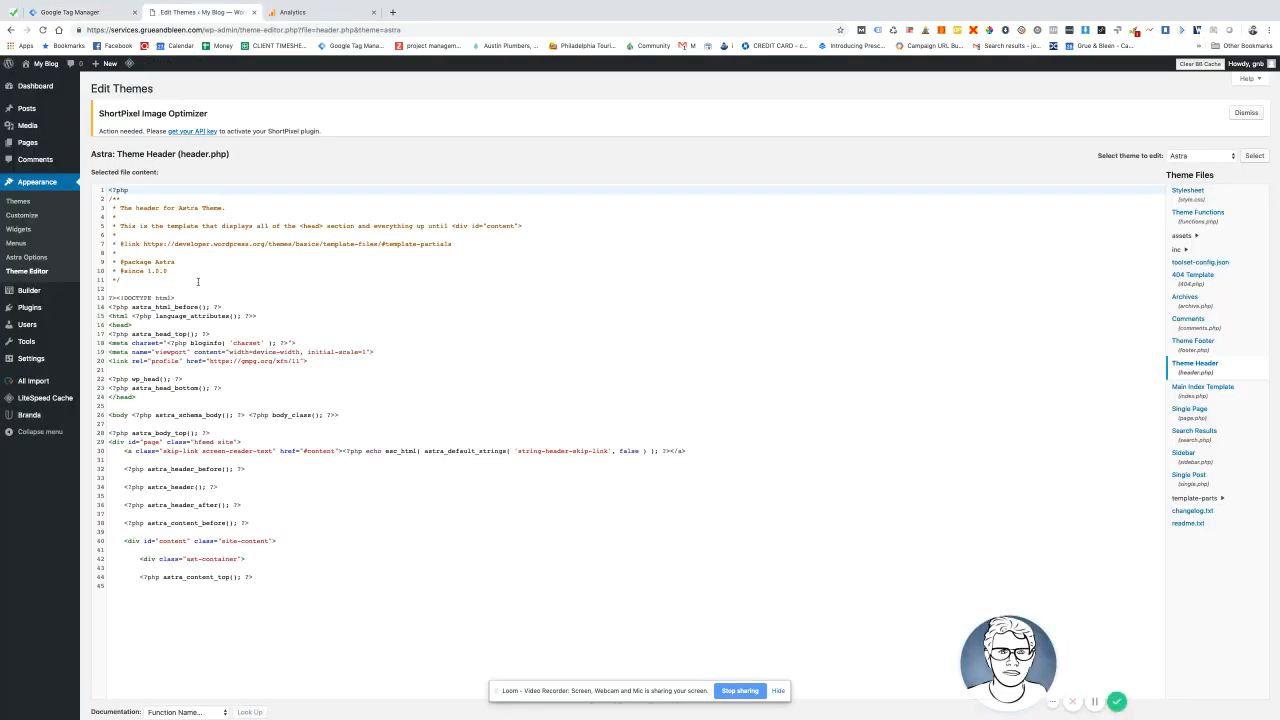
click(132, 325)
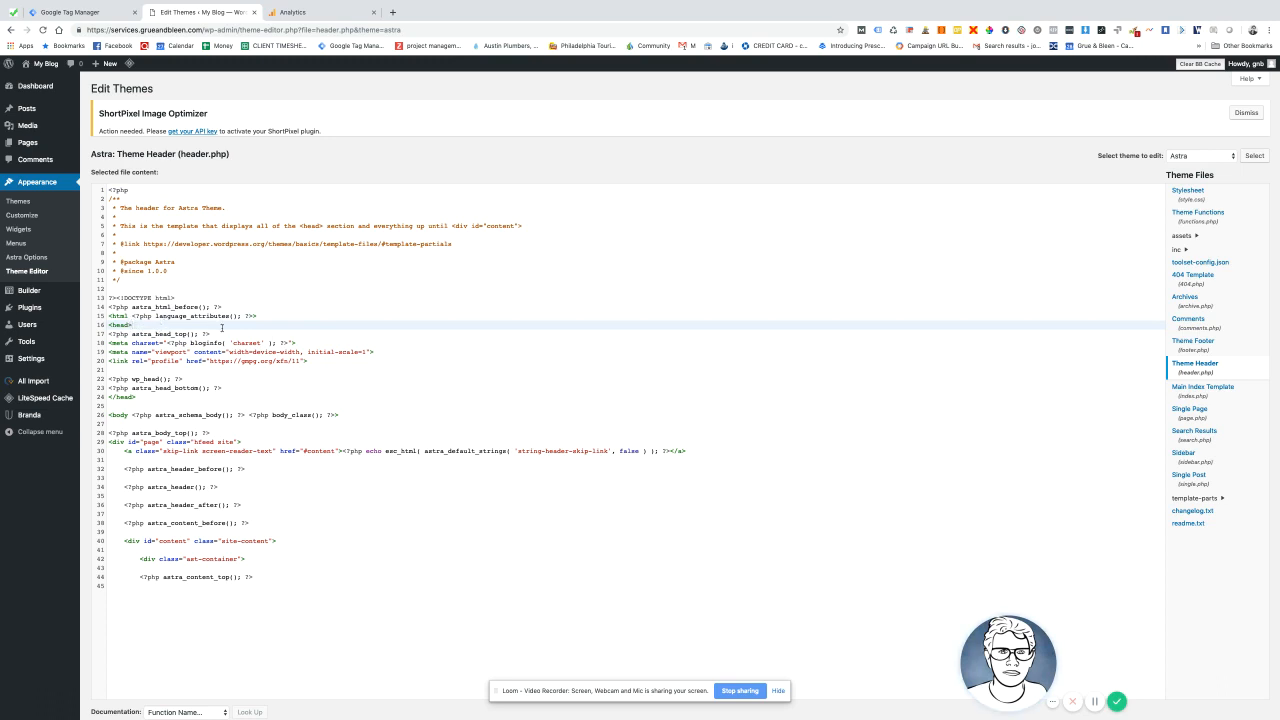
key(Return)
key(ctrl+v)
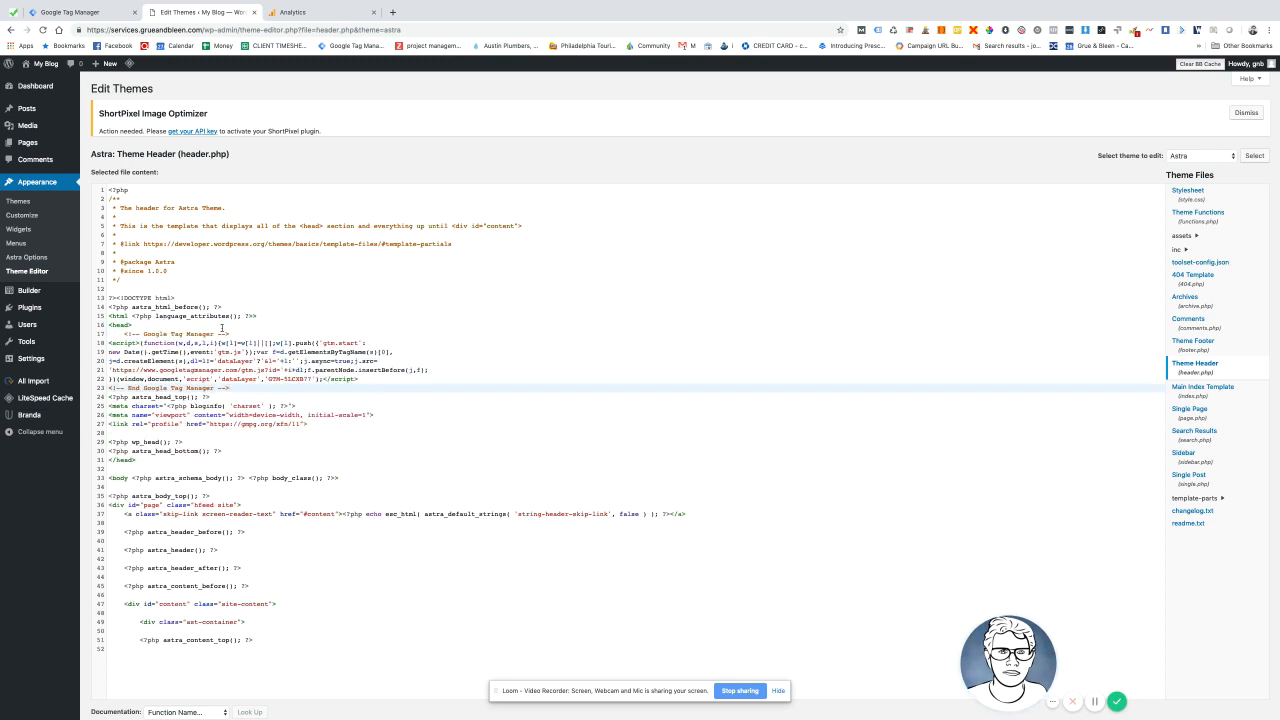
click(125, 334)
key(BackSpace)
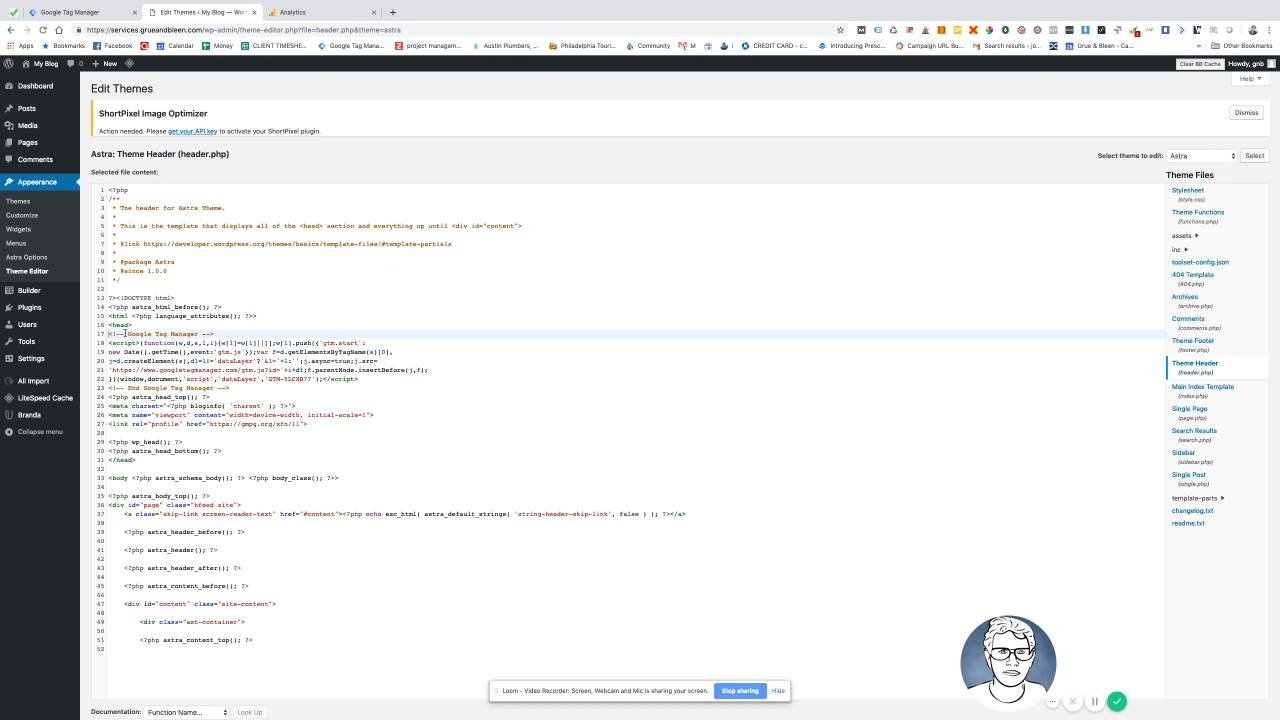
Step: Switch to Google Tag Manager and copy the container's noscript snippet for the body
click(90, 13)
drag(640, 298, 426, 143)
key(ctrl+c)
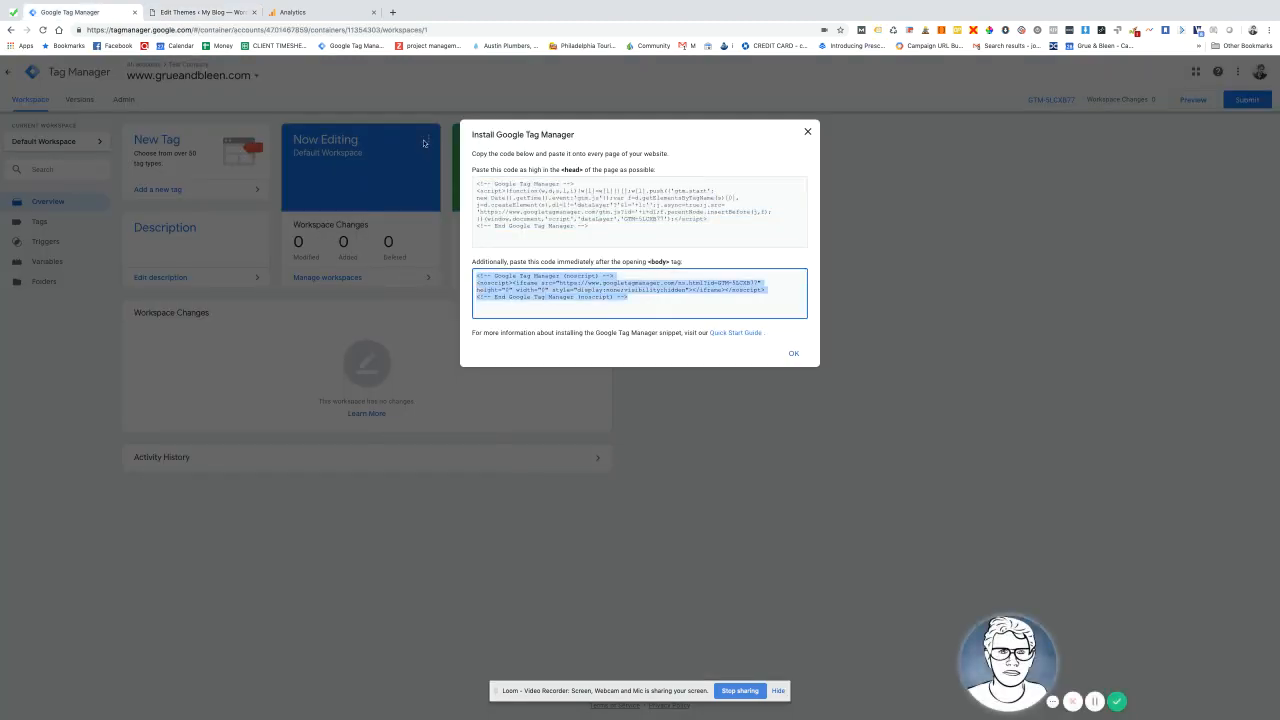
Step: Close the Tag Manager install page and load tagmanager.google.com/#/home in a new browser tab
click(134, 12)
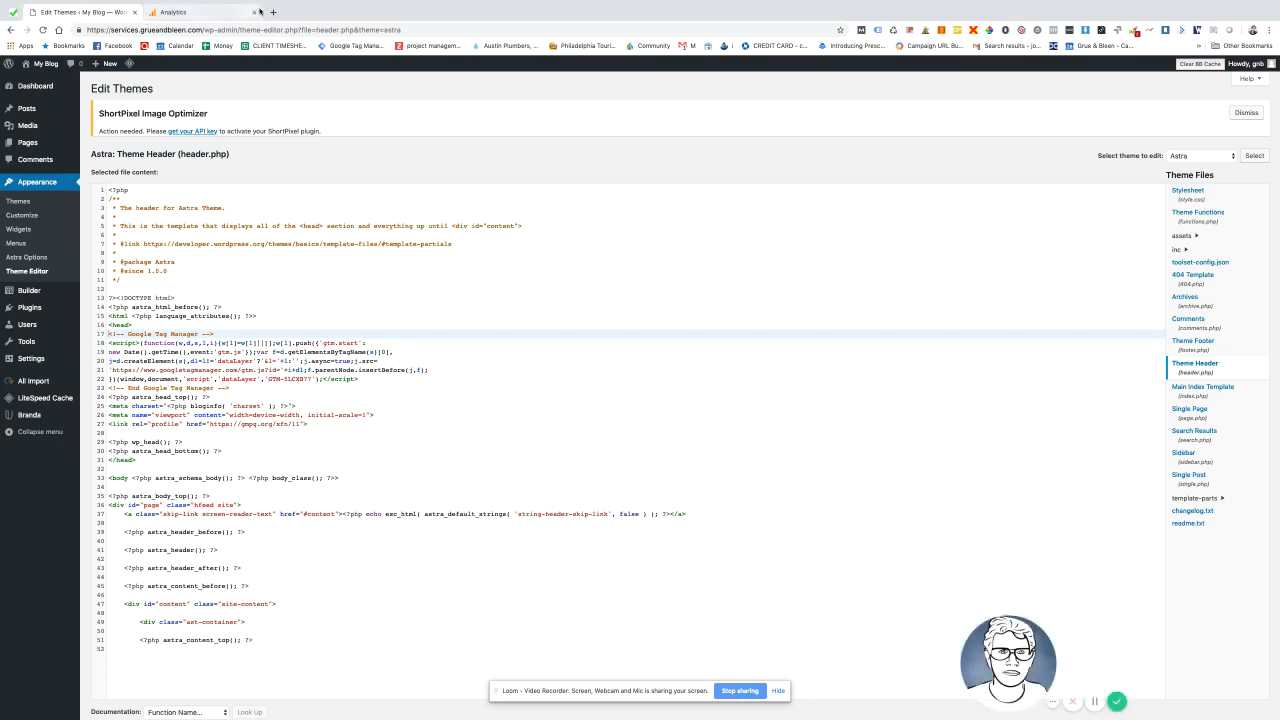
click(276, 12)
text(tagmanager.google.com/#/home)
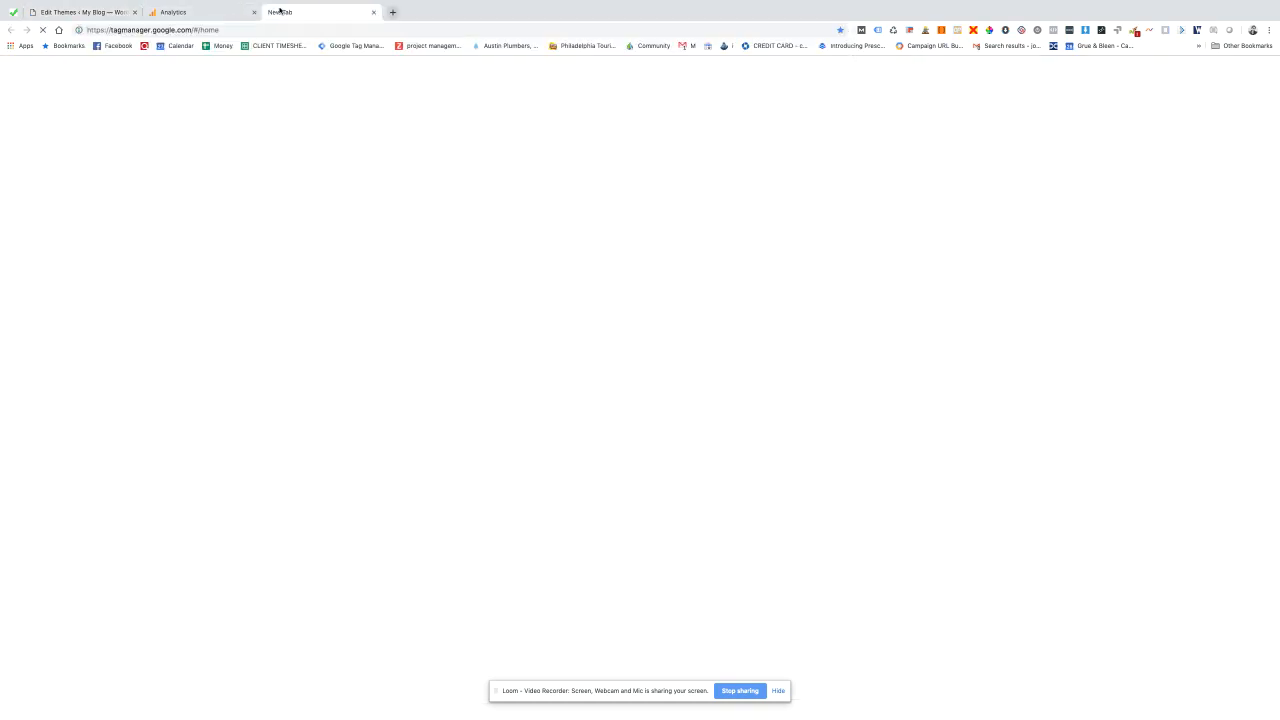
Step: Switch to the WordPress theme editor, paste the noscript snippet on a new line after the opening <body> tag in header.php, and update the file
click(37, 14)
scroll(212, 424, down, 2)
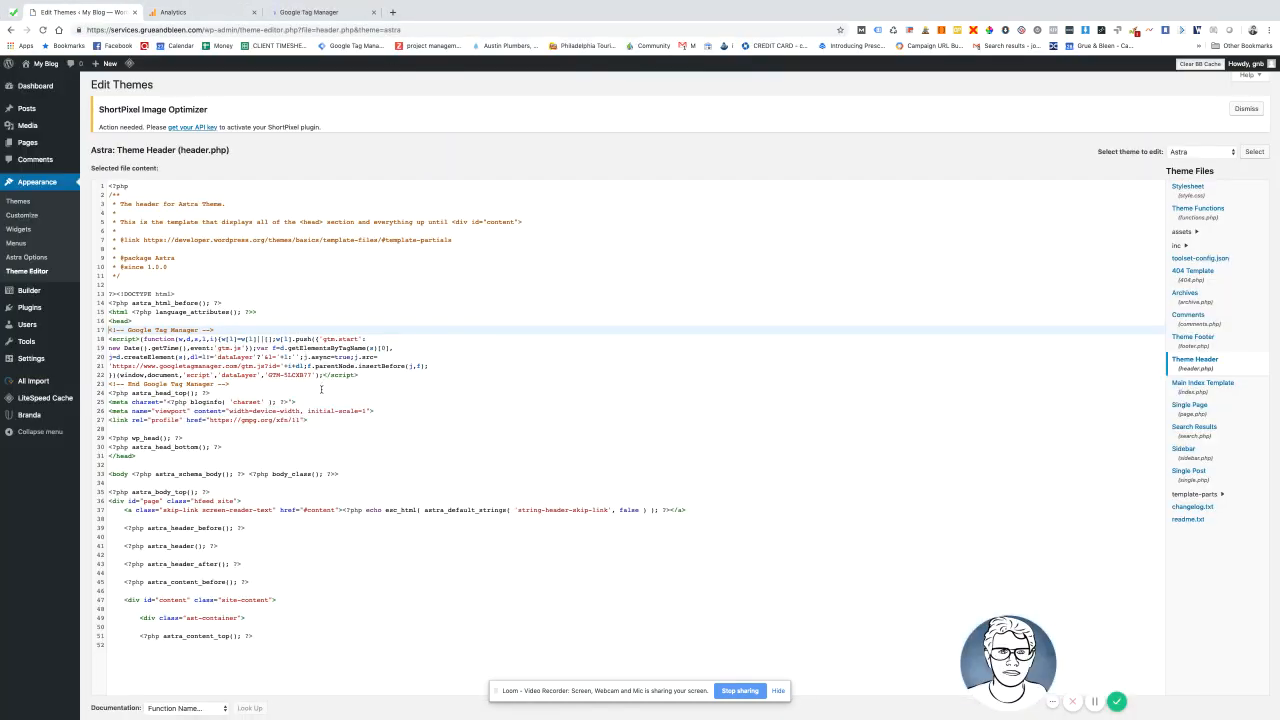
click(376, 451)
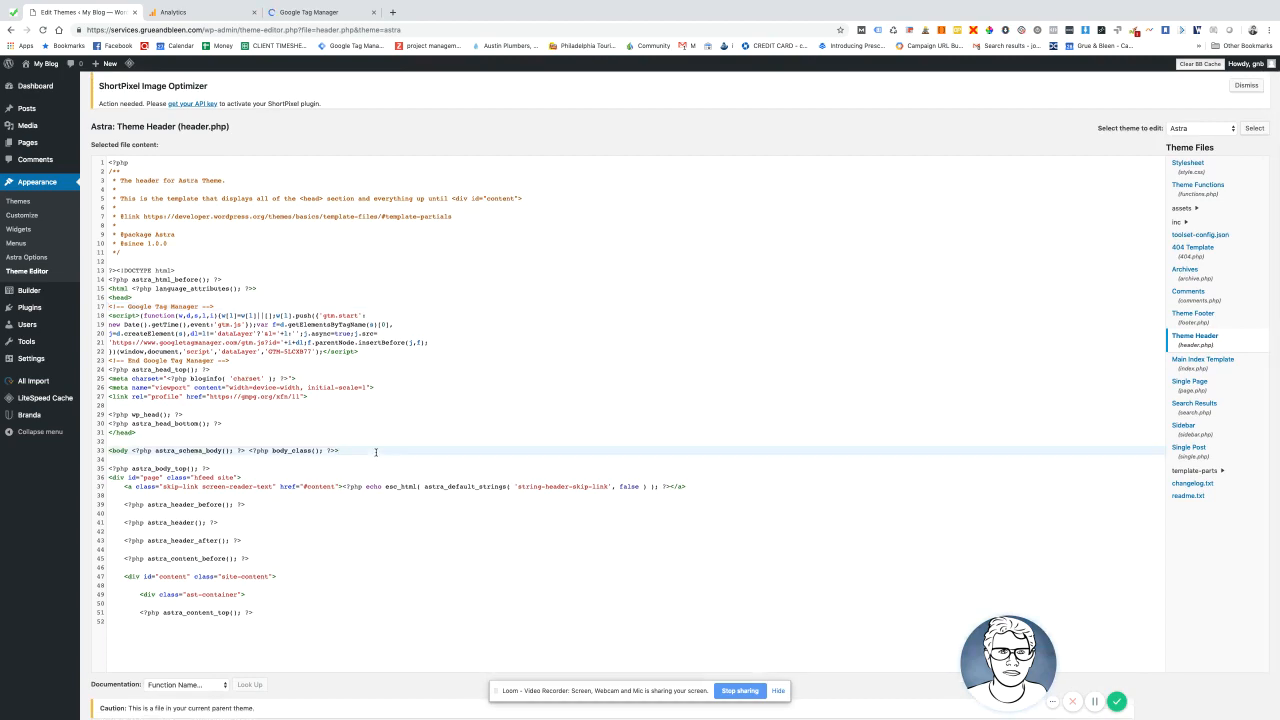
key(Return)
key(ctrl+v)
scroll(607, 492, down, 2)
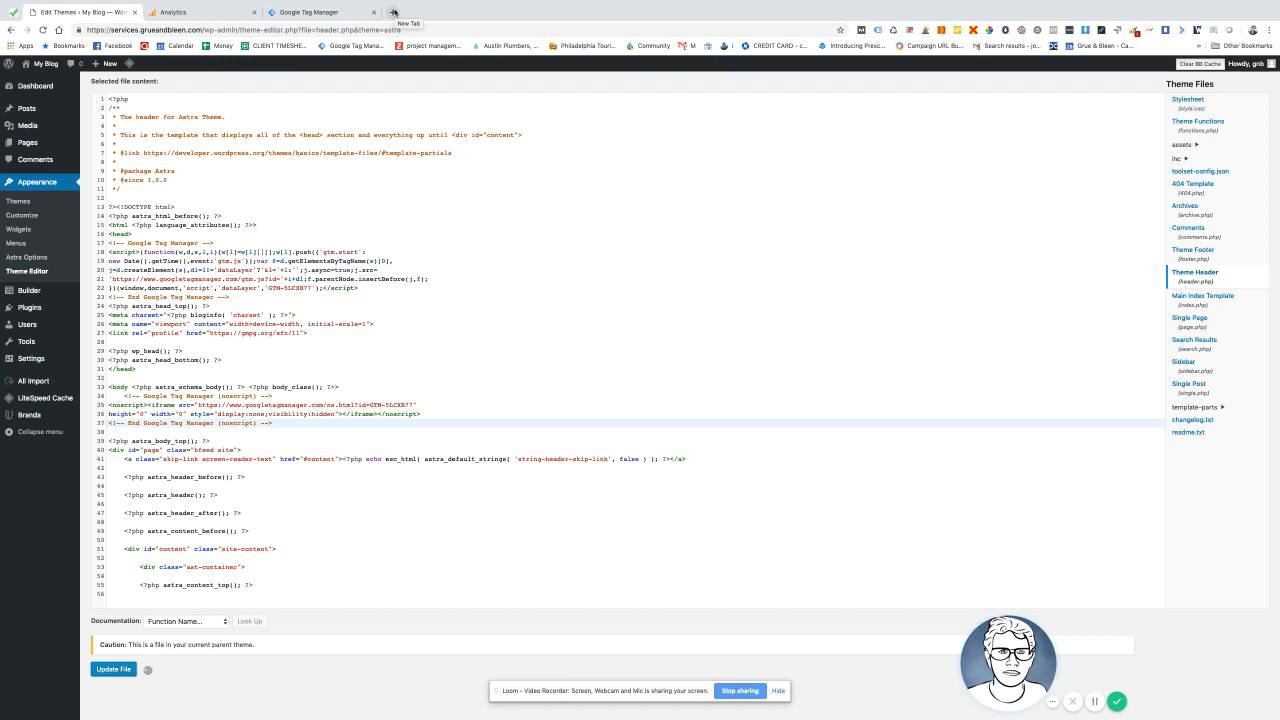
Step: Load the live site services.grueandbleen.com in a new browser tab
click(394, 12)
text(ser)
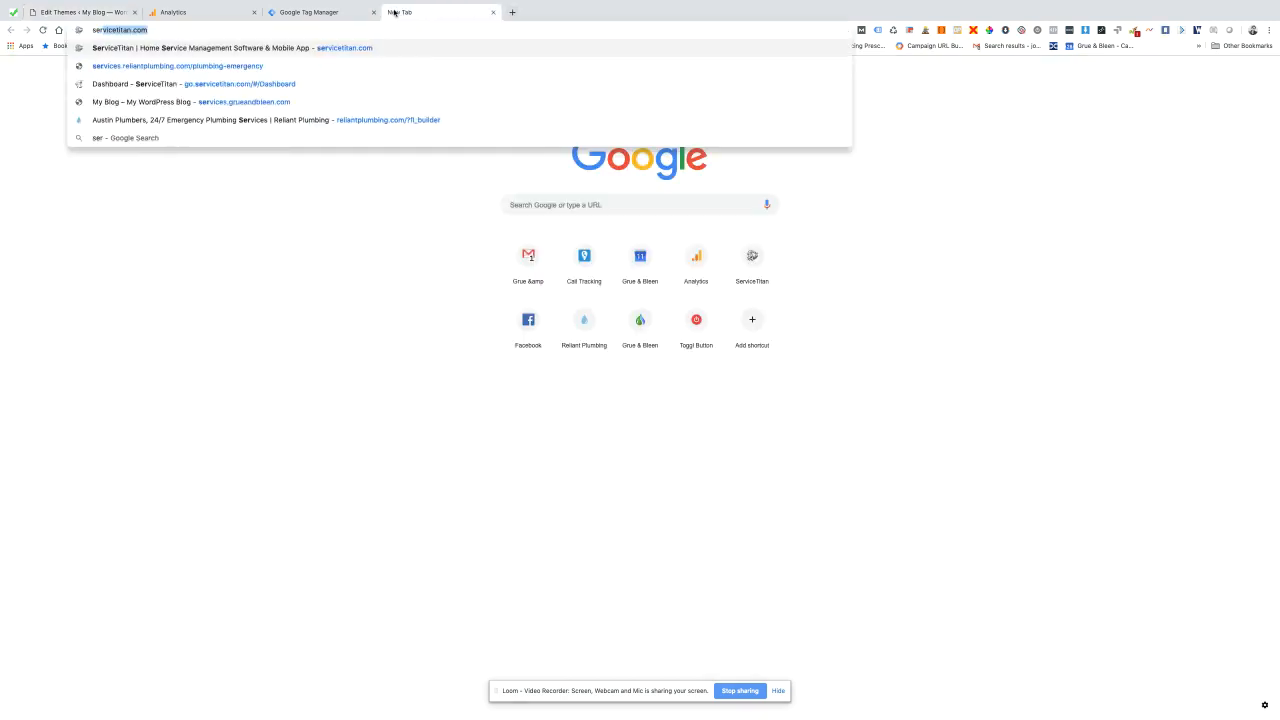
text(vice)
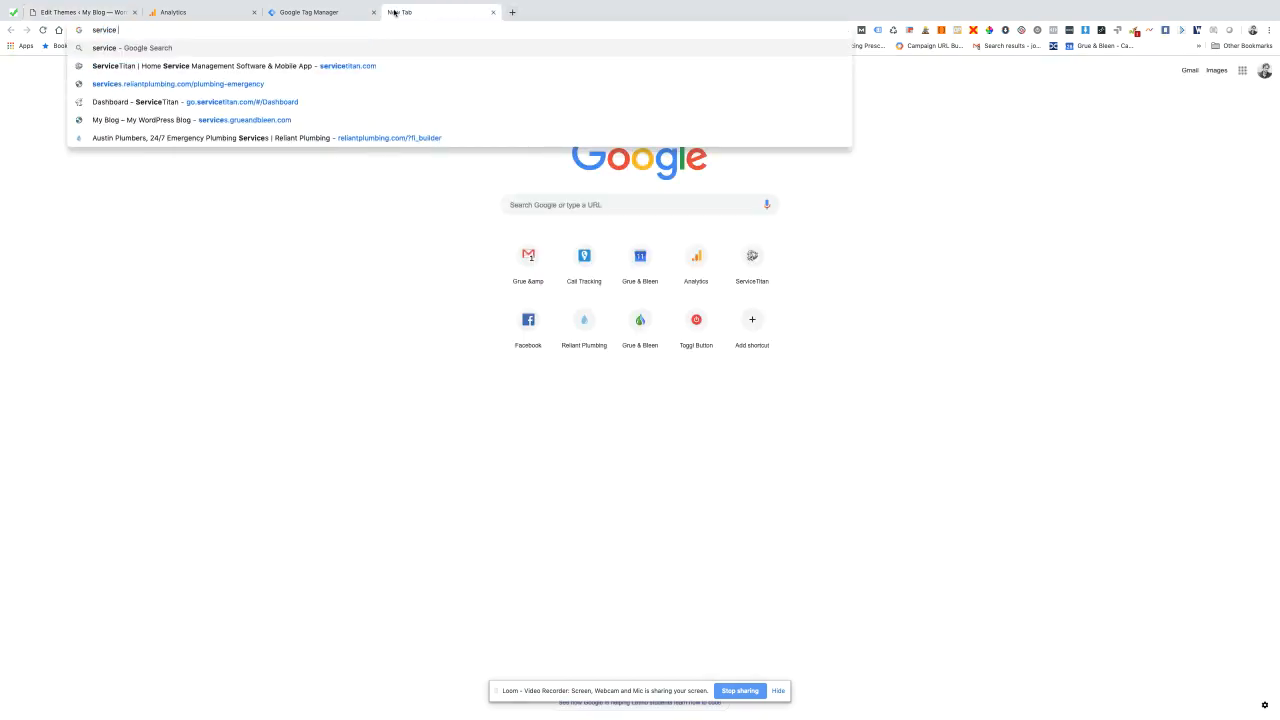
text(.)
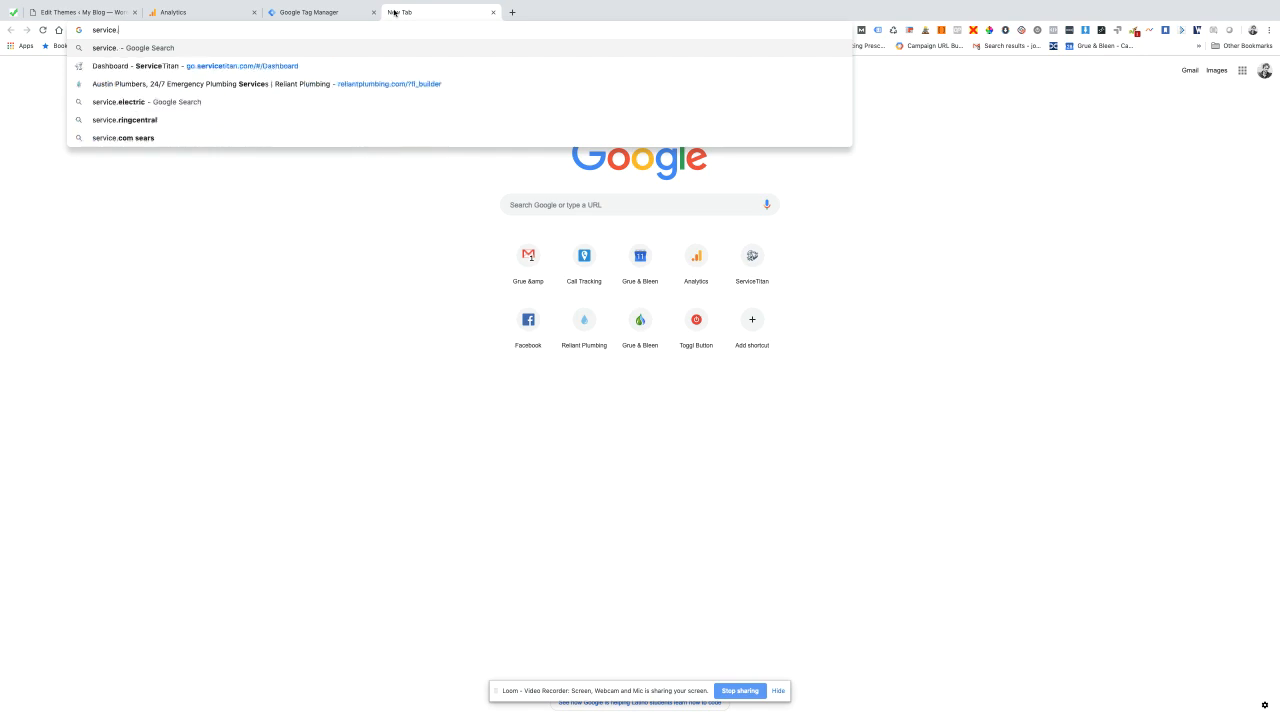
key(BackSpace)
text(s.grueandbleen.com)
key(Return)
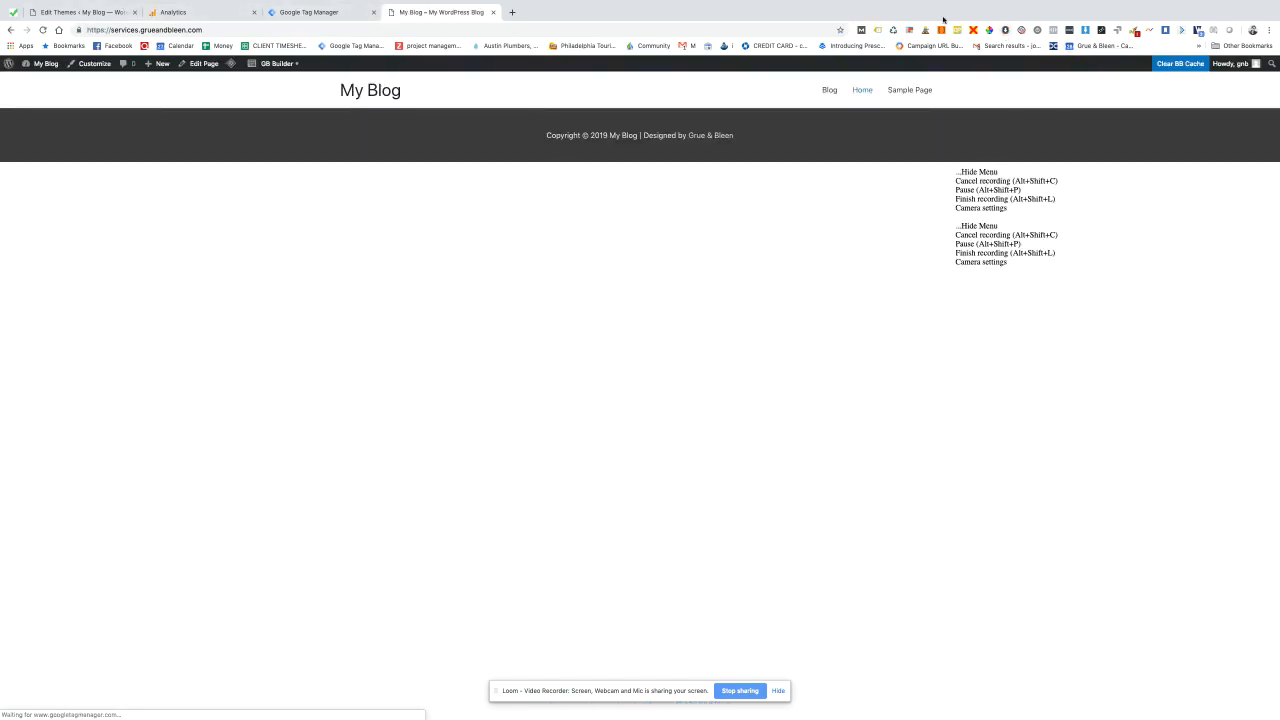
Step: Check the site's Google Tag Manager tag with Google Tag Assistant and read its optimization details
click(876, 32)
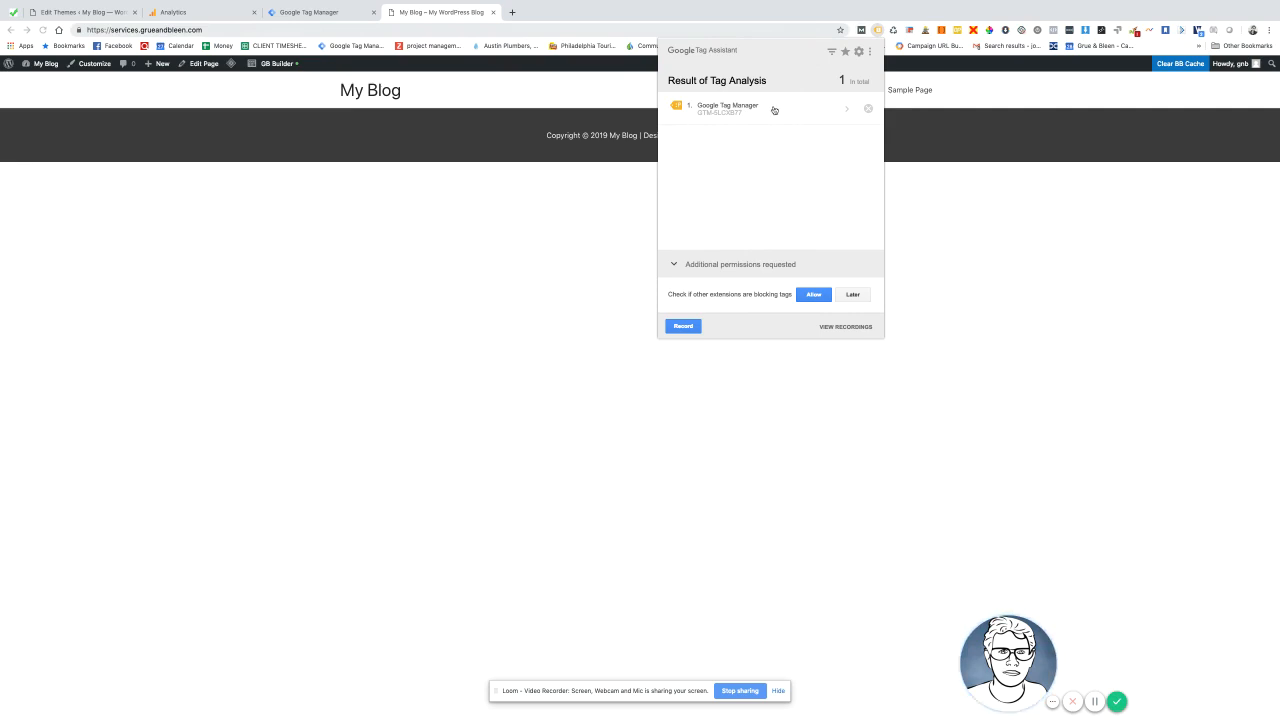
click(718, 111)
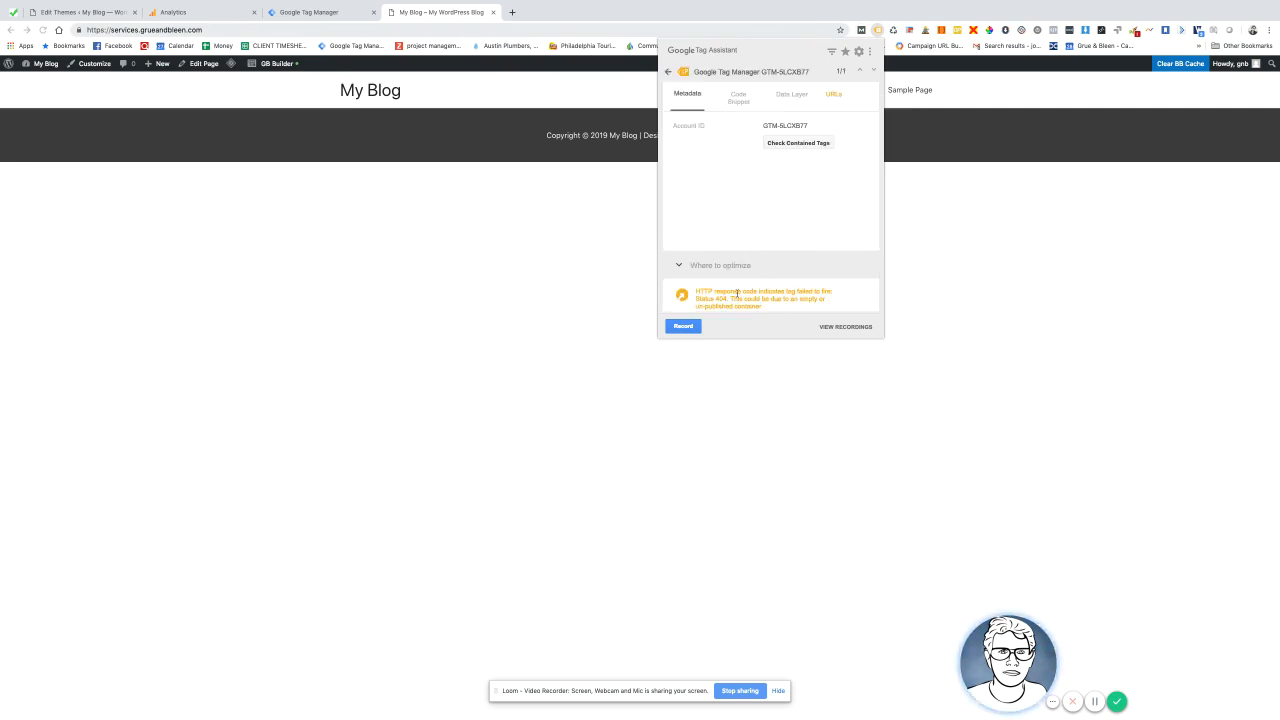
mouse_move(771, 307)
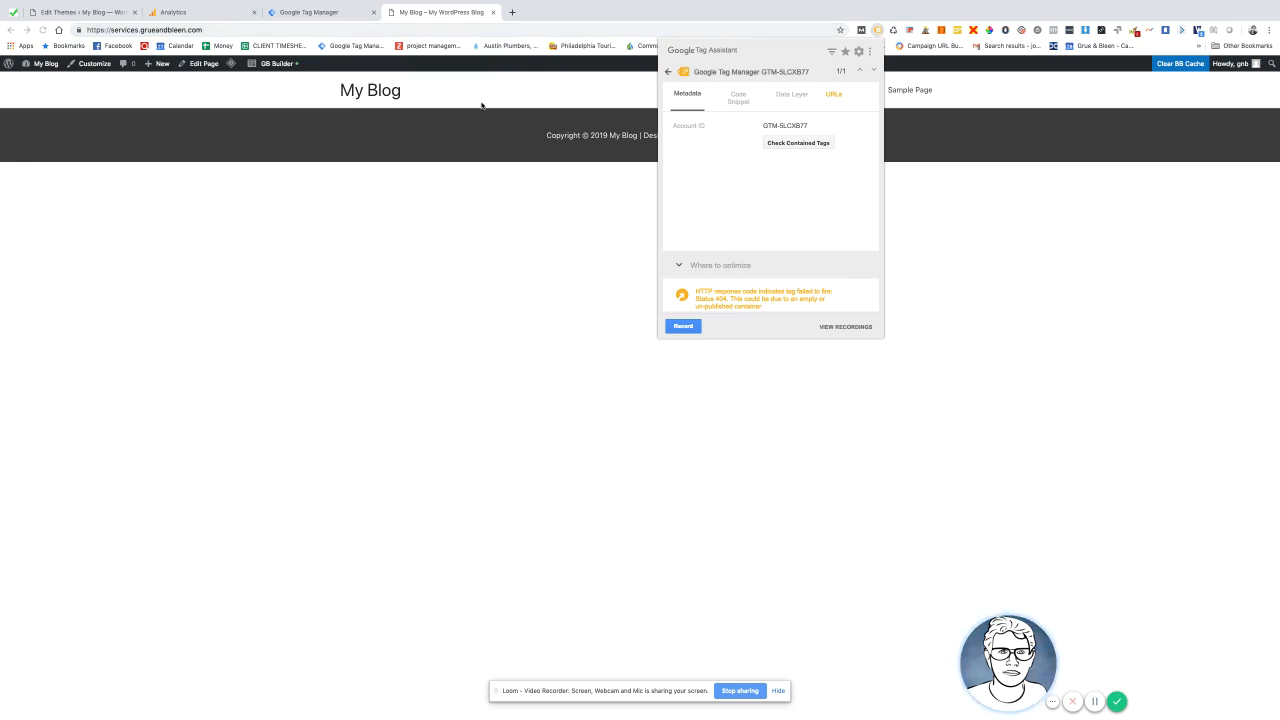
click(317, 14)
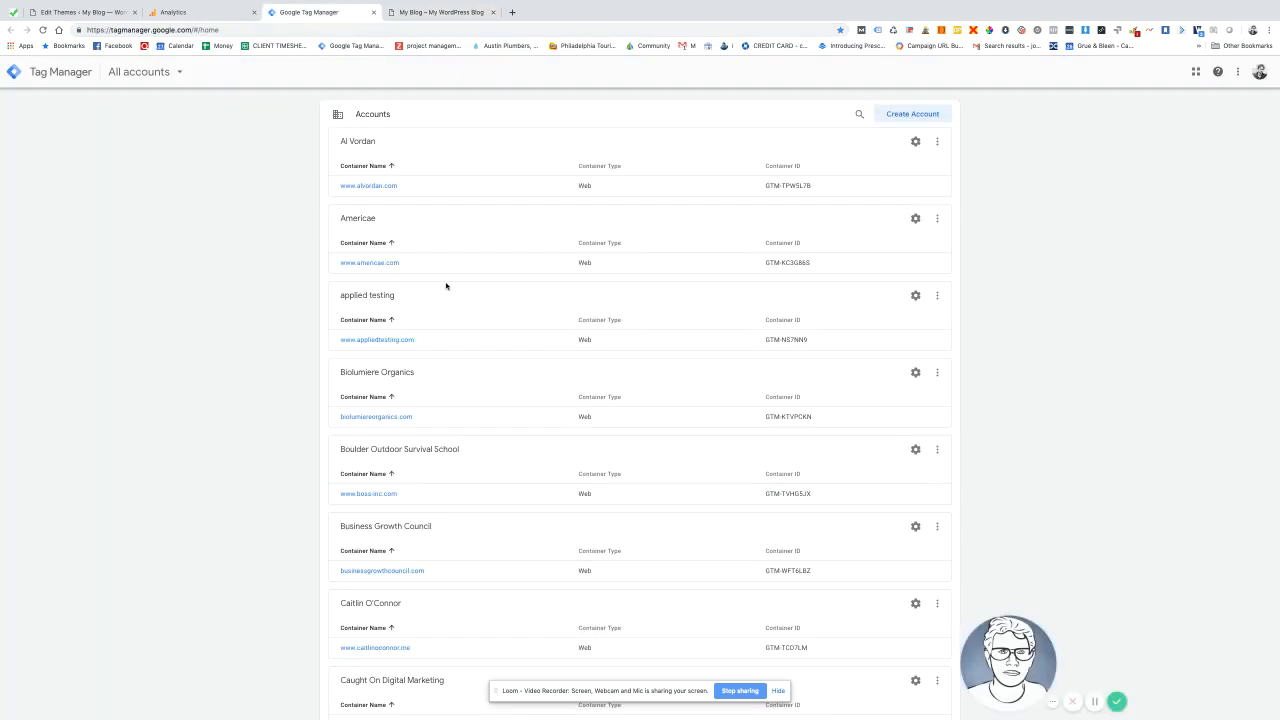
scroll(447, 284, down, 12)
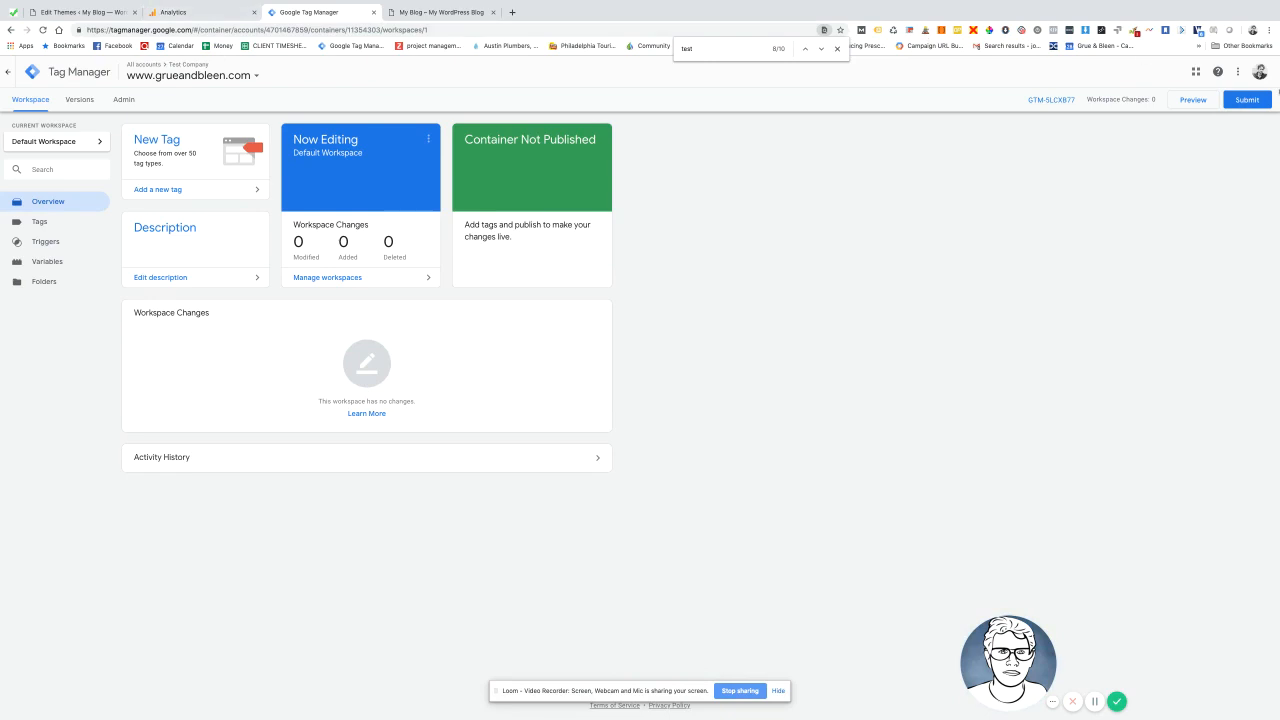
click(1247, 100)
click(1243, 71)
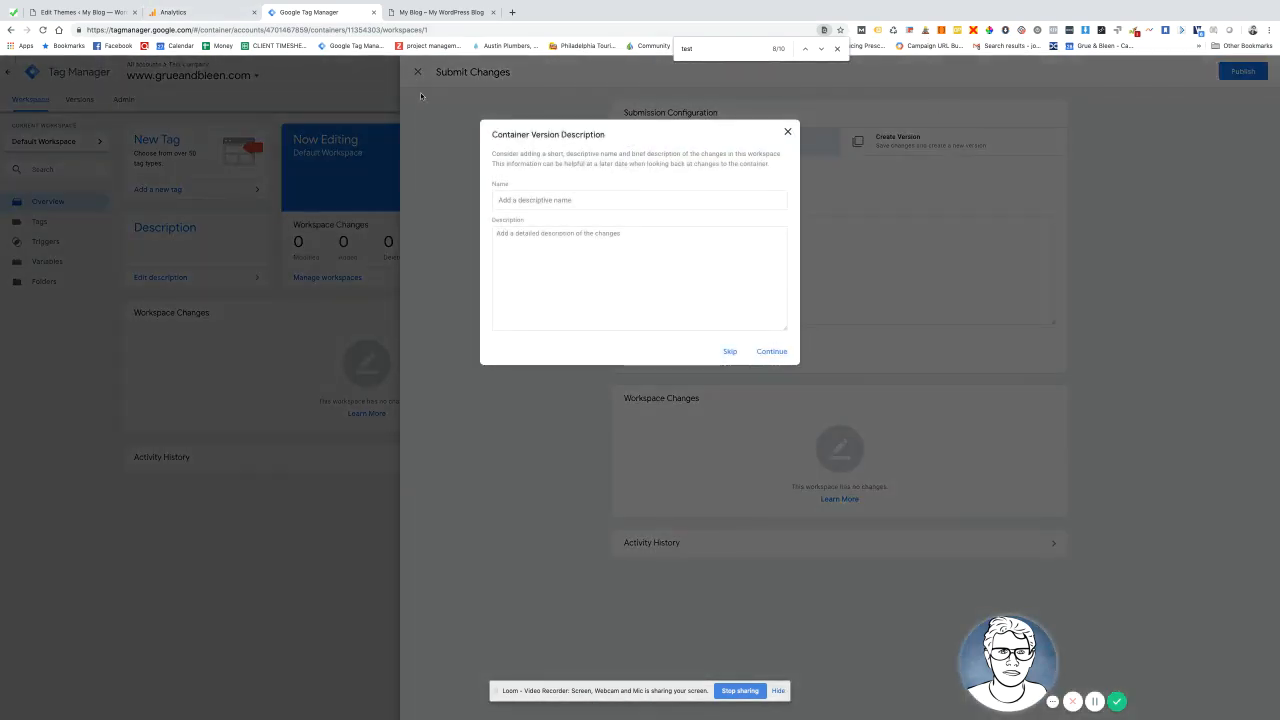
click(788, 132)
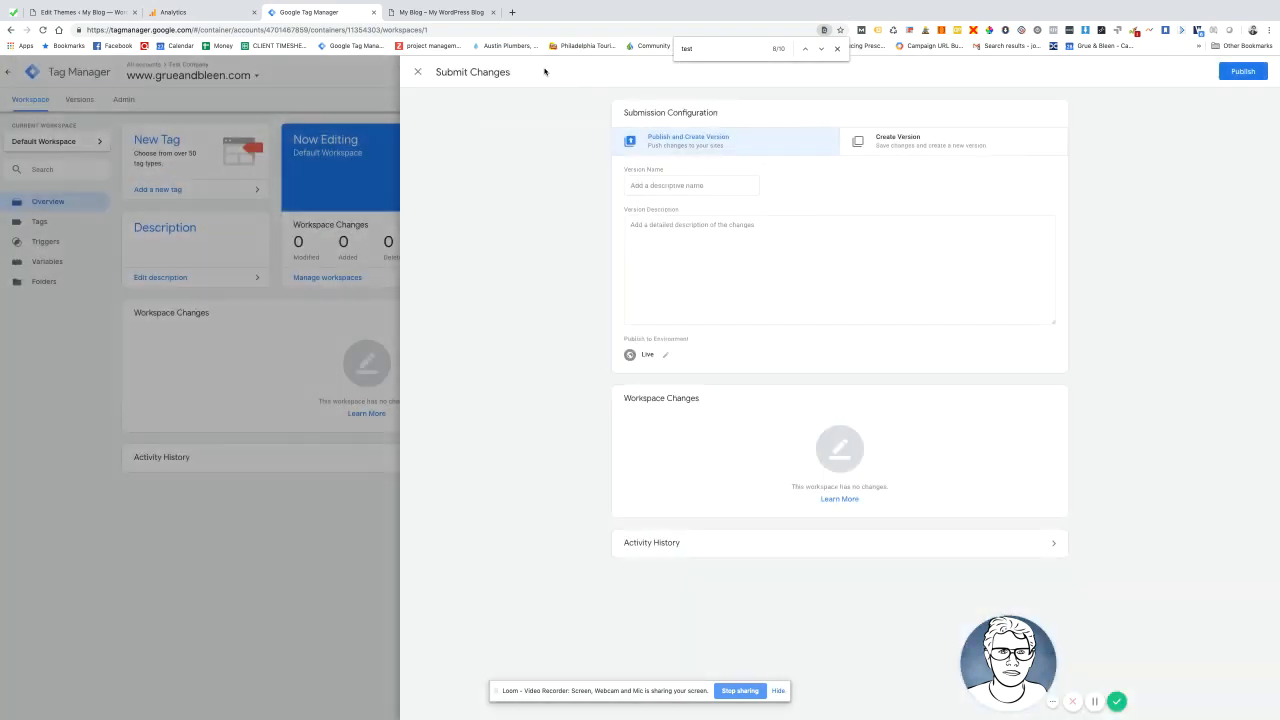
click(417, 71)
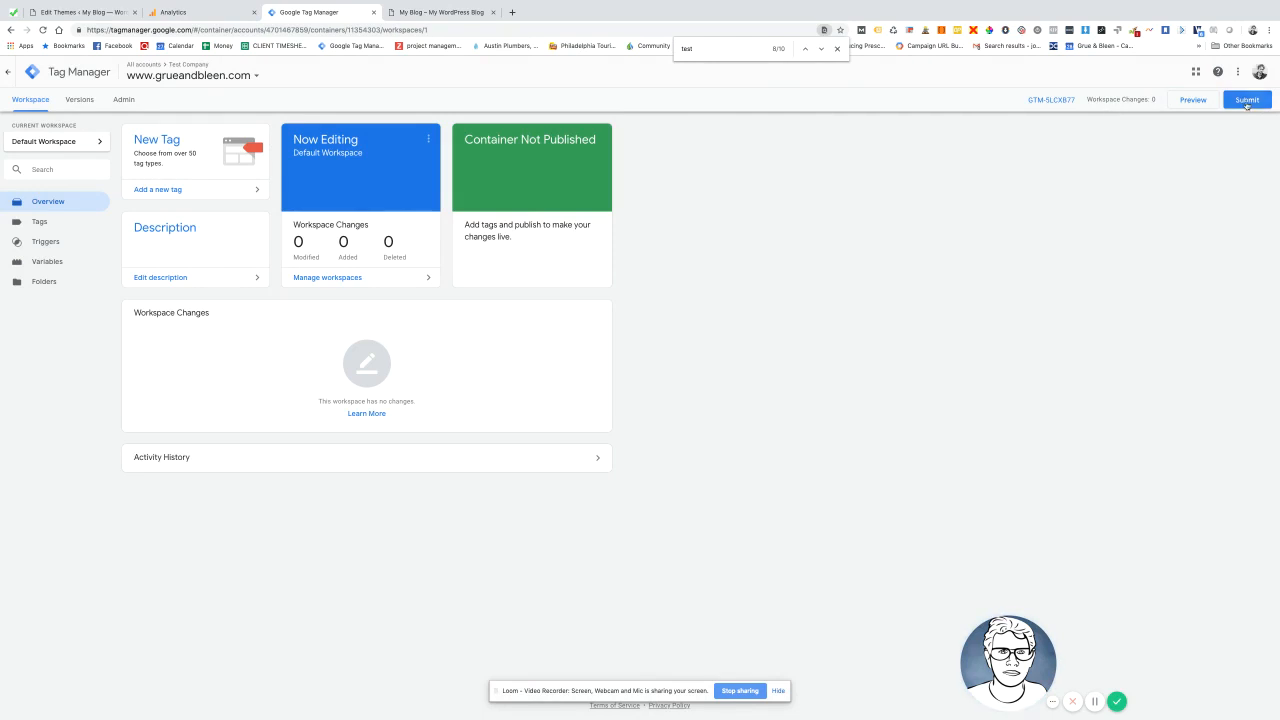
Step: Submit the container and publish a version named "Publishing First Push Live" with the description "Pre-tags publish"
click(1247, 100)
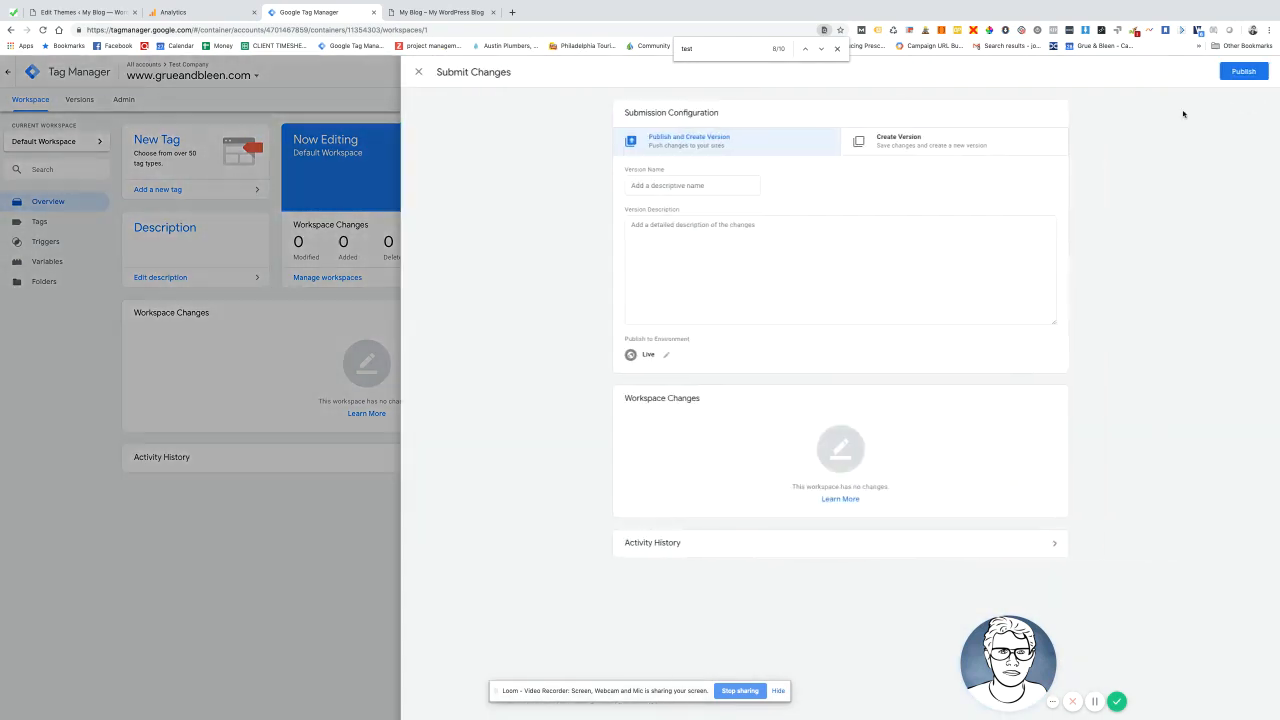
click(680, 183)
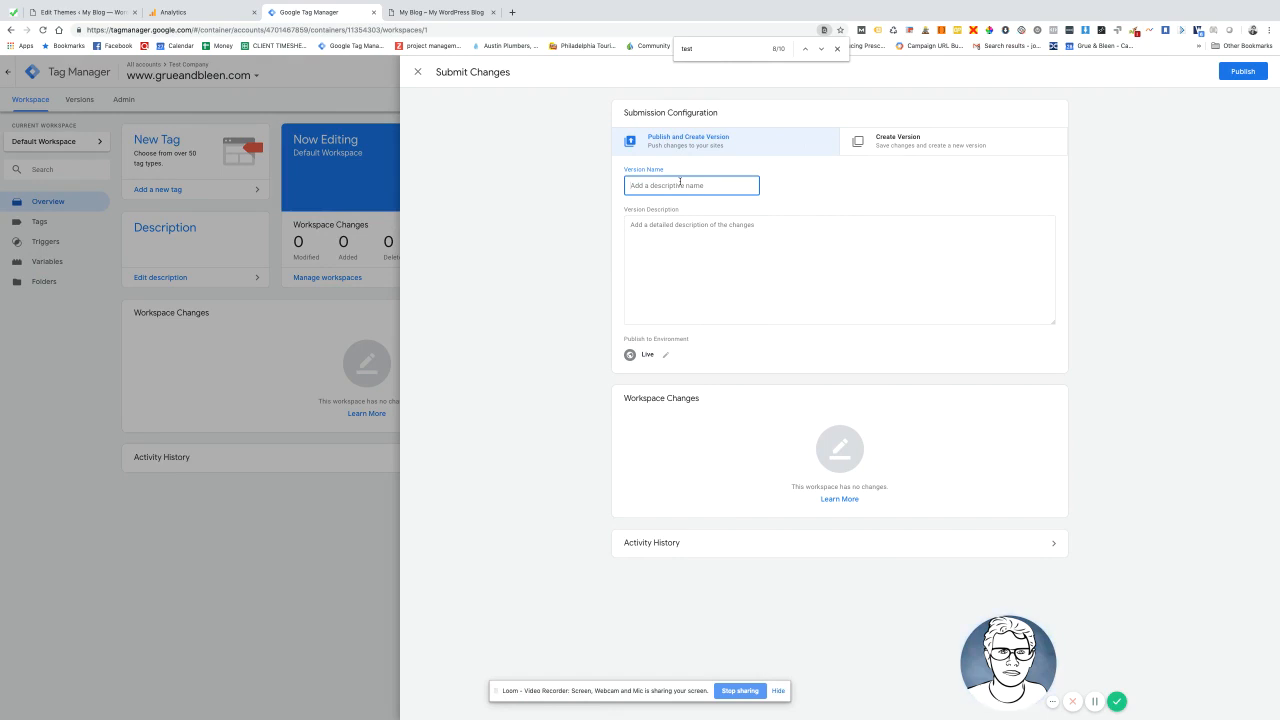
text(Puc)
text(lishing )
text(First Push Live)
click(695, 243)
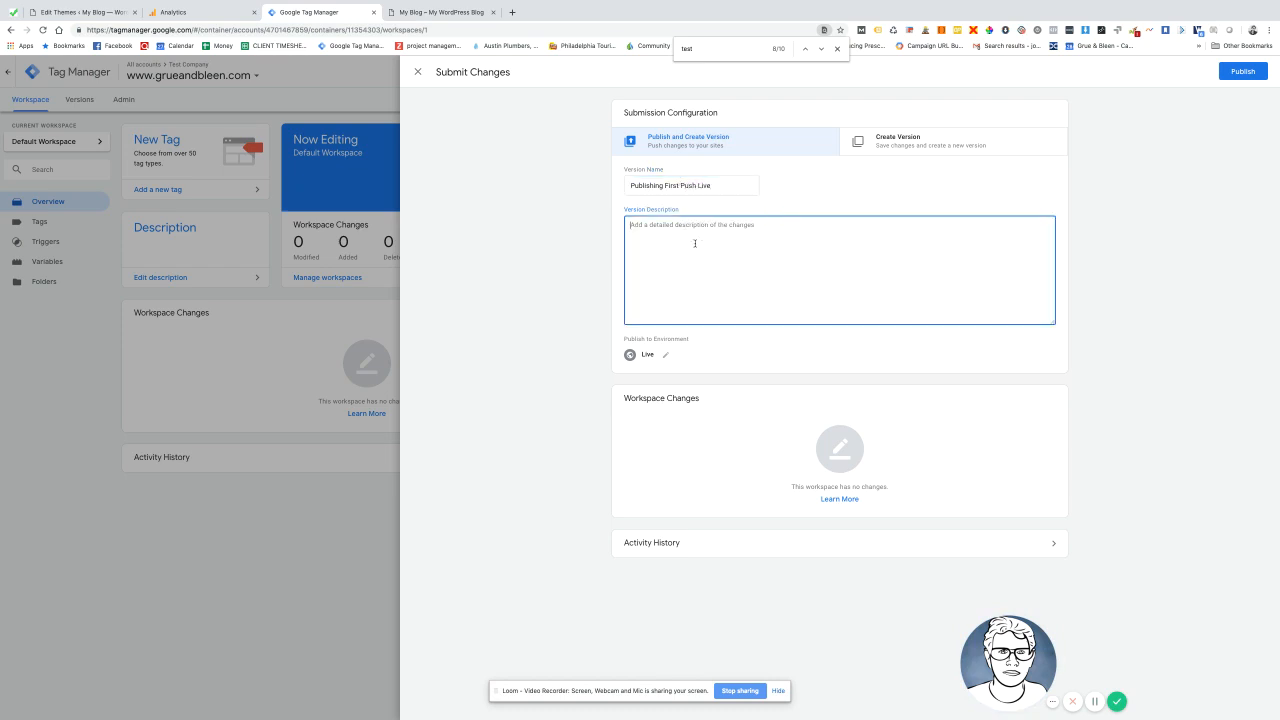
text(Pra)
text(-tag)
text(s publish)
click(1236, 72)
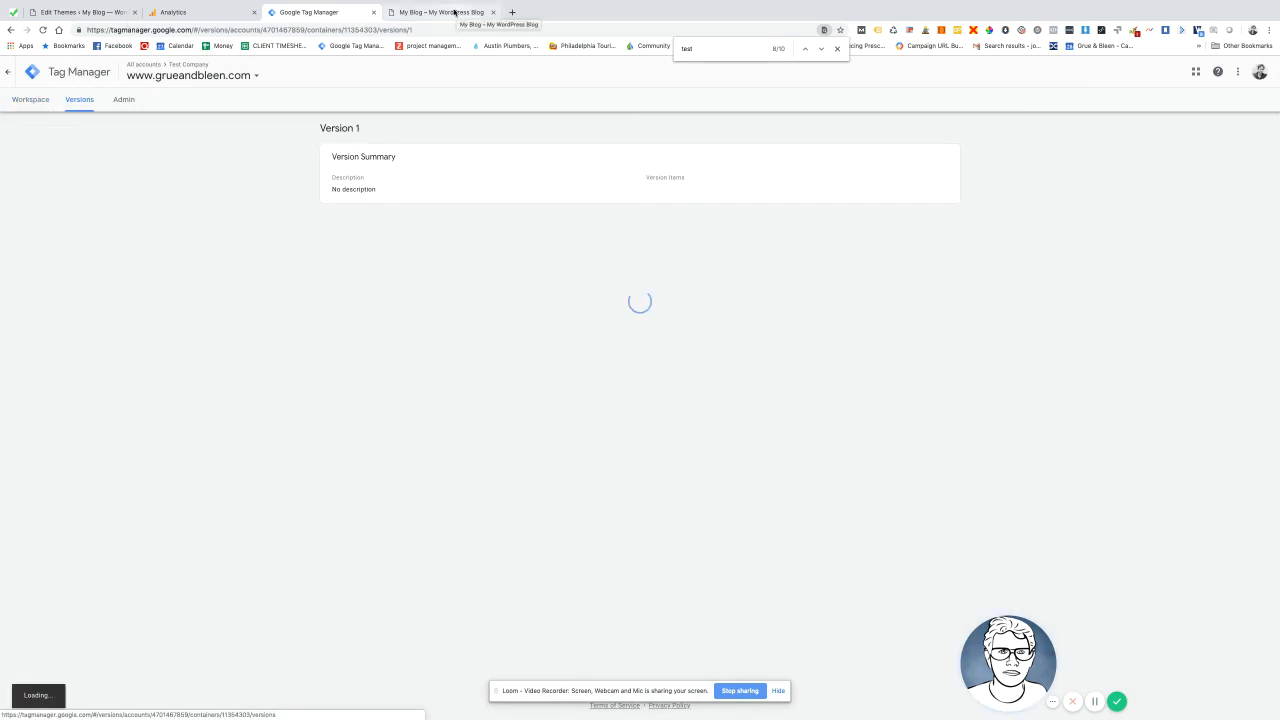
Step: Recheck the live site's Tag Manager tag with Google Tag Assistant, and return to the published version summary in Google Tag Manager
click(449, 14)
click(316, 10)
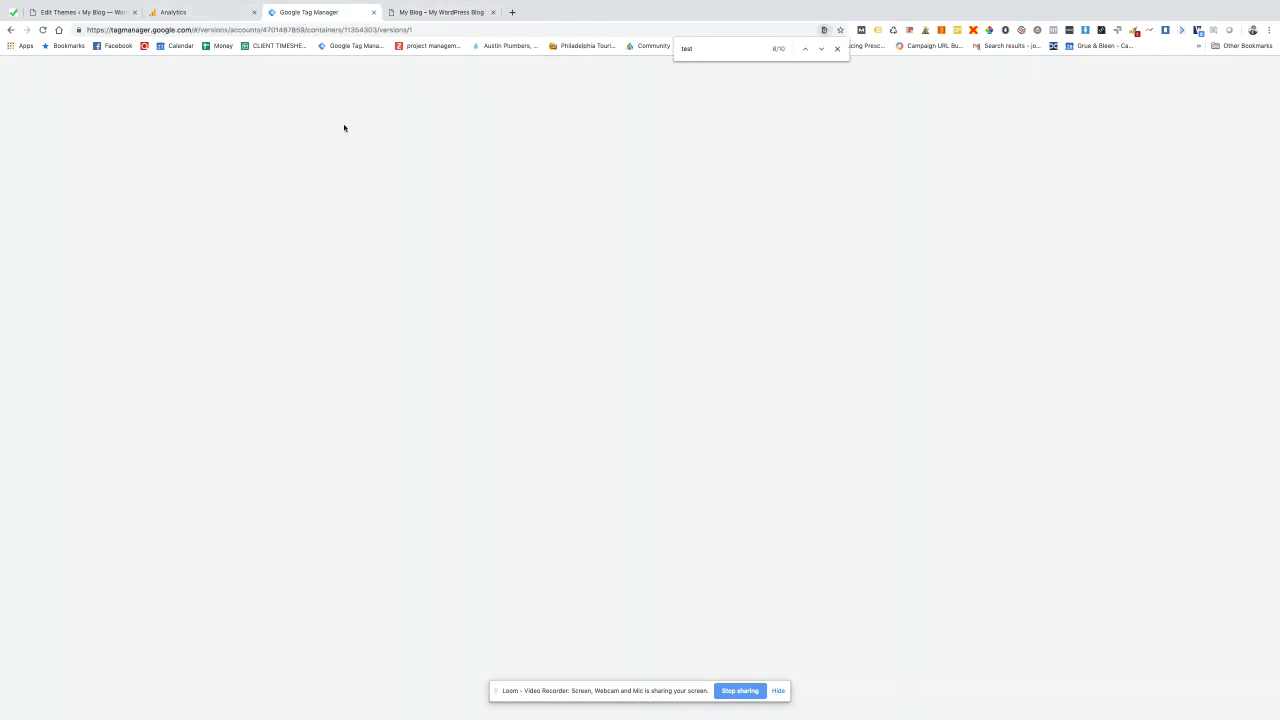
click(394, 8)
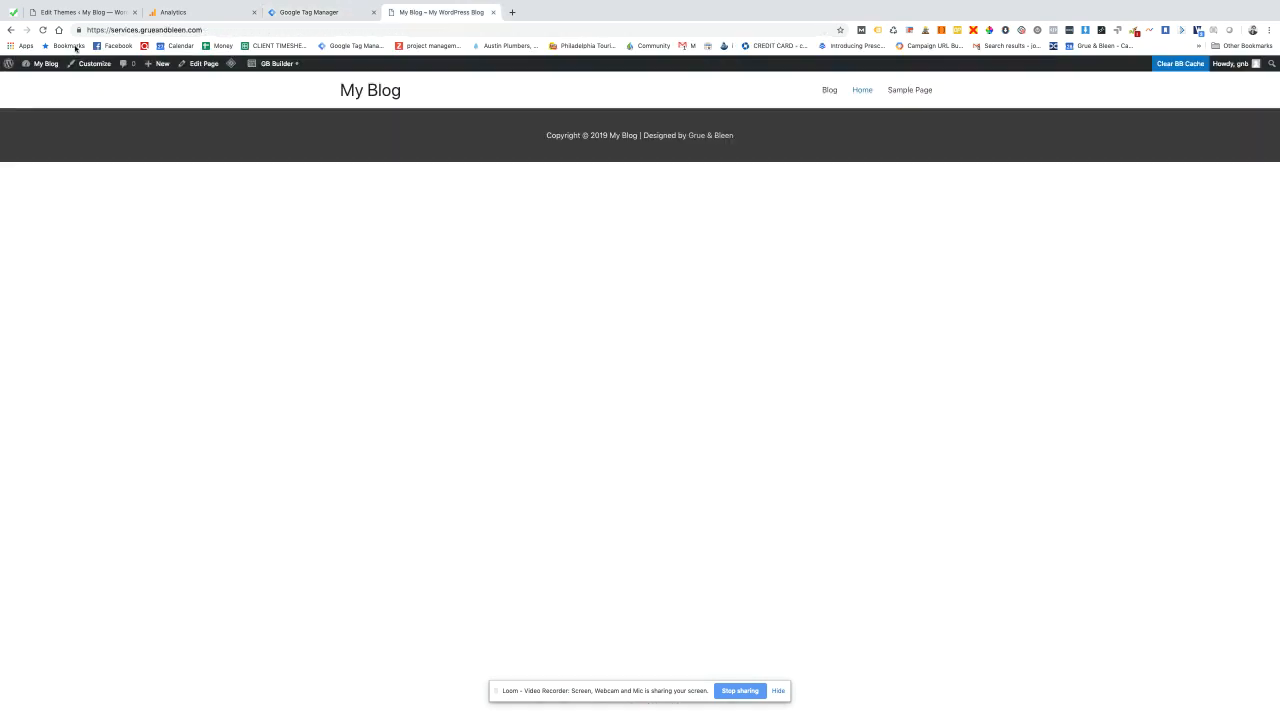
click(879, 31)
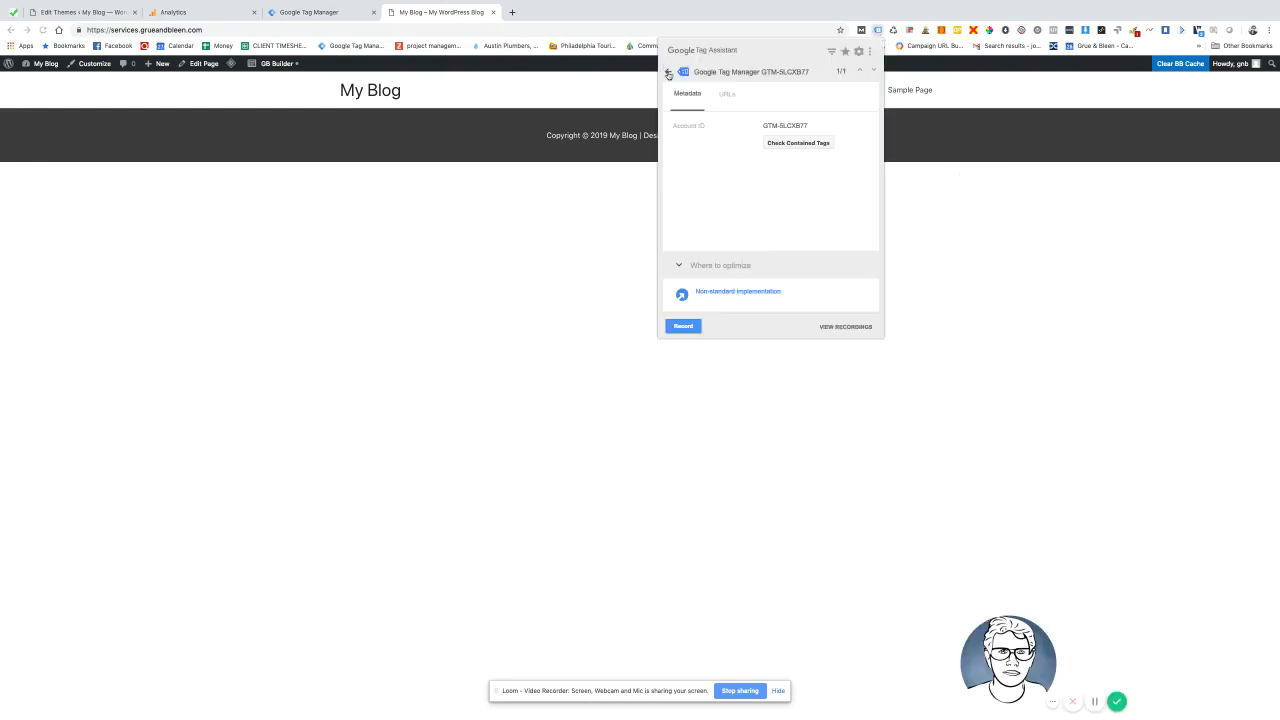
click(668, 74)
click(700, 106)
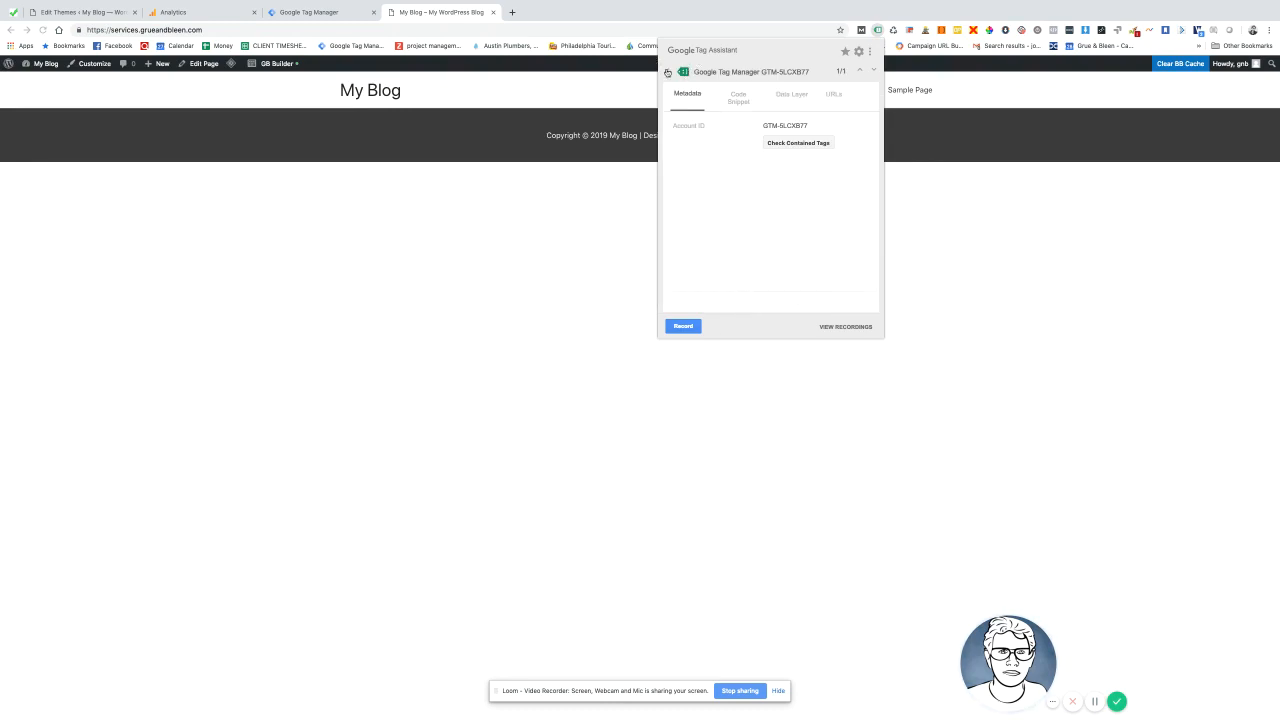
click(668, 72)
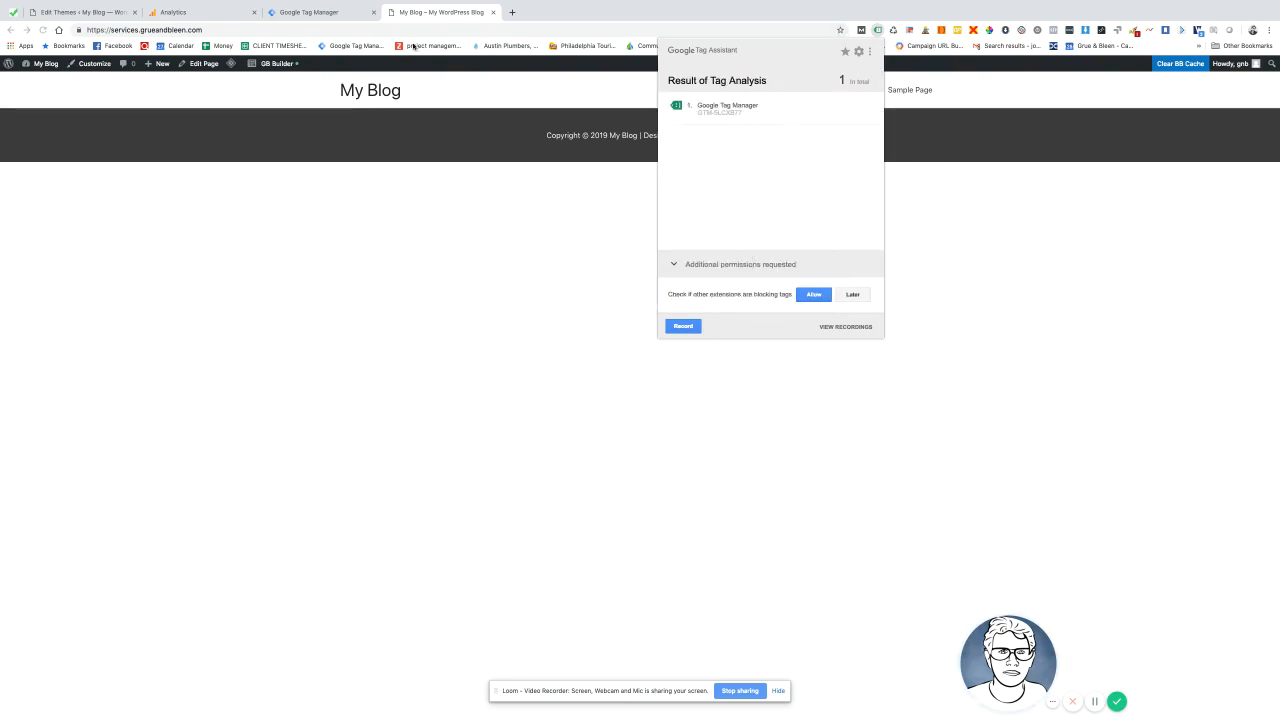
click(335, 12)
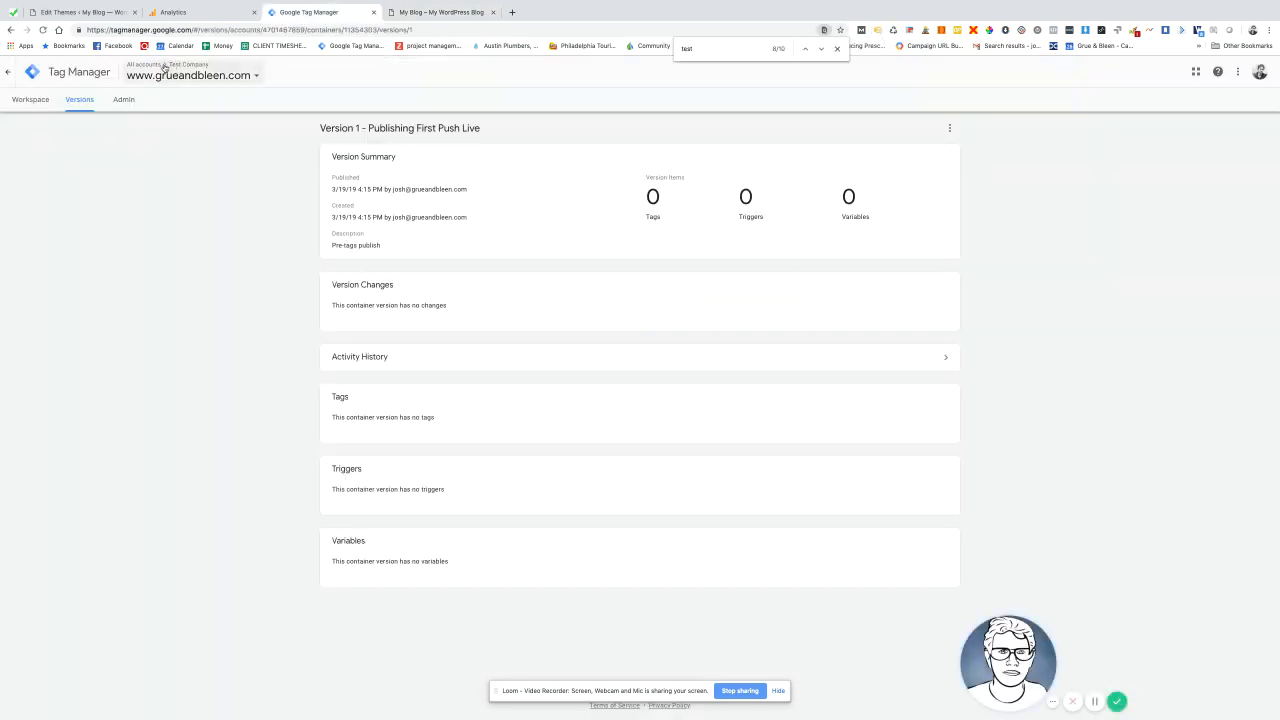
Step: Switch to Google Analytics and turn on Demographics and Interest Reports in the Grue & Bleen property settings
click(170, 12)
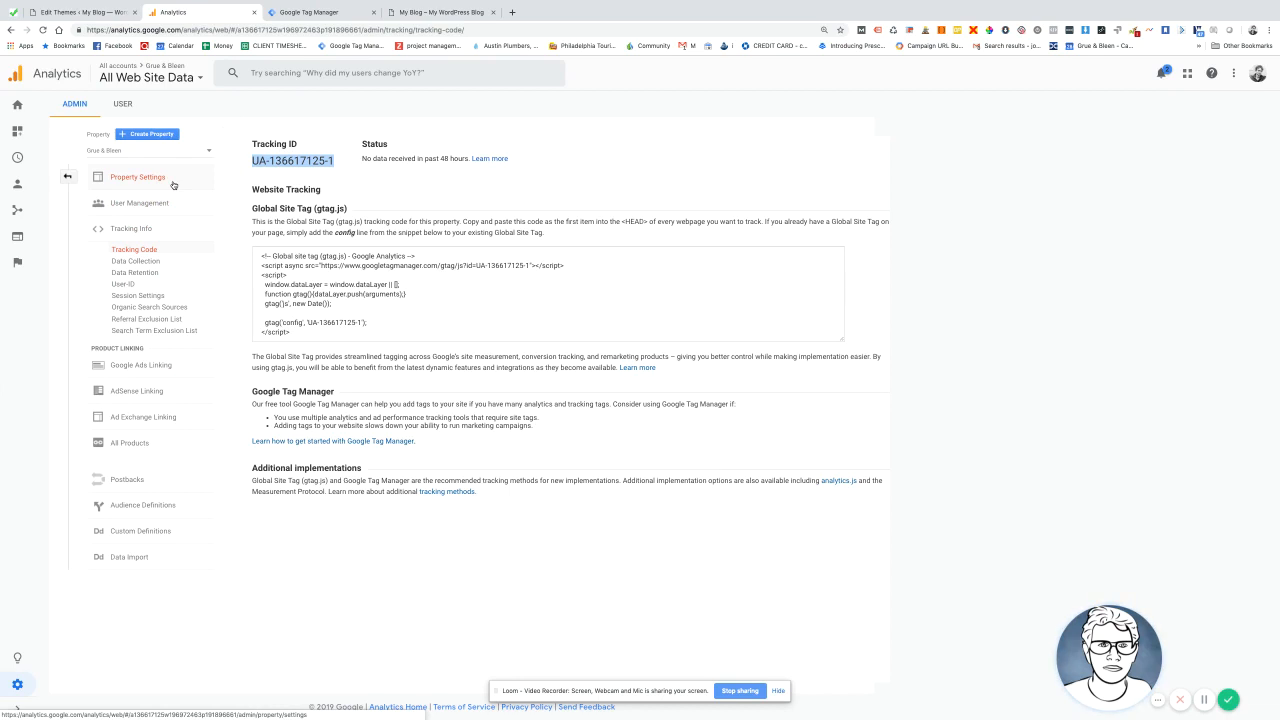
click(173, 185)
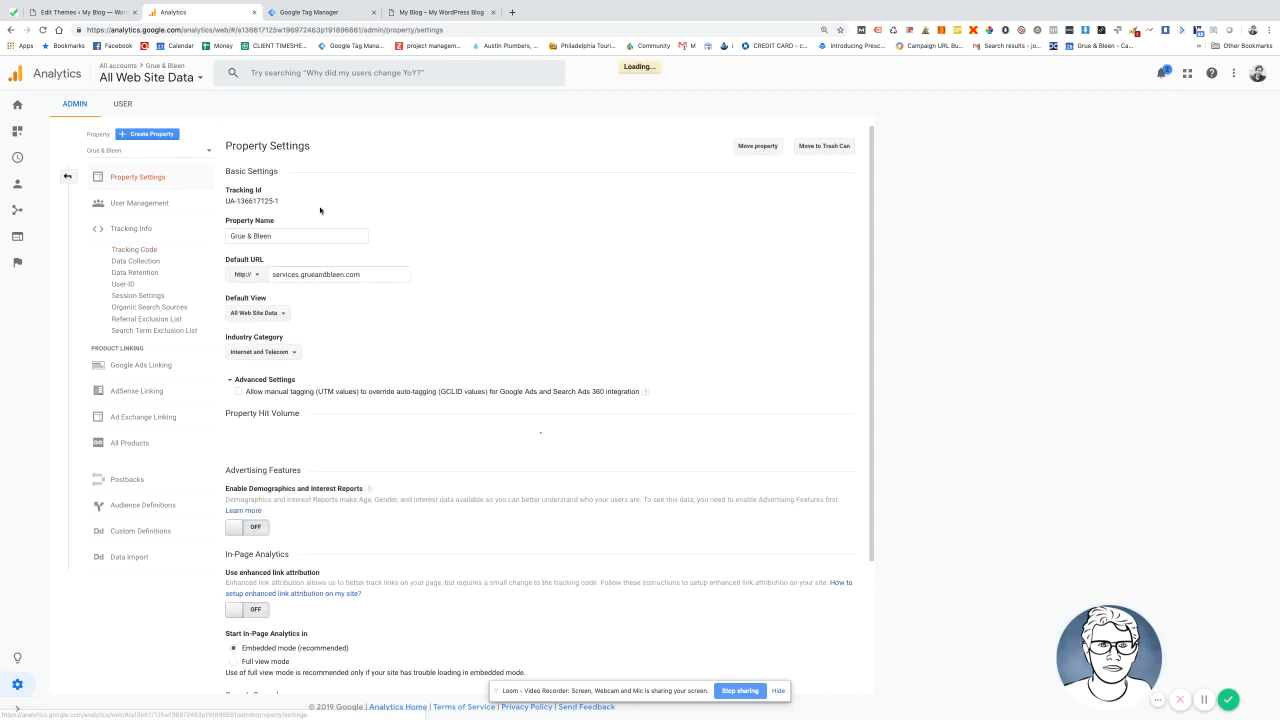
scroll(320, 330, down, 2)
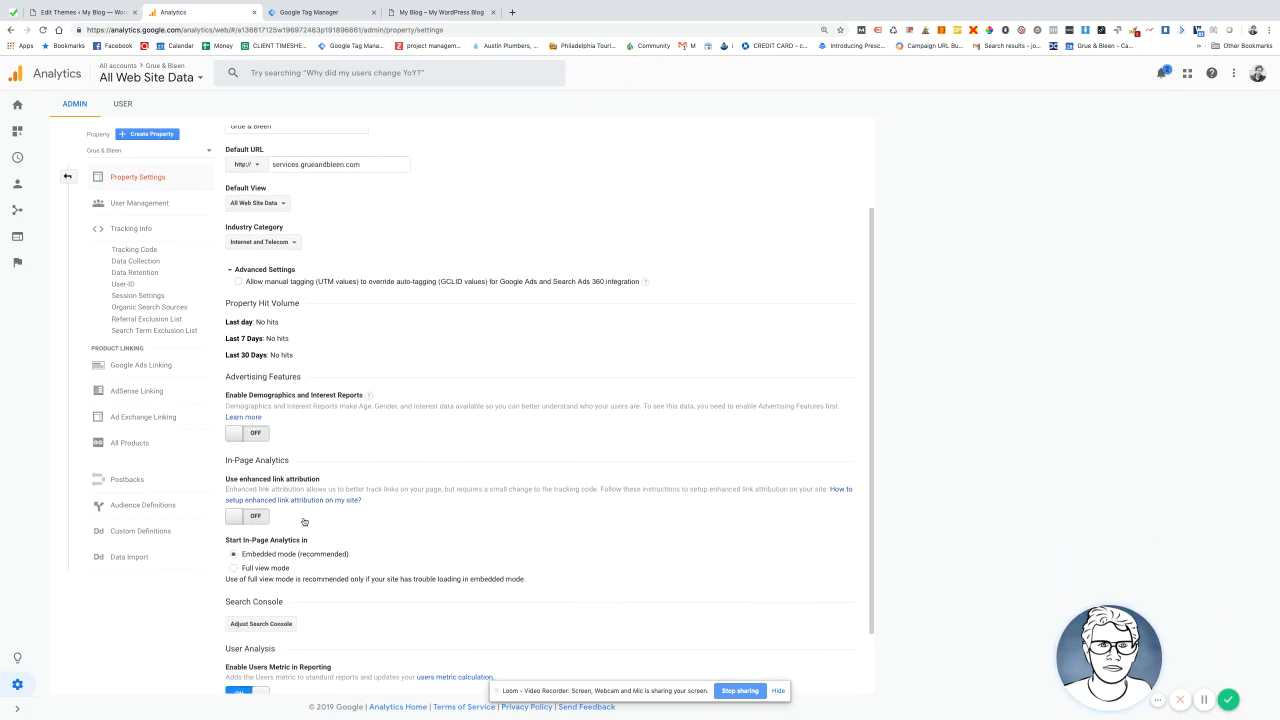
scroll(231, 334, up, 2)
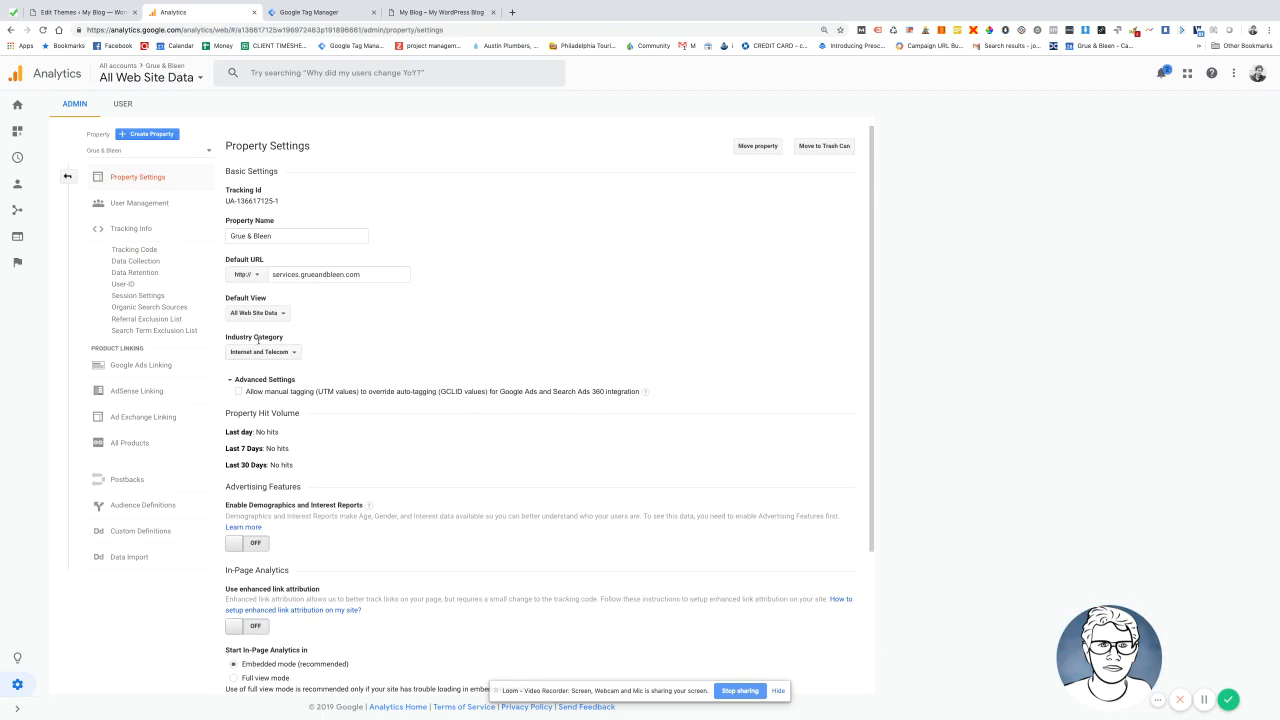
scroll(245, 417, down, 1)
scroll(232, 417, down, 1)
click(247, 501)
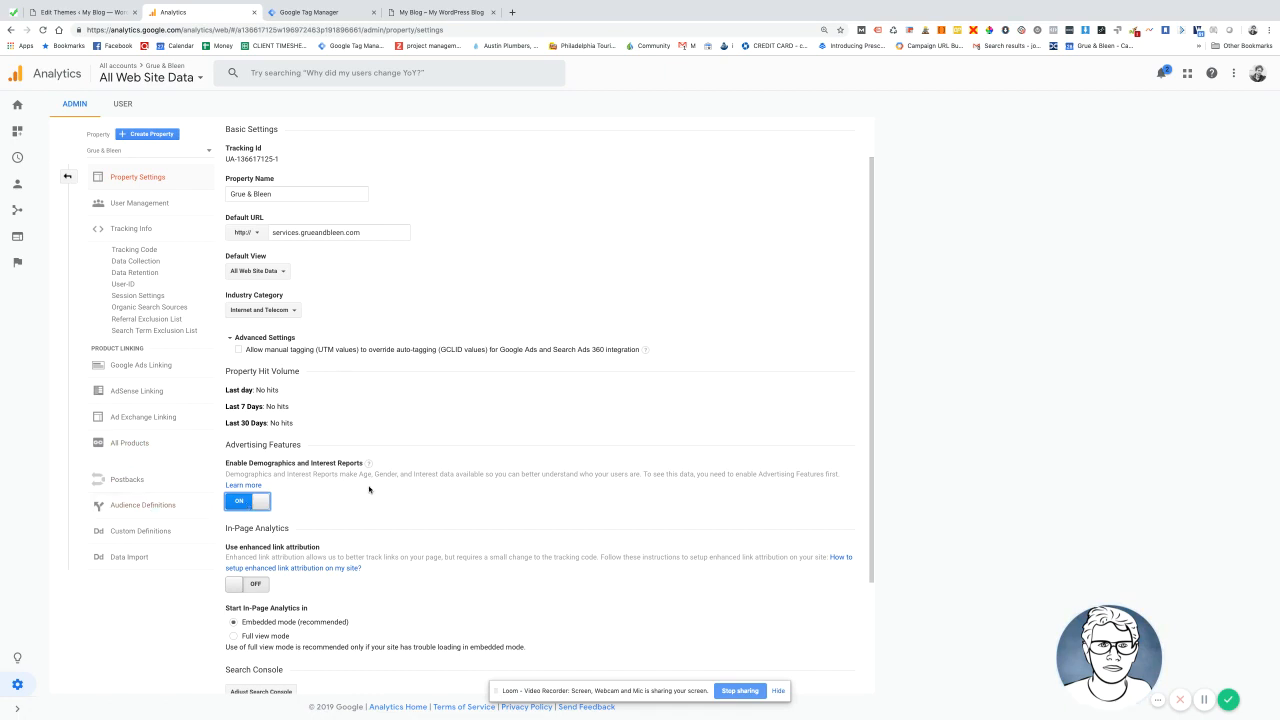
scroll(369, 489, down, 3)
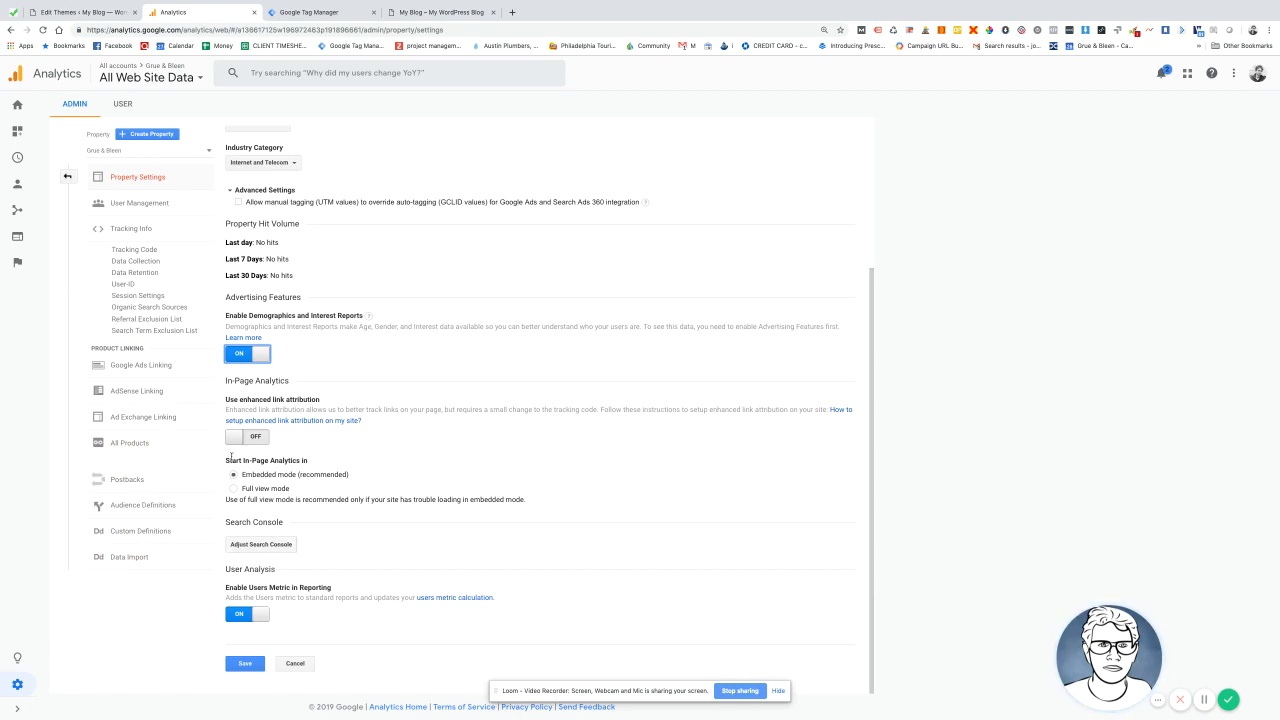
Step: Enable Remarketing and Advertising Reporting Features in the property's data collection settings and save them
click(144, 203)
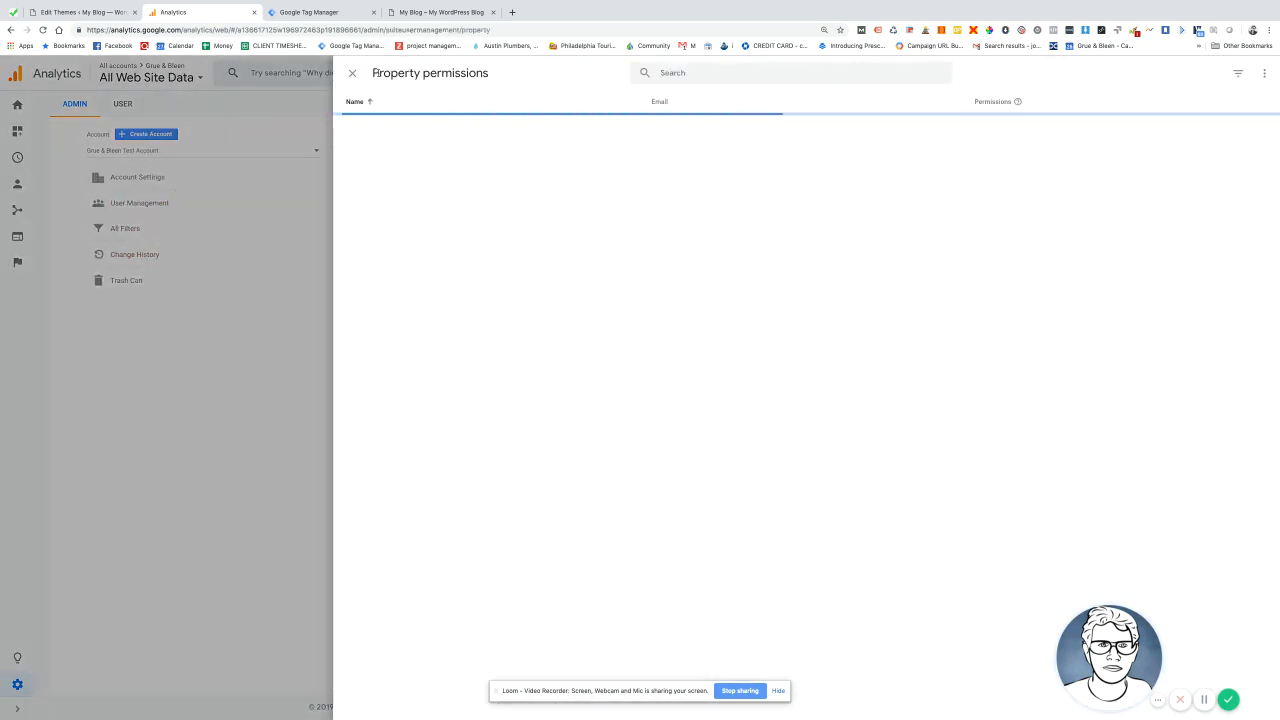
click(353, 76)
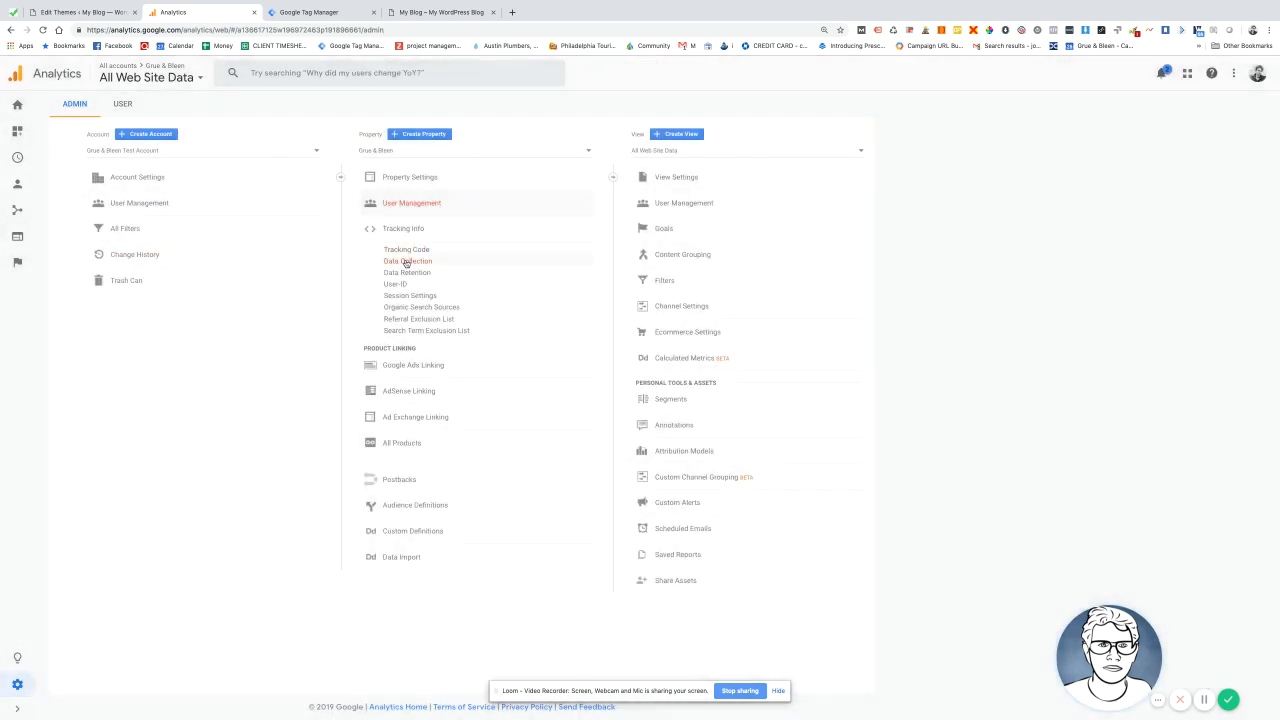
click(407, 263)
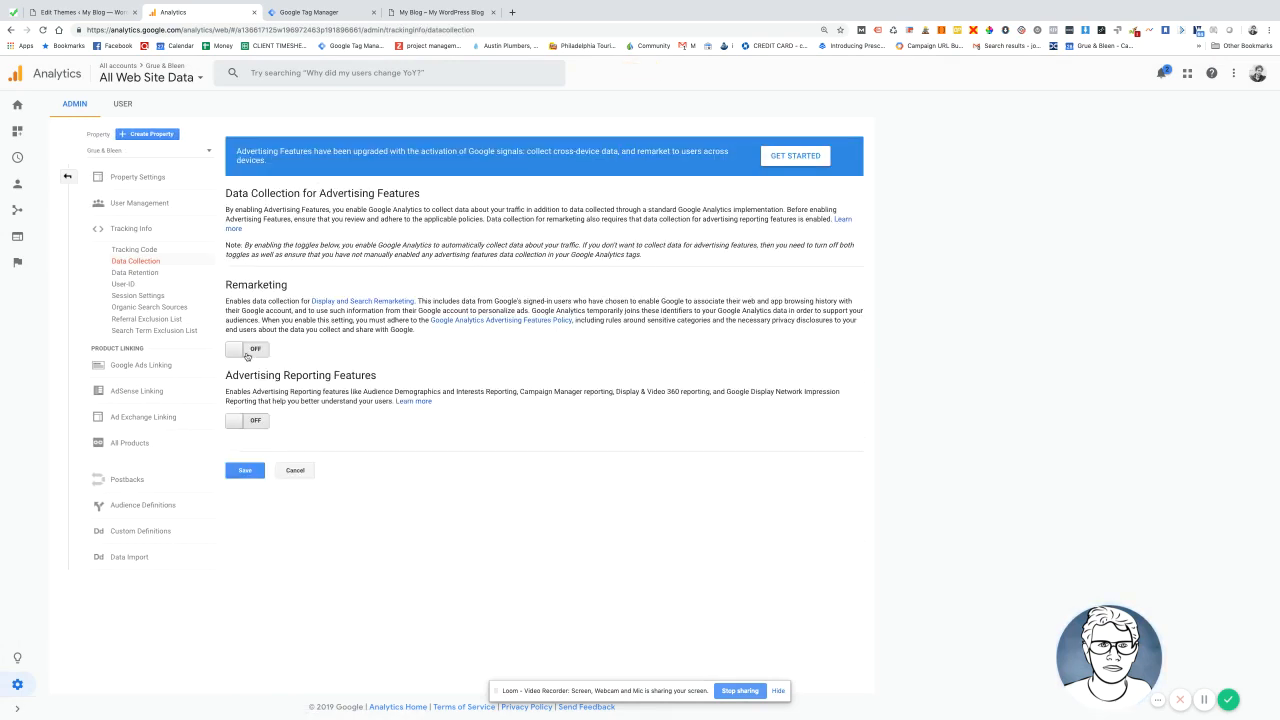
click(250, 356)
click(240, 469)
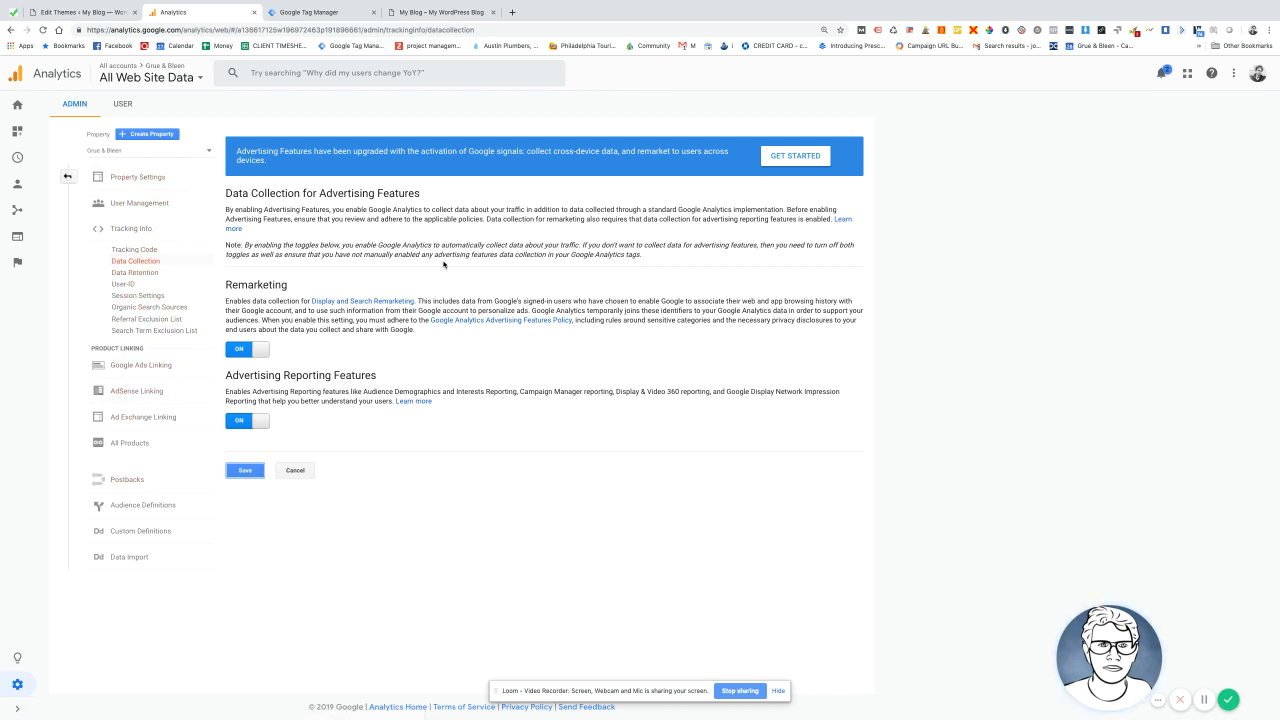
Step: Set user and event data retention to "Do not automatically expire", turn off Reset on new activity, and save
click(141, 273)
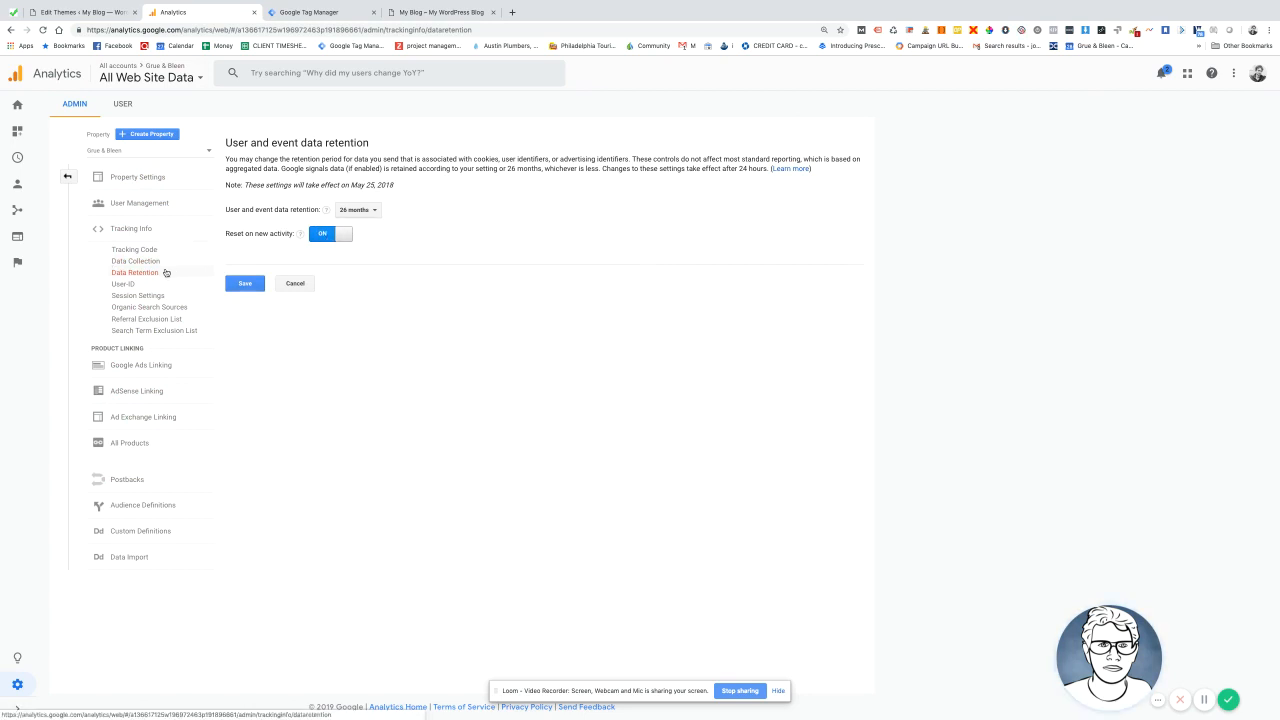
click(342, 238)
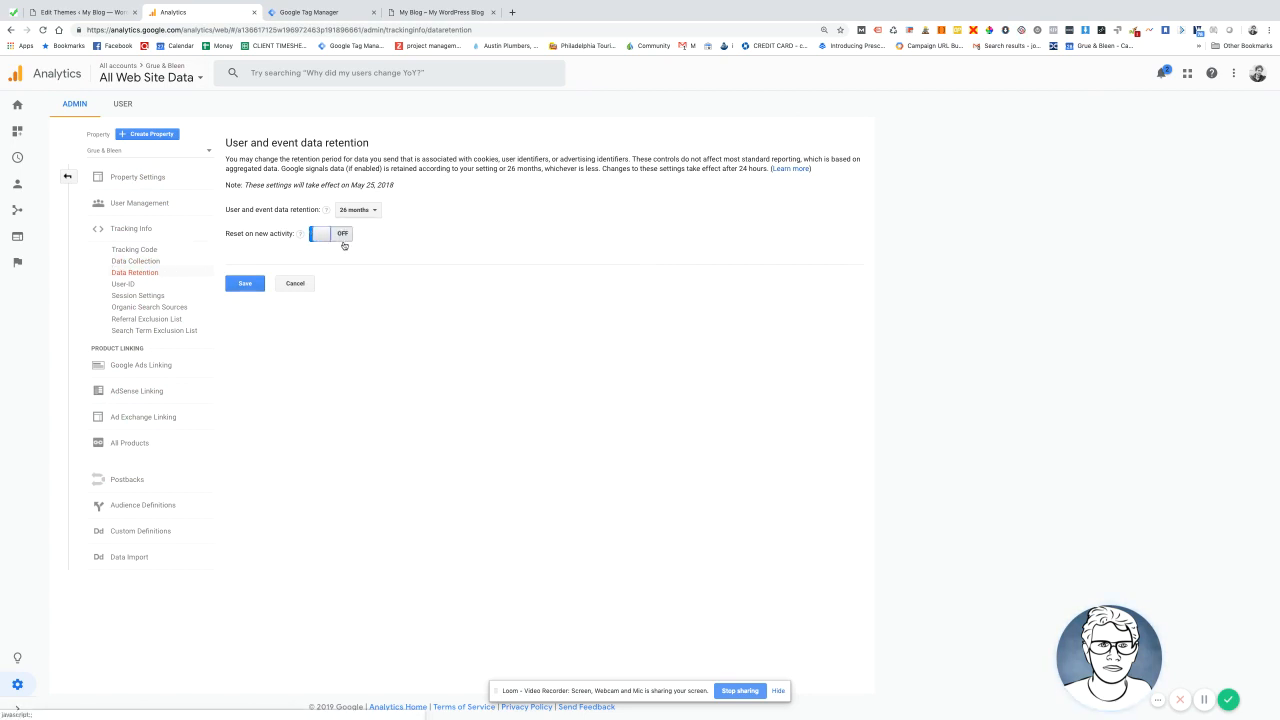
click(357, 210)
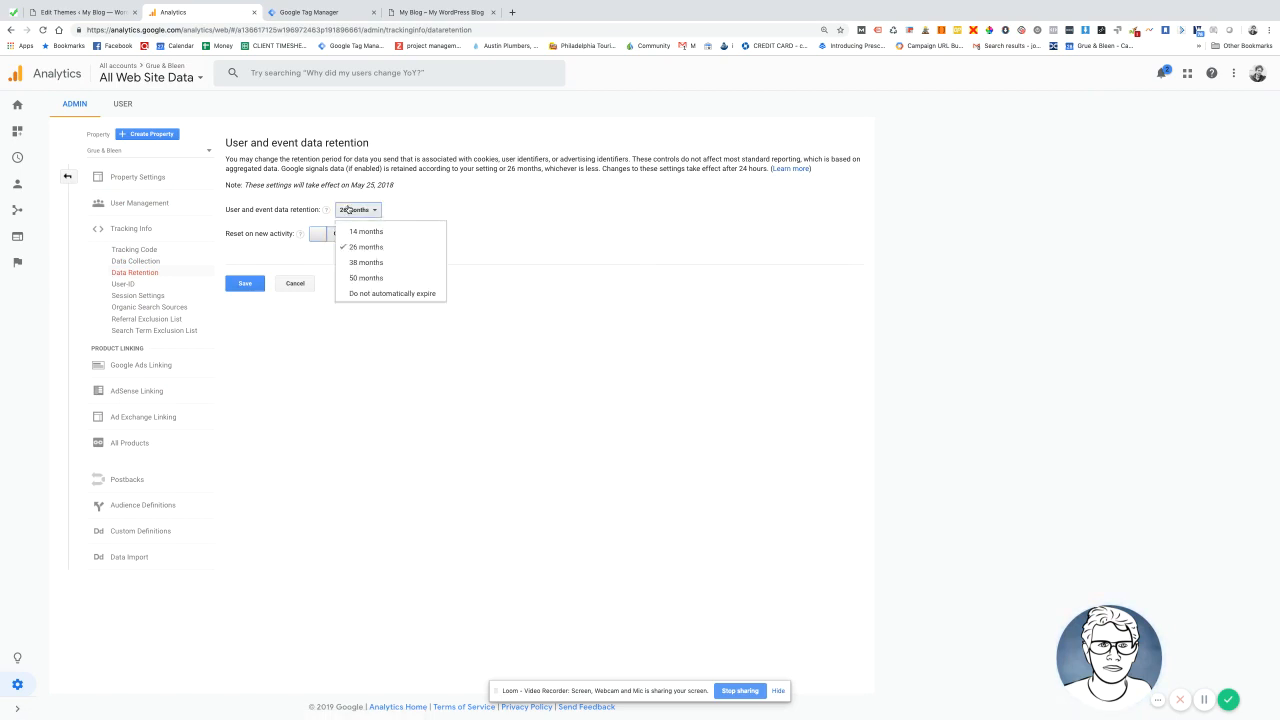
click(358, 293)
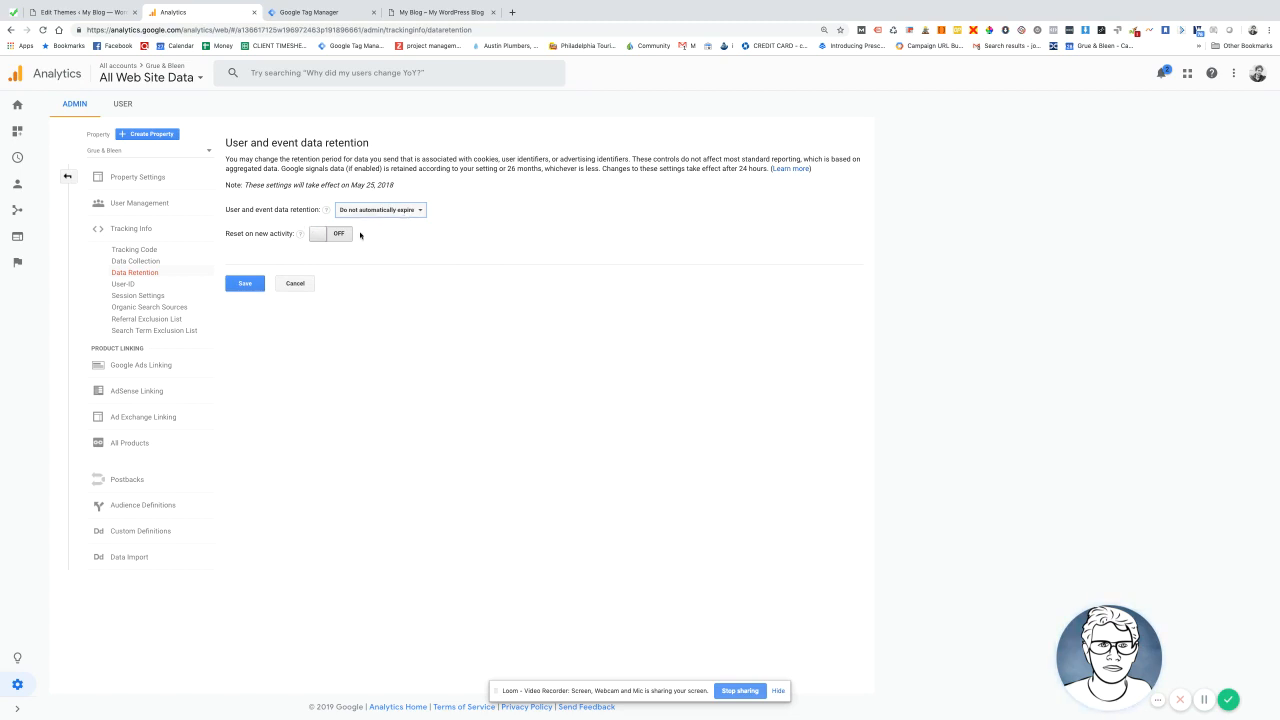
click(240, 285)
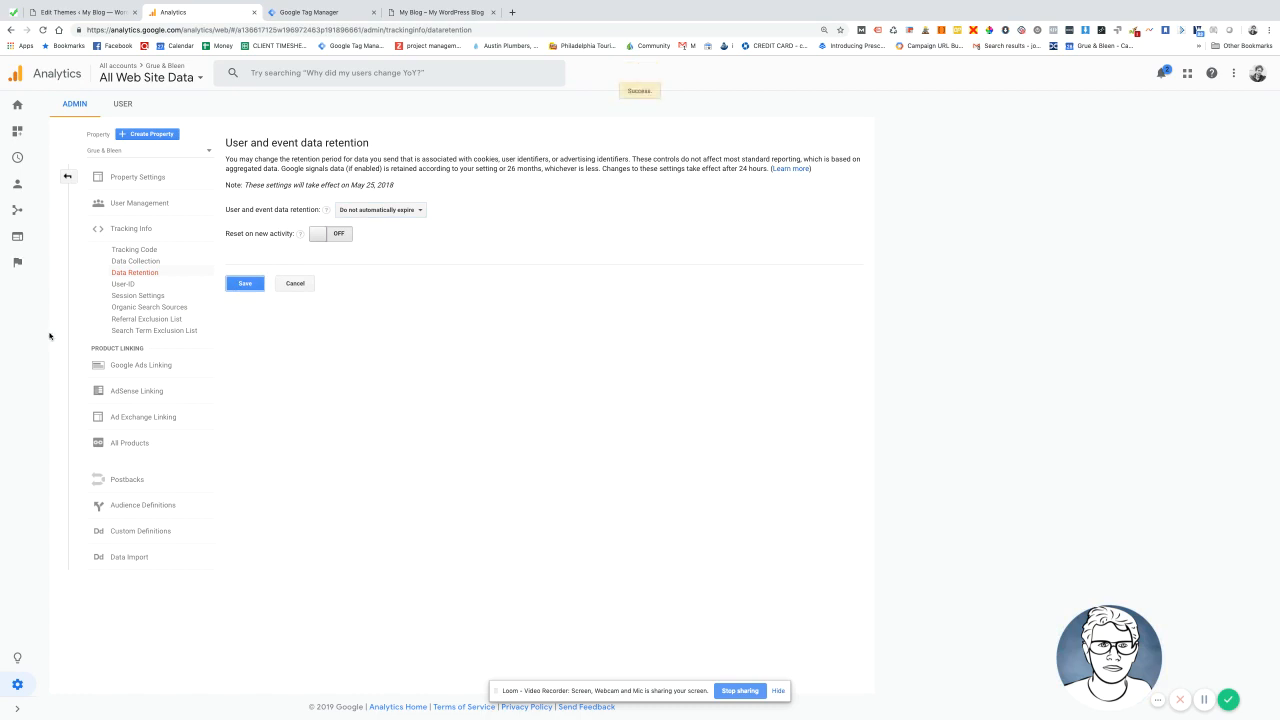
Step: Review the settings of the All Web Site Data view and the property's list of views
click(68, 176)
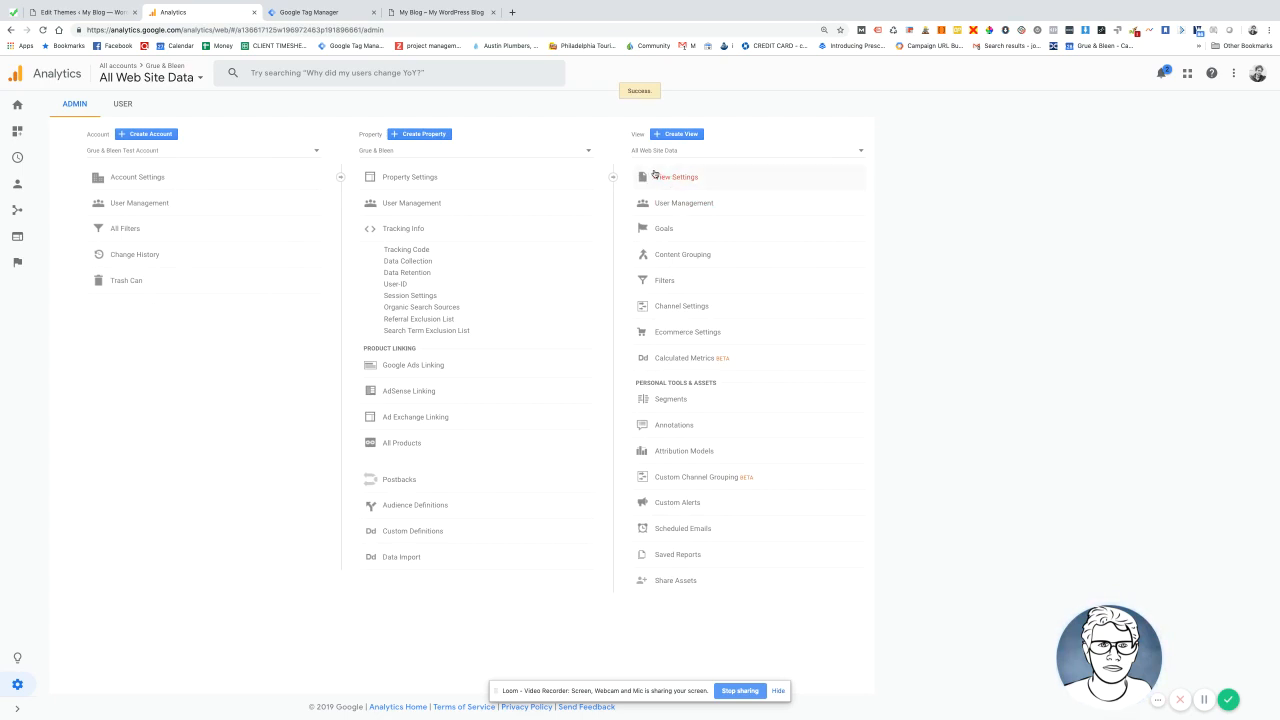
click(673, 188)
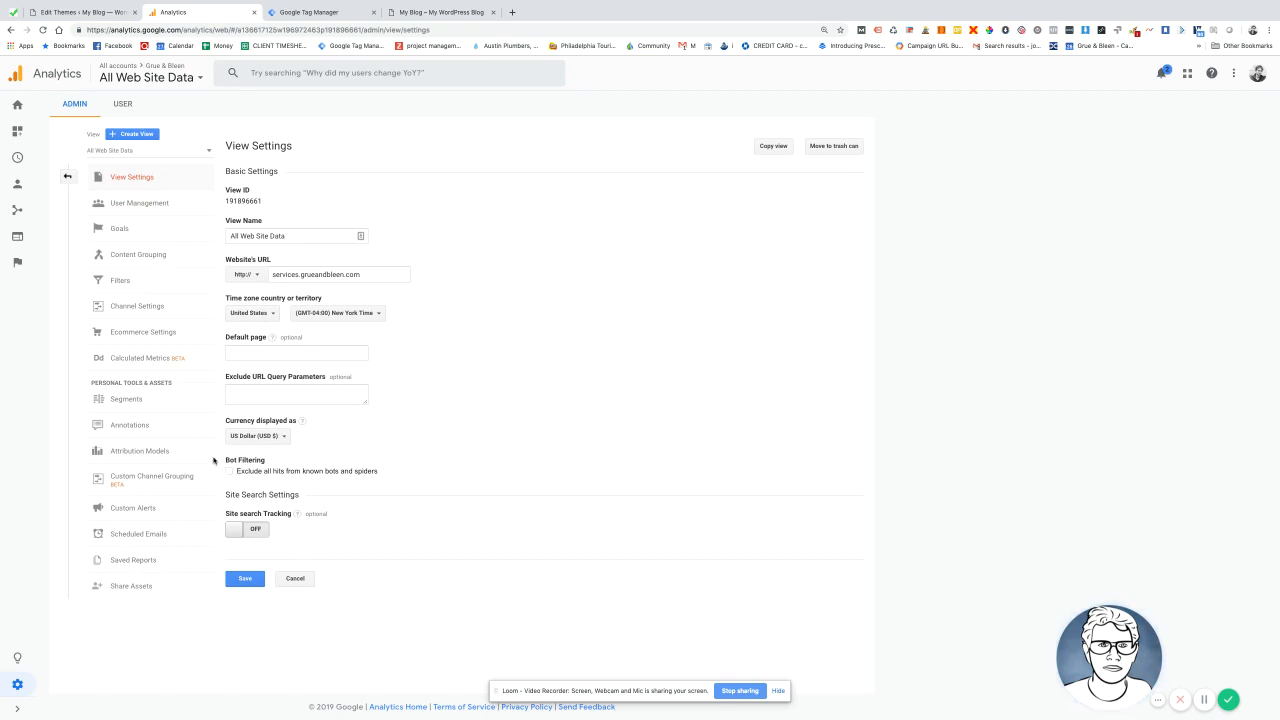
click(170, 152)
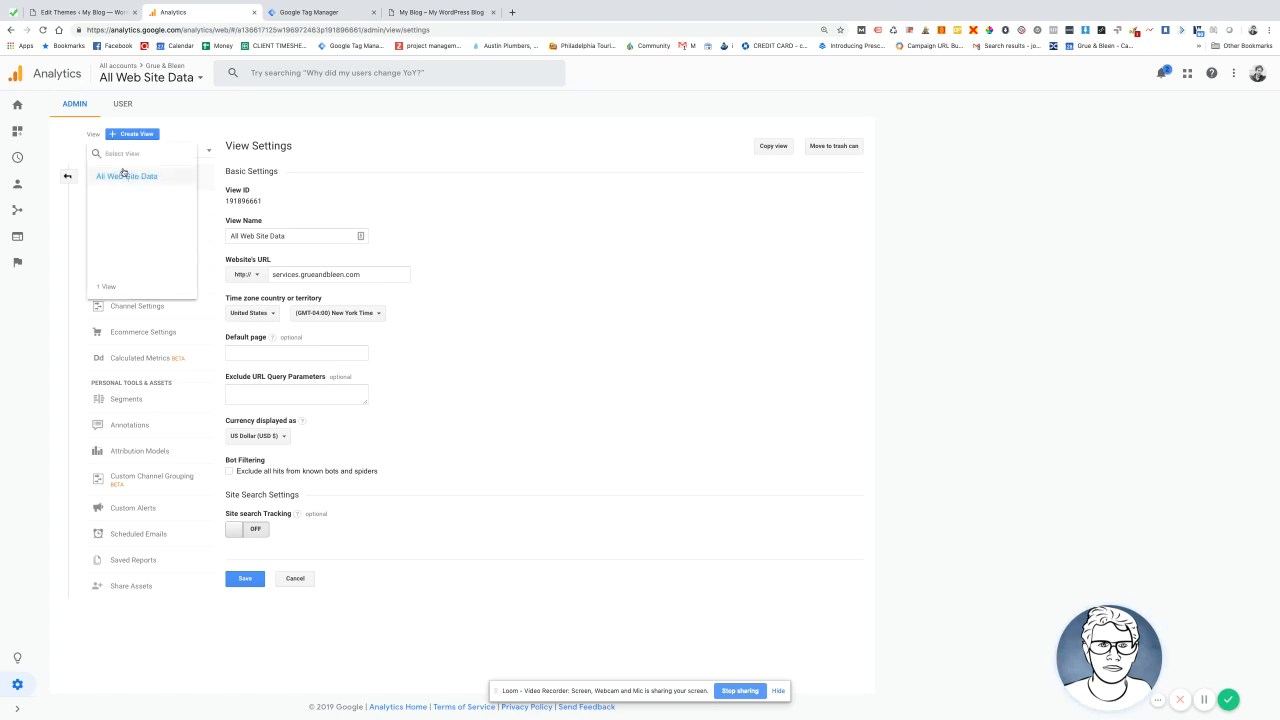
Step: Create a website reporting view named "Testing Filters" with the (GMT-04:00) New York time zone
click(131, 136)
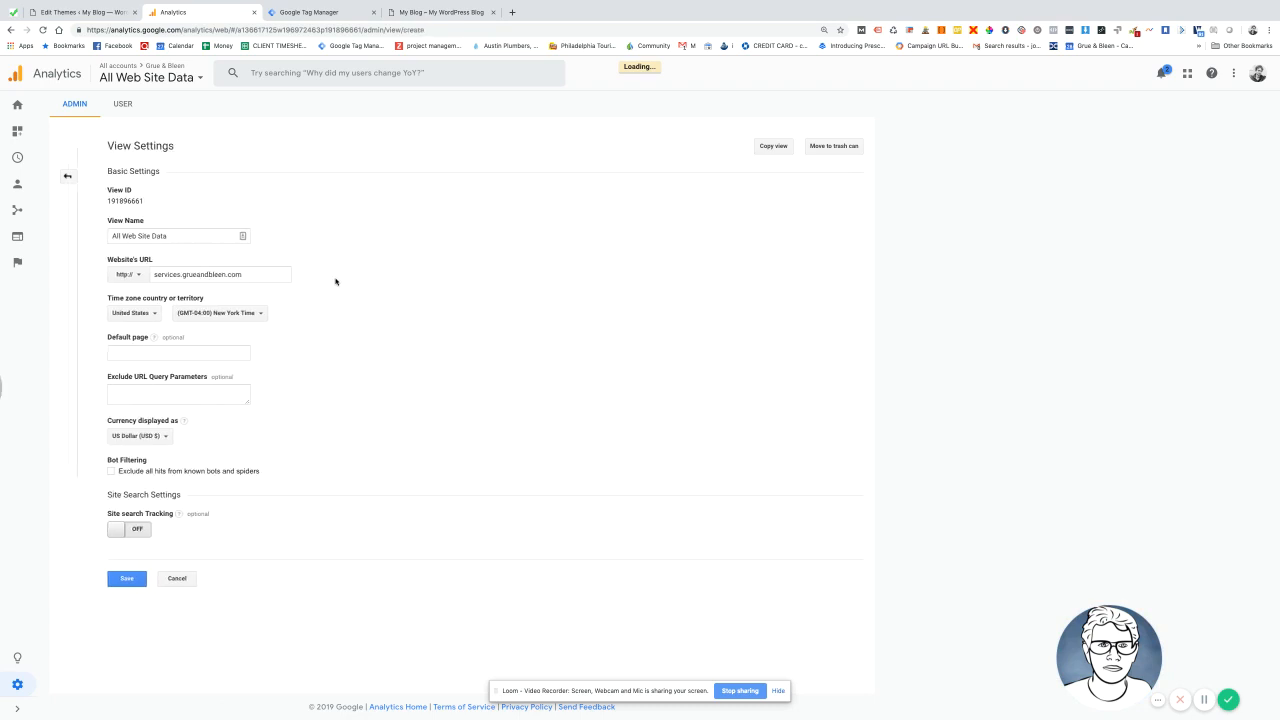
click(139, 320)
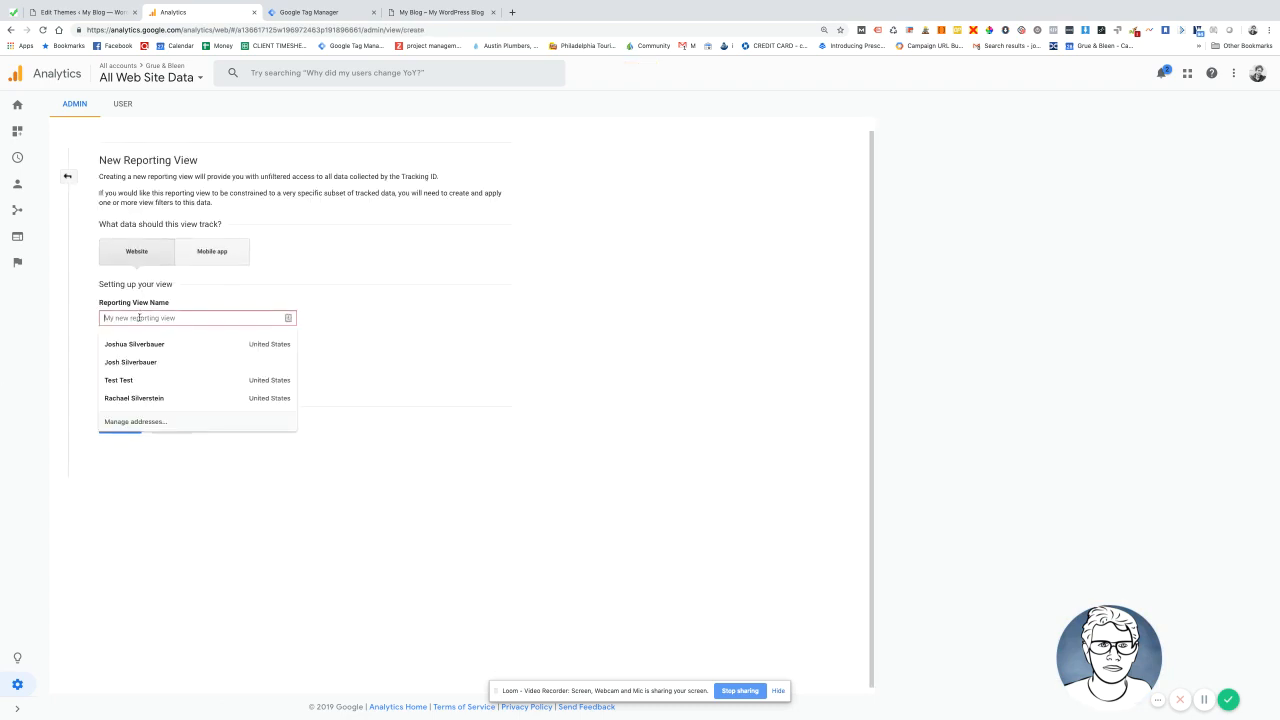
text(Testing Filters)
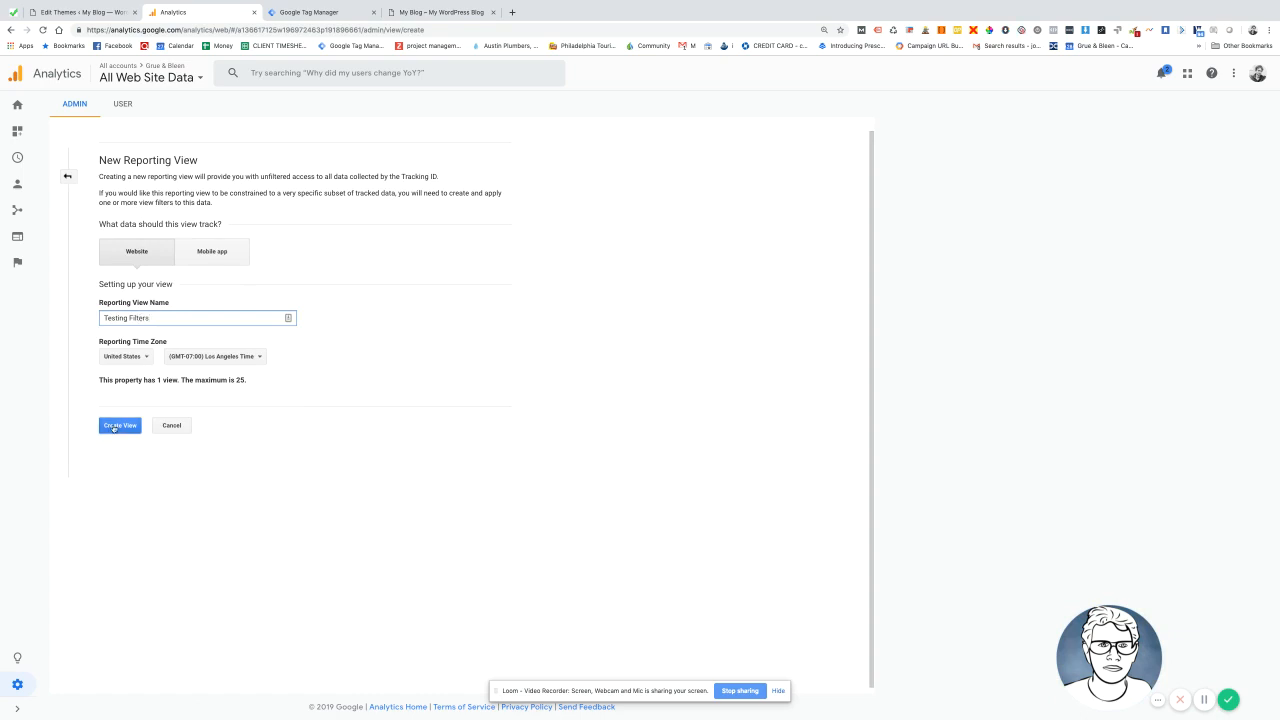
click(193, 357)
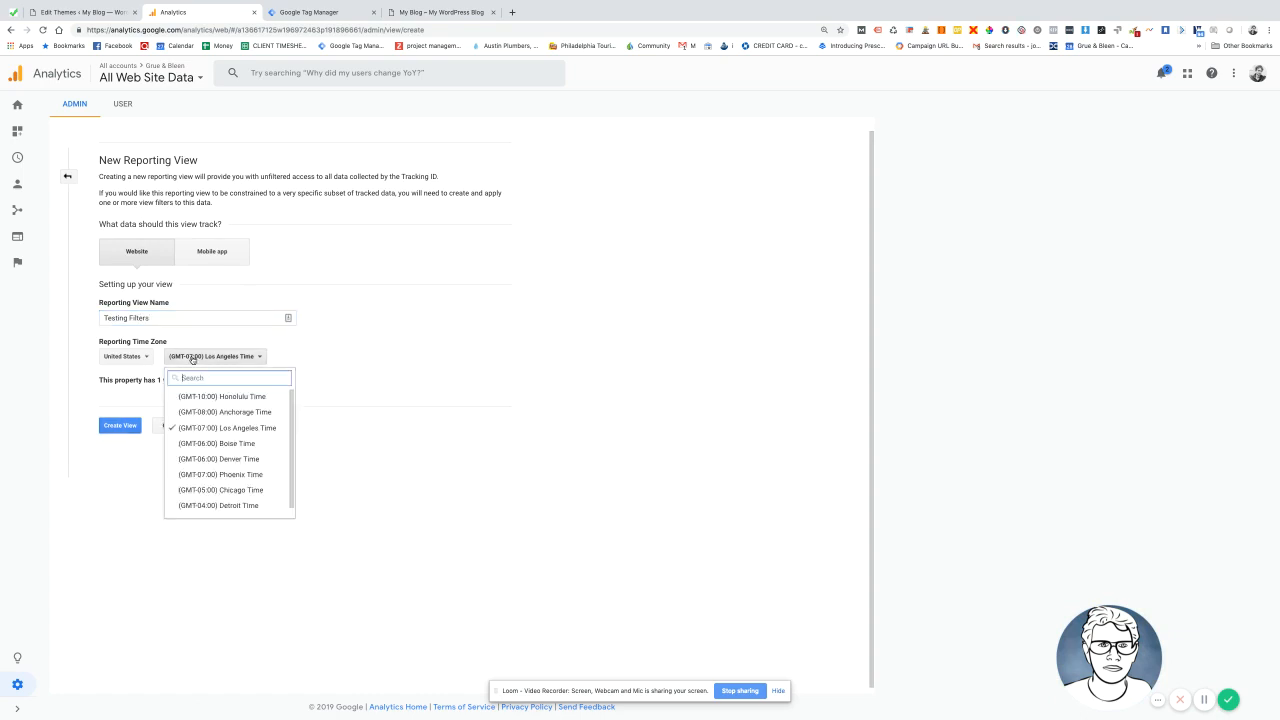
text(e)
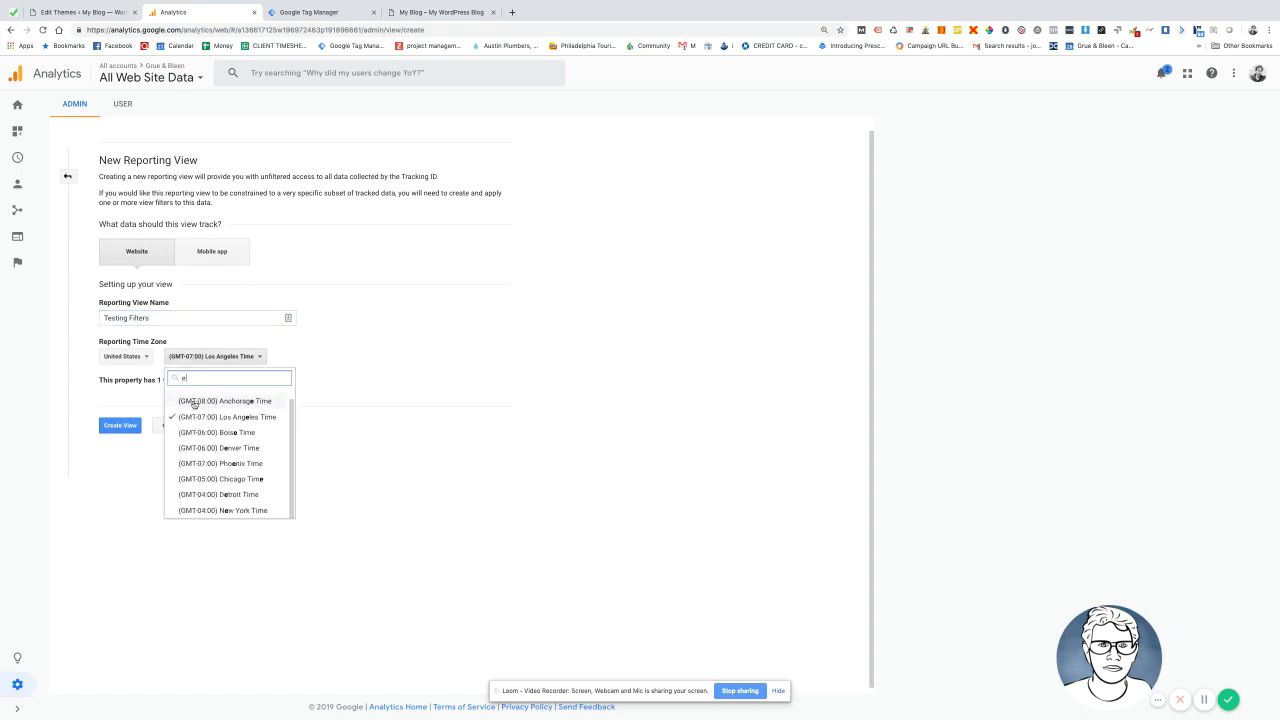
text(york)
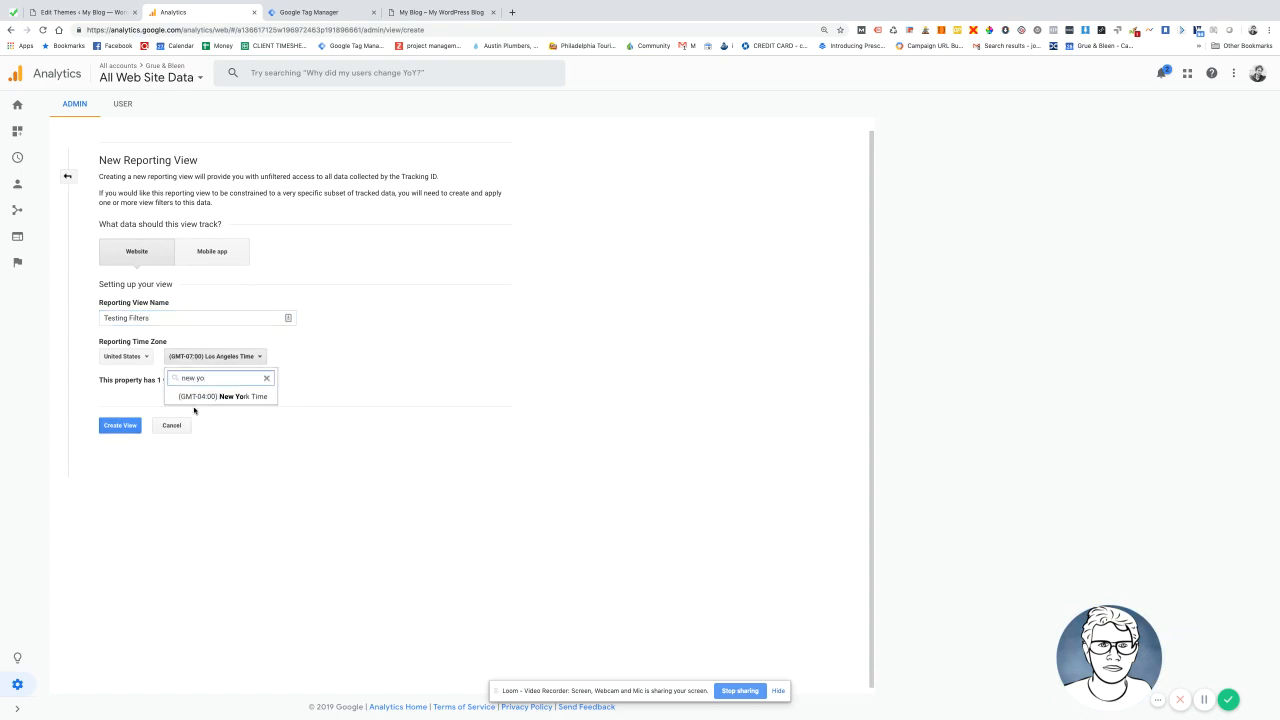
click(222, 392)
click(121, 426)
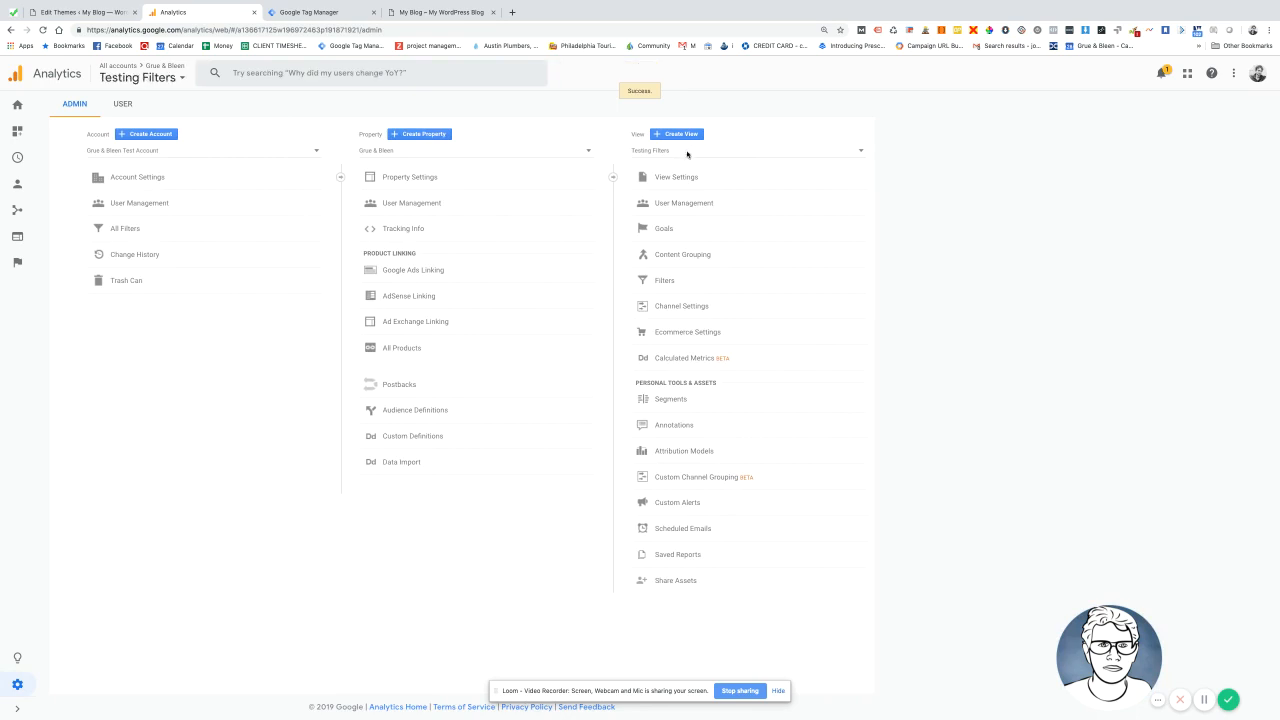
Step: Create a website reporting view named "Clean Data" with the (GMT-04:00) New York time zone
click(689, 153)
click(679, 133)
click(169, 322)
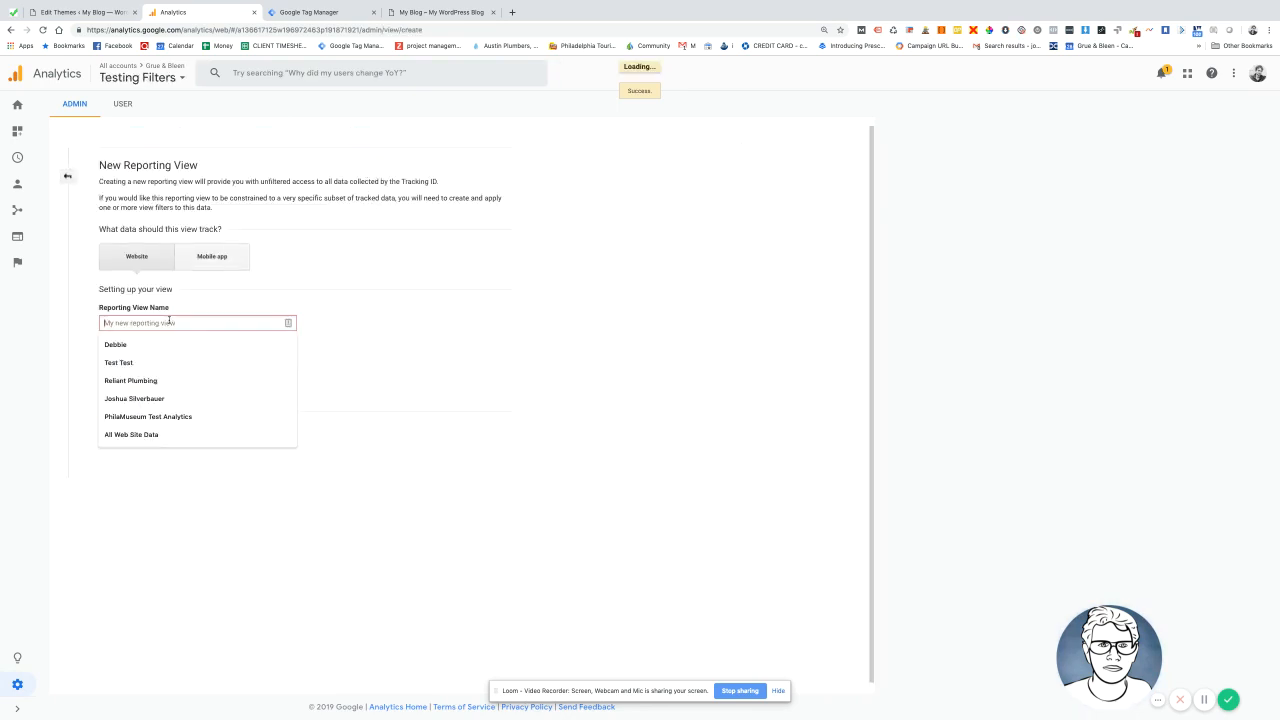
text(Clean Data)
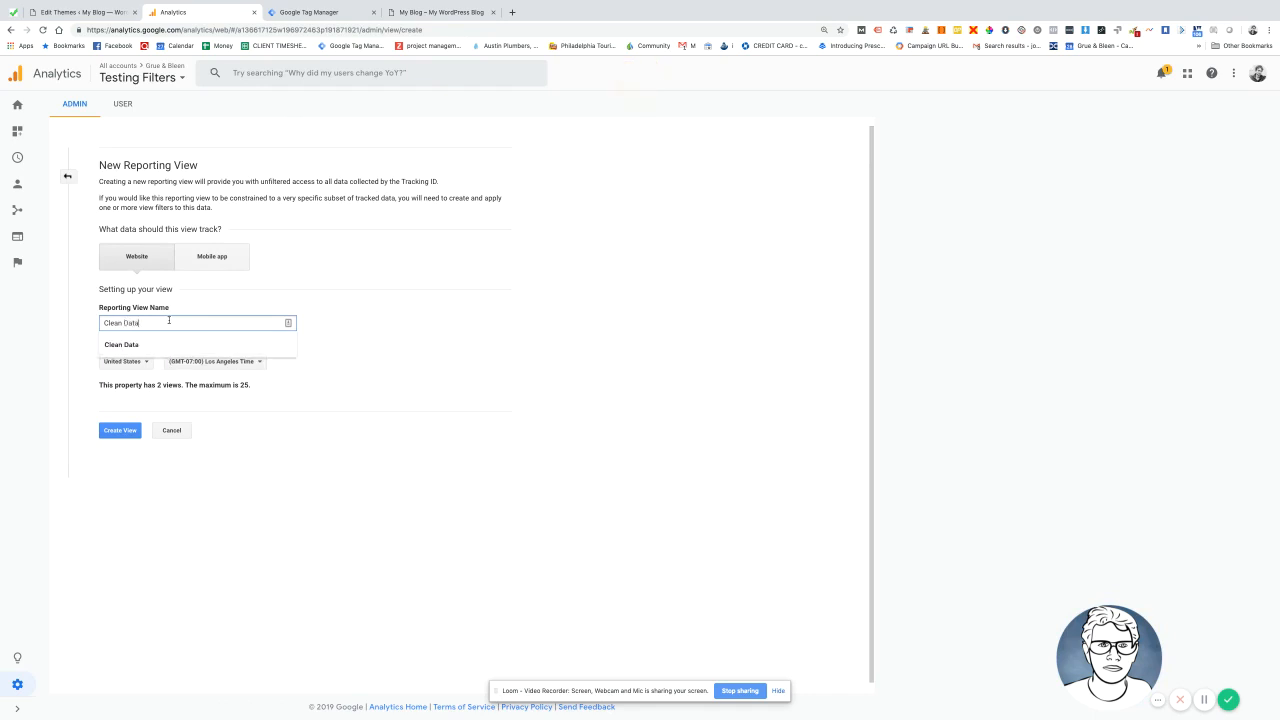
click(174, 344)
click(180, 362)
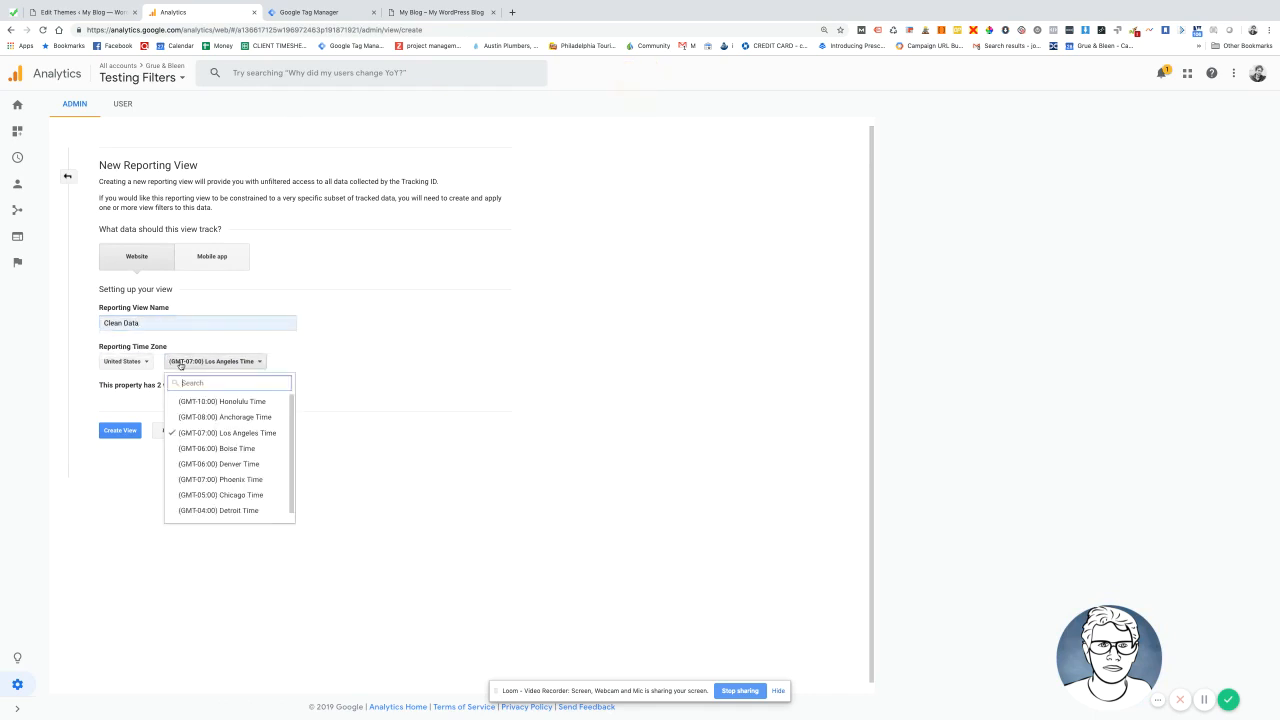
text(New)
click(200, 401)
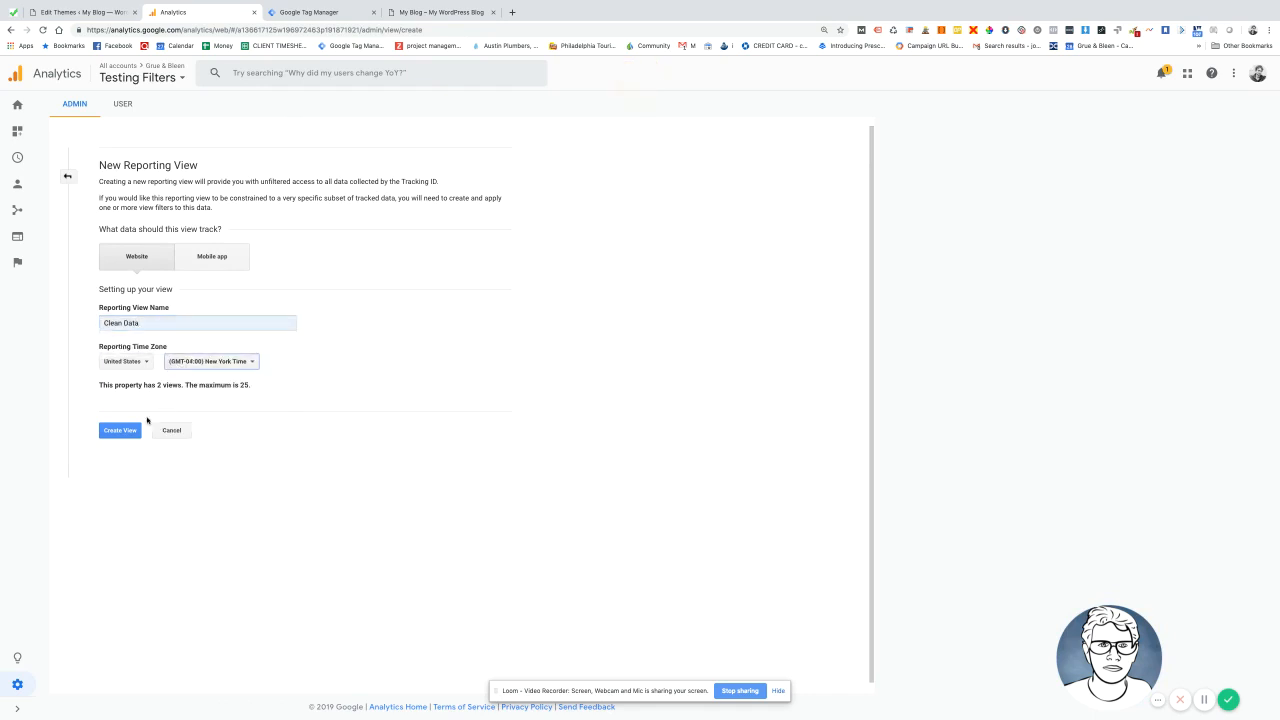
click(122, 430)
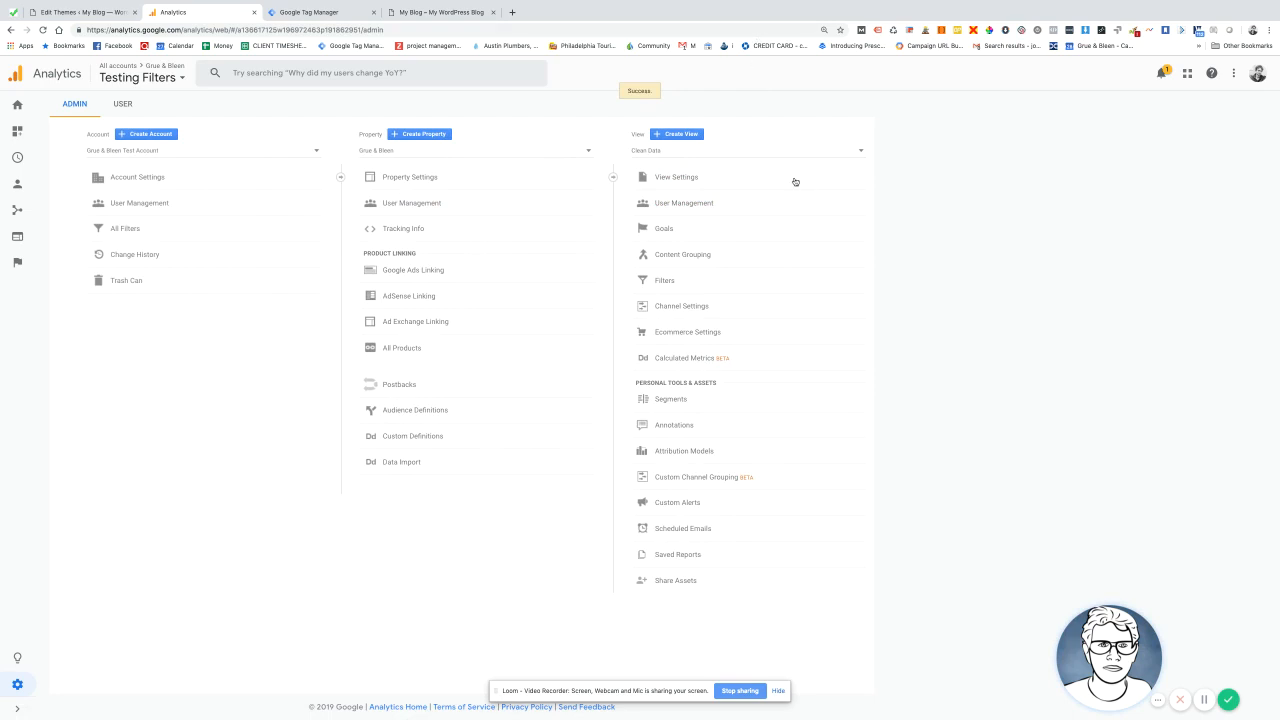
Step: Exclude all hits from known bots and spiders in the Clean Data view's settings and save them
click(770, 153)
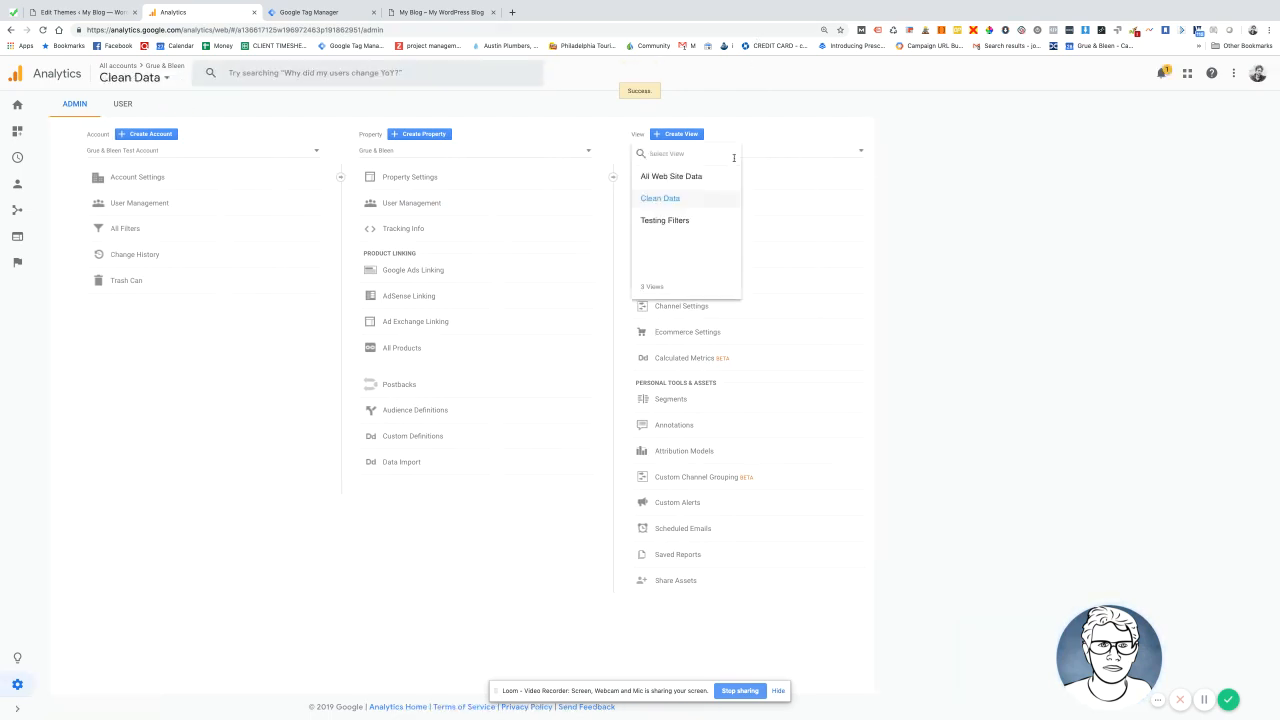
click(928, 248)
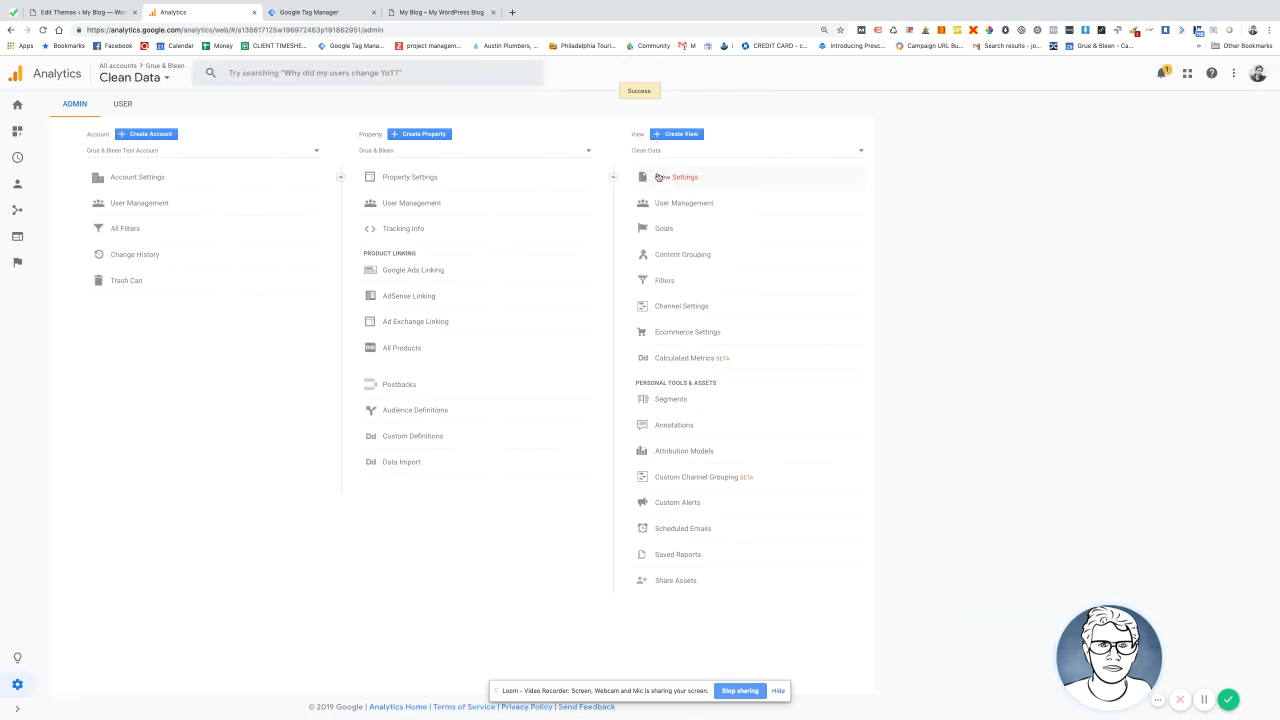
click(712, 183)
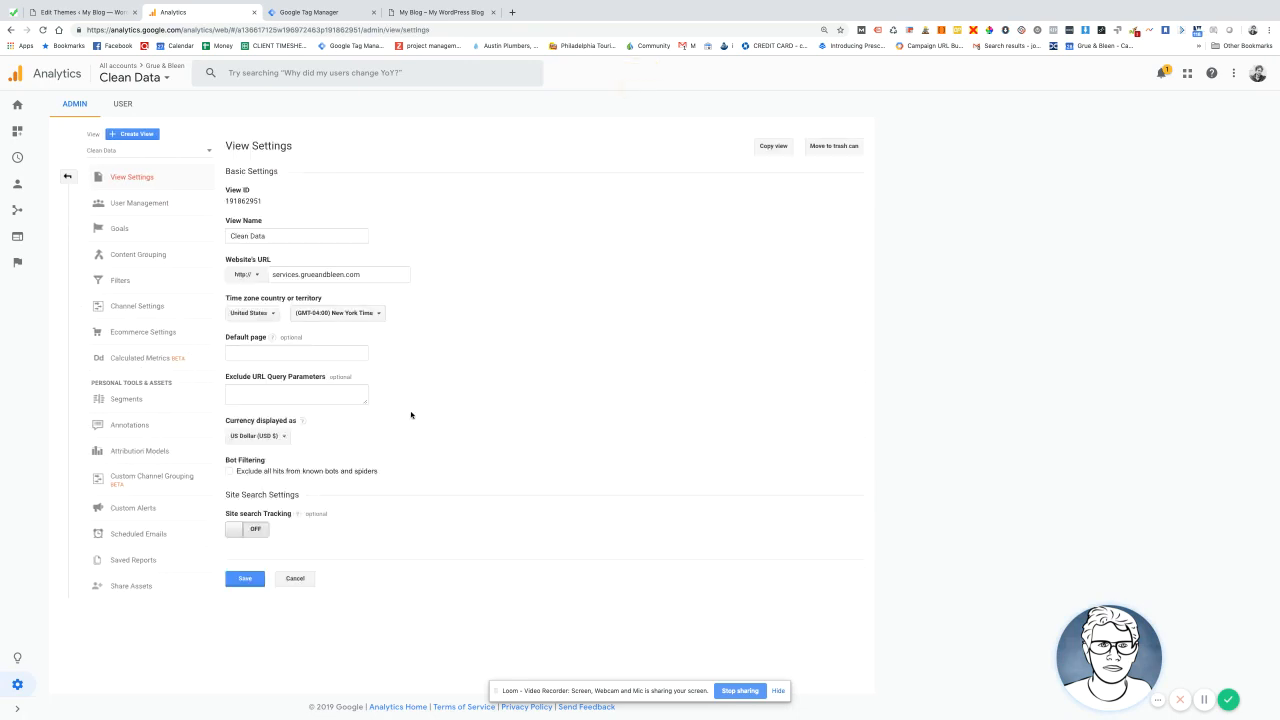
click(228, 471)
click(245, 577)
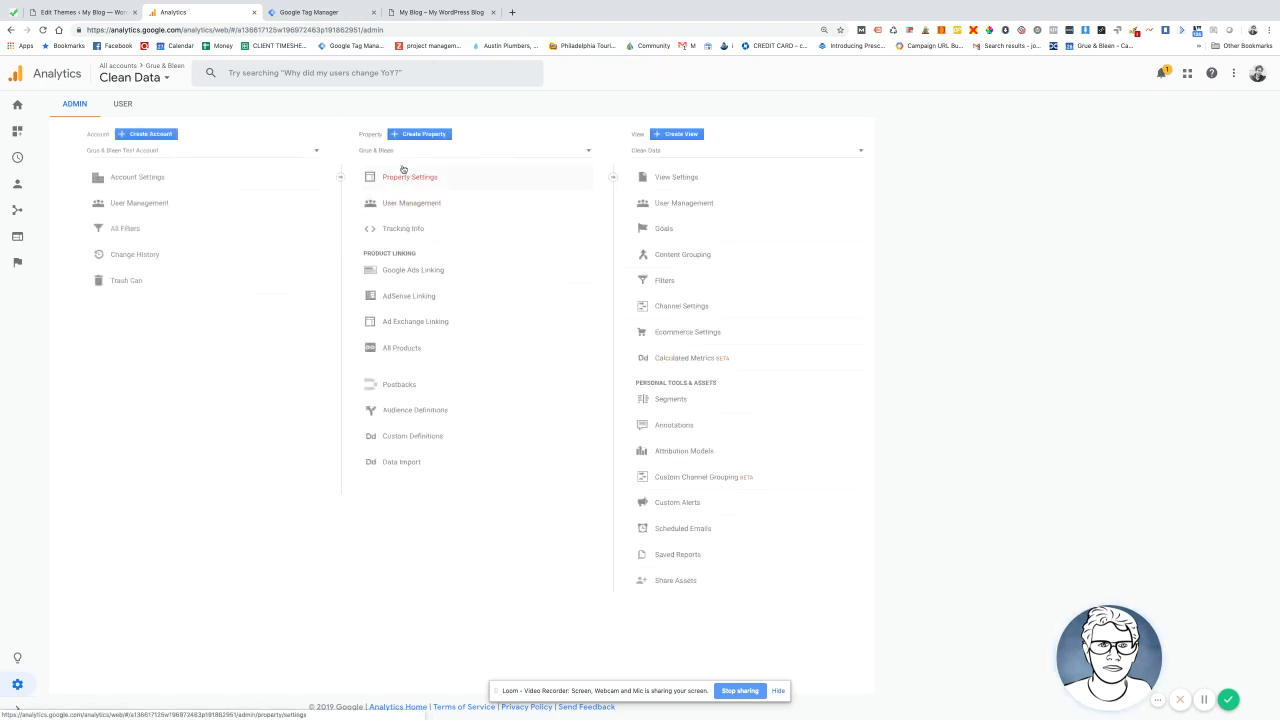
Step: Copy the tracking ID from the Grue & Bleen property's settings
click(469, 176)
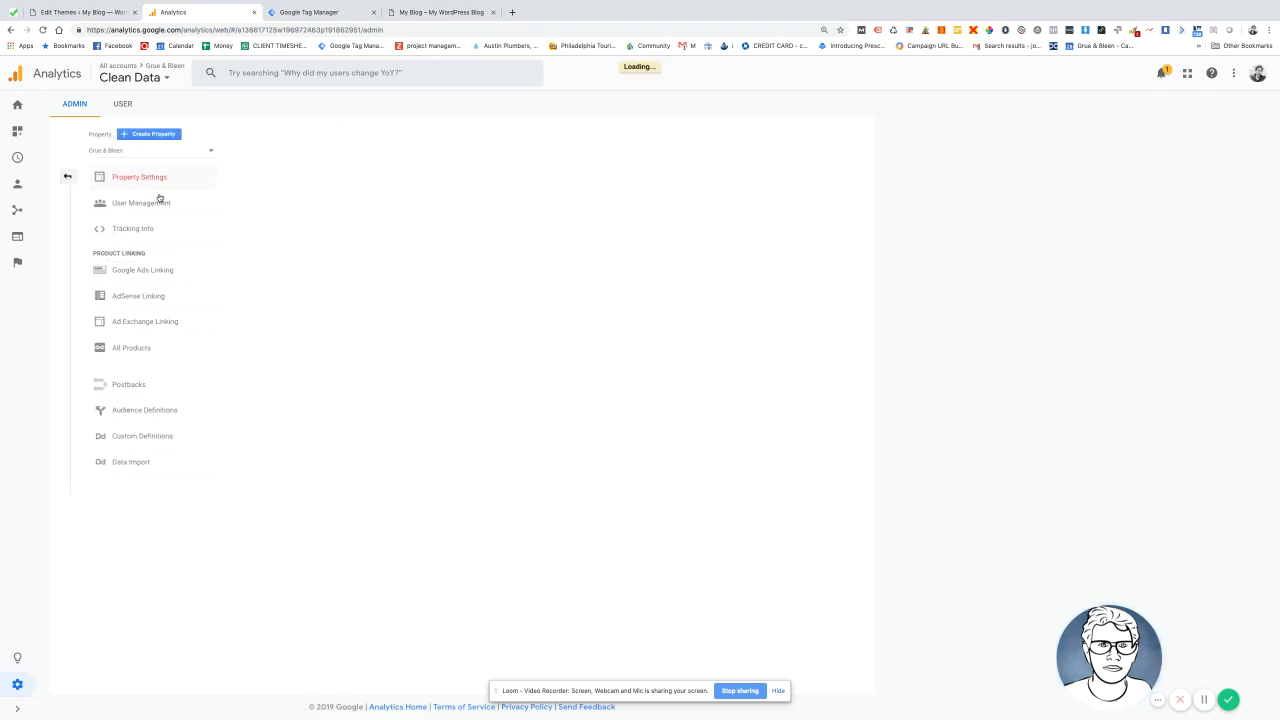
drag(281, 201, 228, 202)
key(super+c)
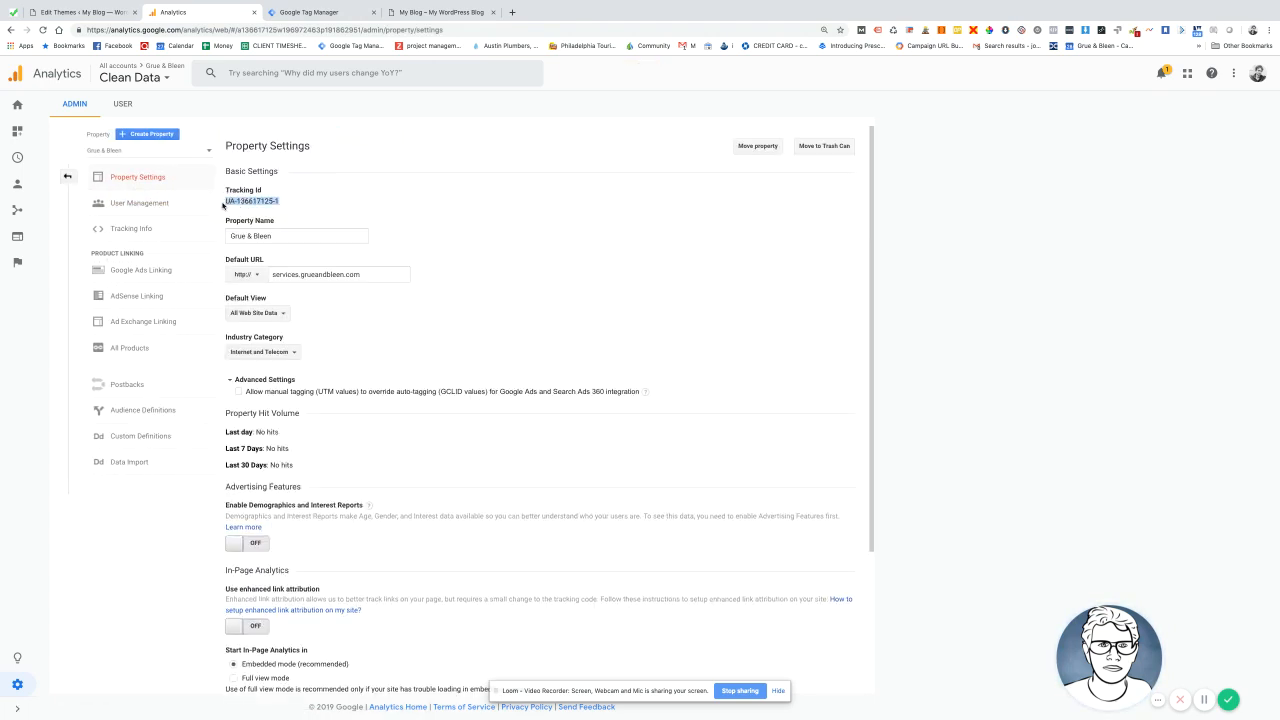
Step: Switch to Google Tag Manager and start a new tag of type Google Analytics - Universal Analytics in the default workspace
click(332, 9)
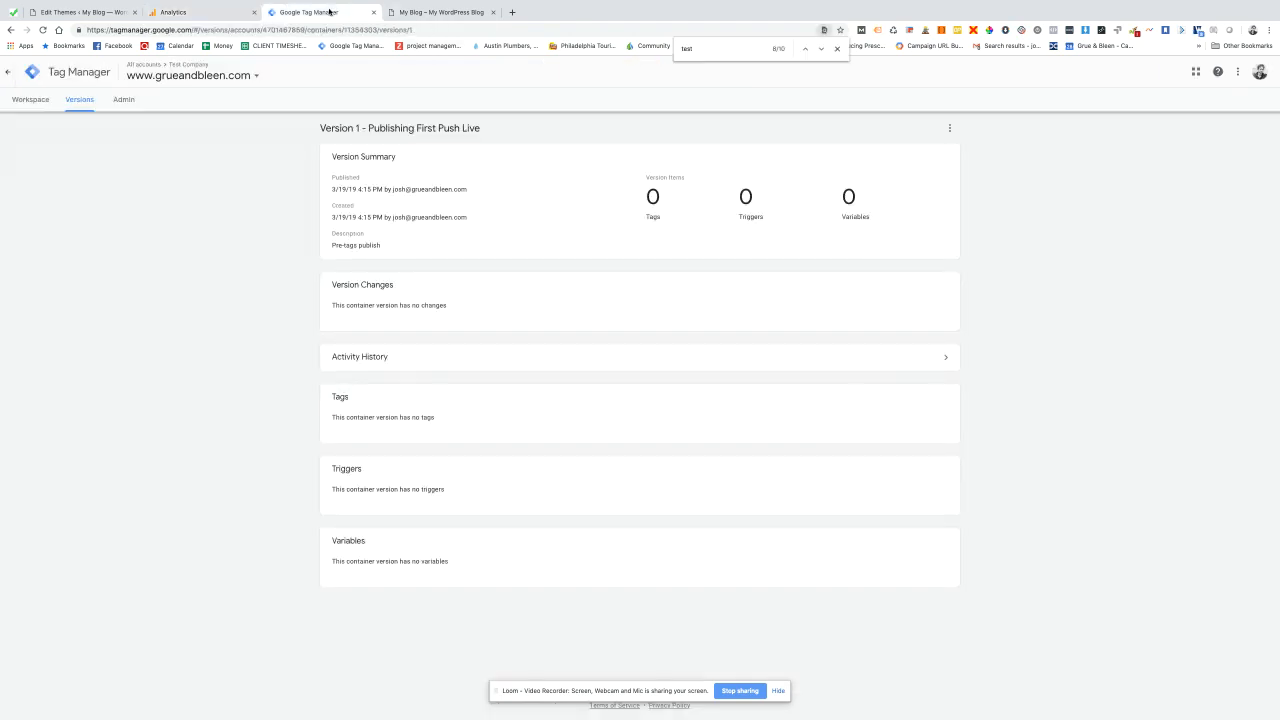
click(40, 100)
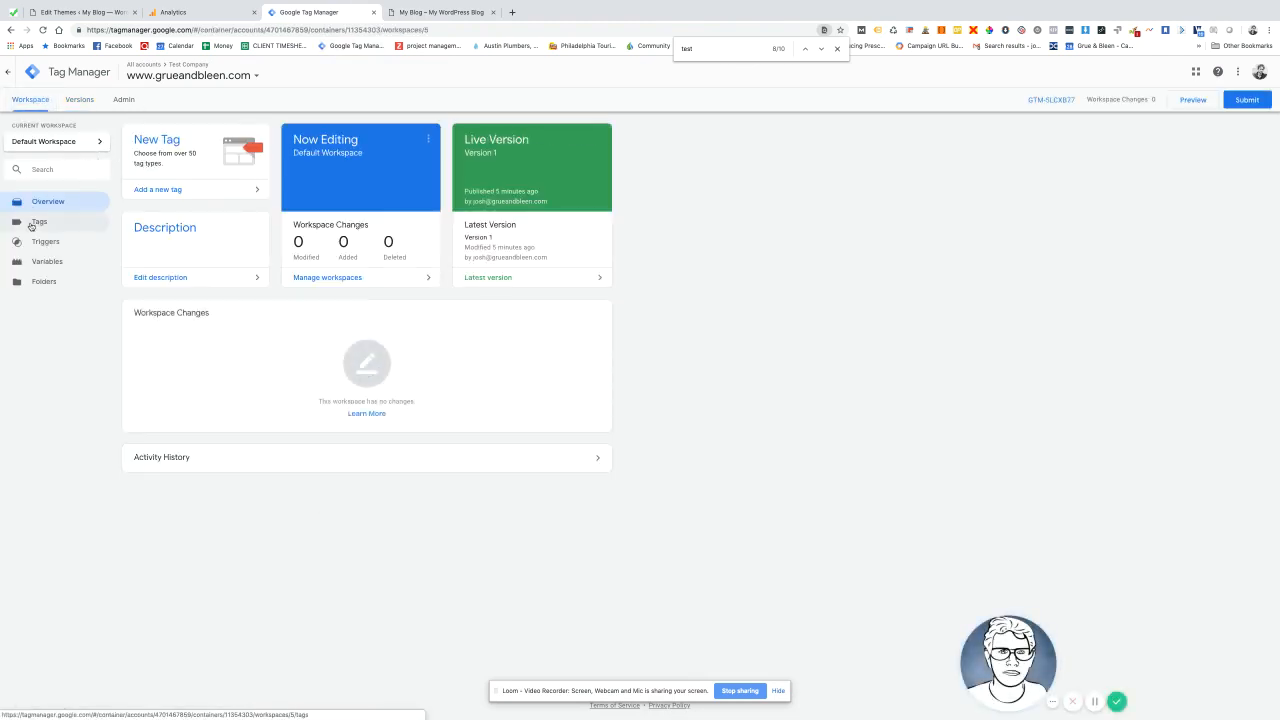
click(42, 221)
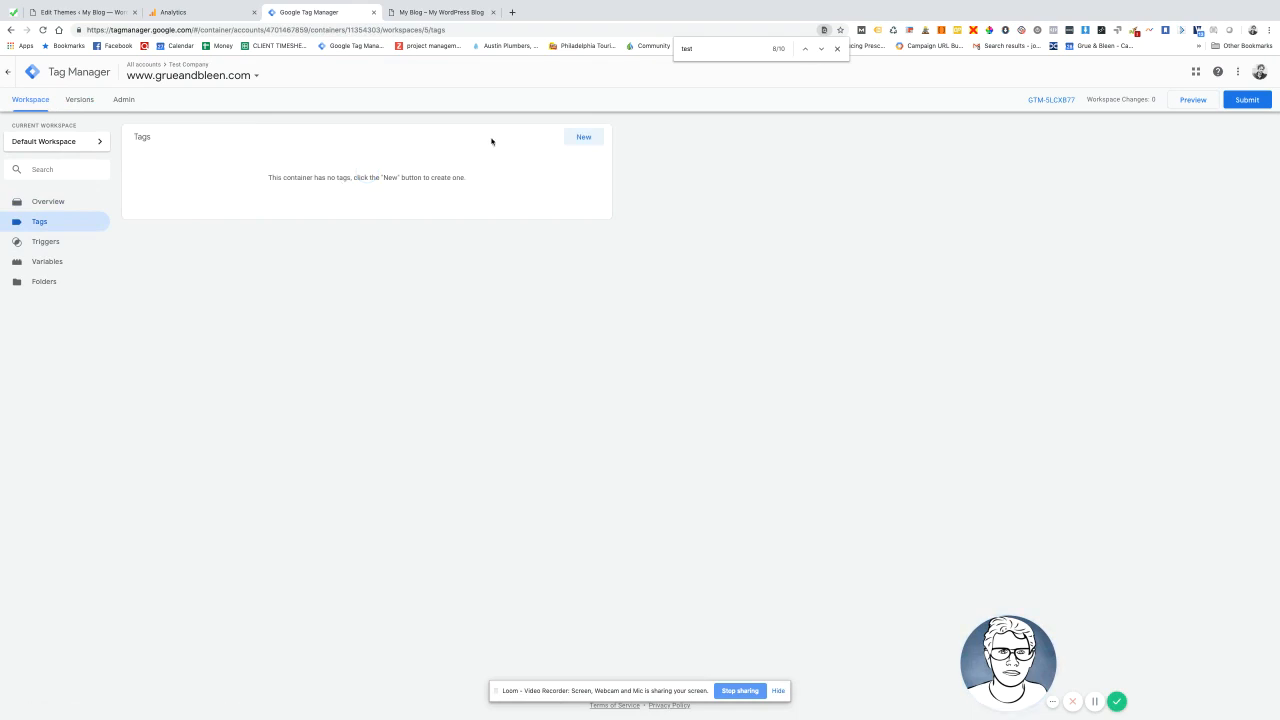
click(588, 136)
click(808, 173)
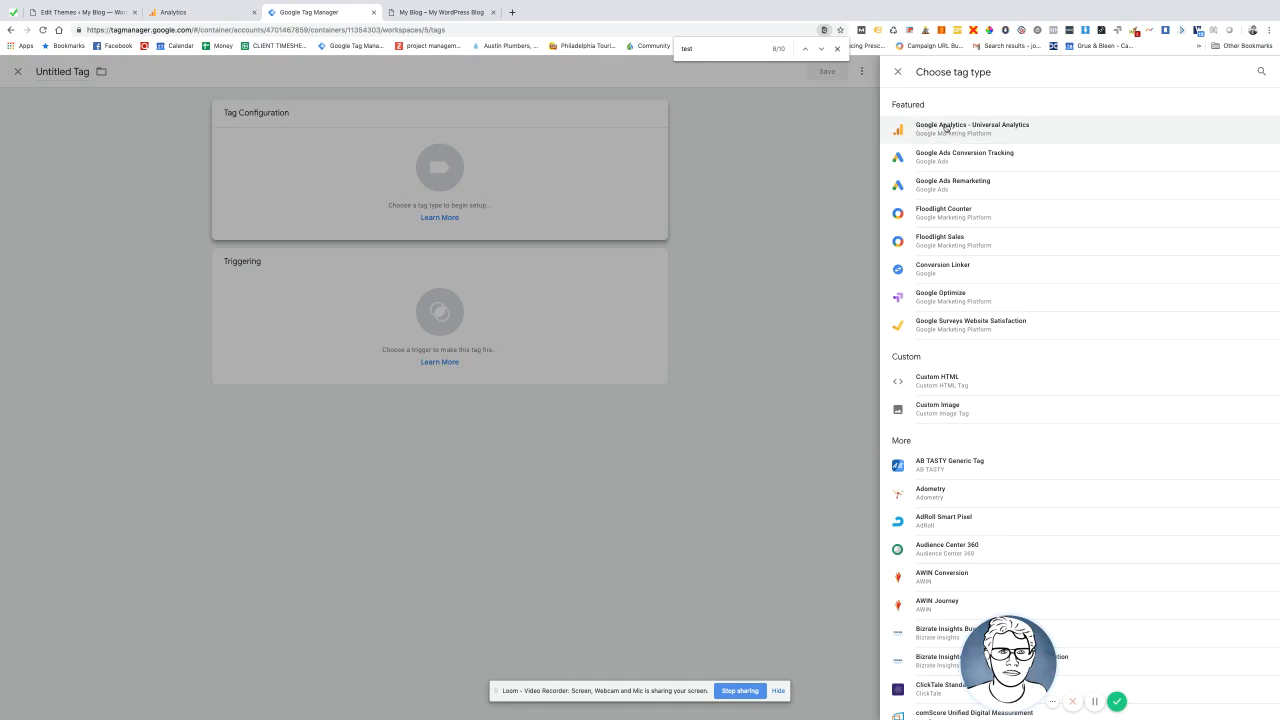
click(926, 127)
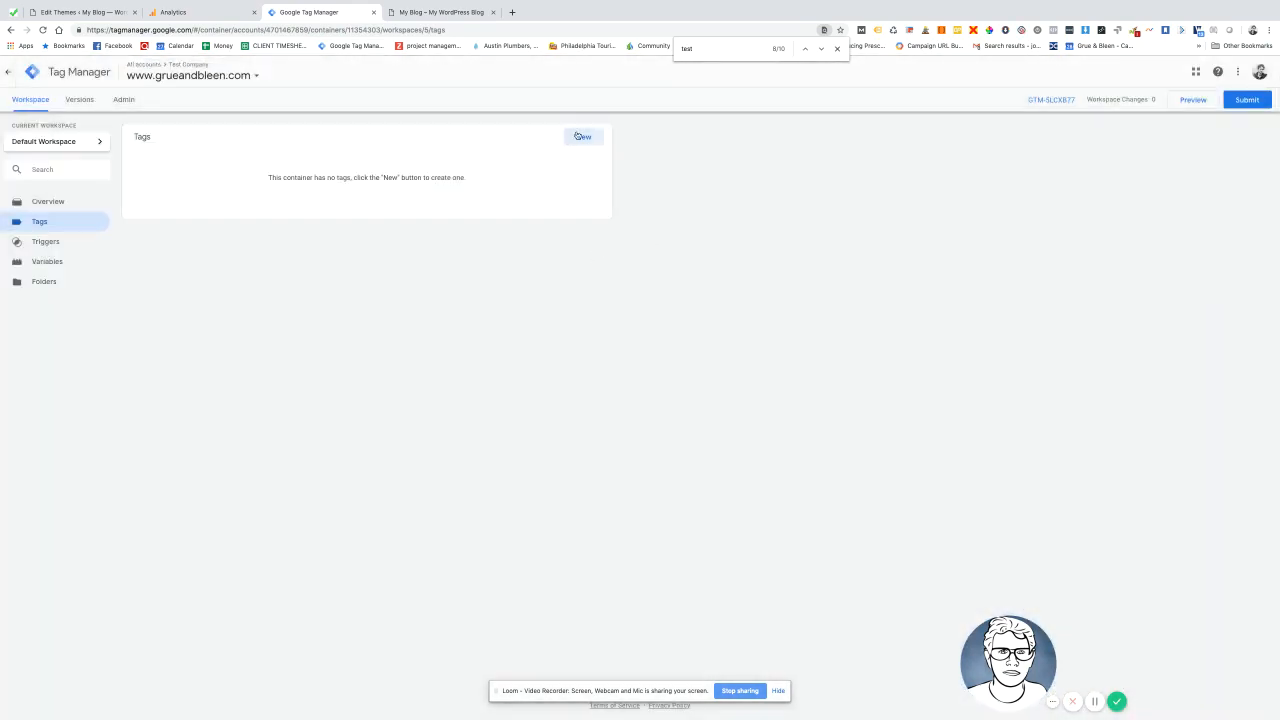
click(580, 136)
click(943, 163)
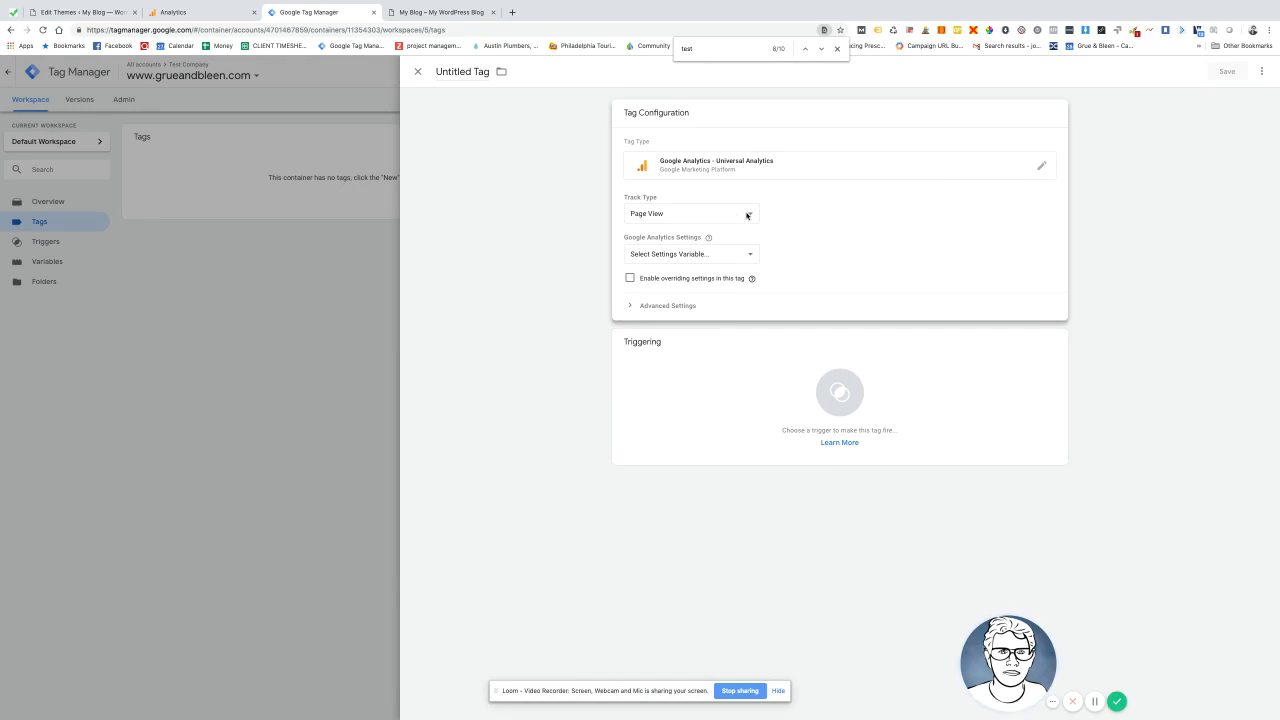
Step: Add a Google Analytics Settings variable named "Google Analytics Main Tracking Settings" to the tag, using the copied tracking ID
click(713, 257)
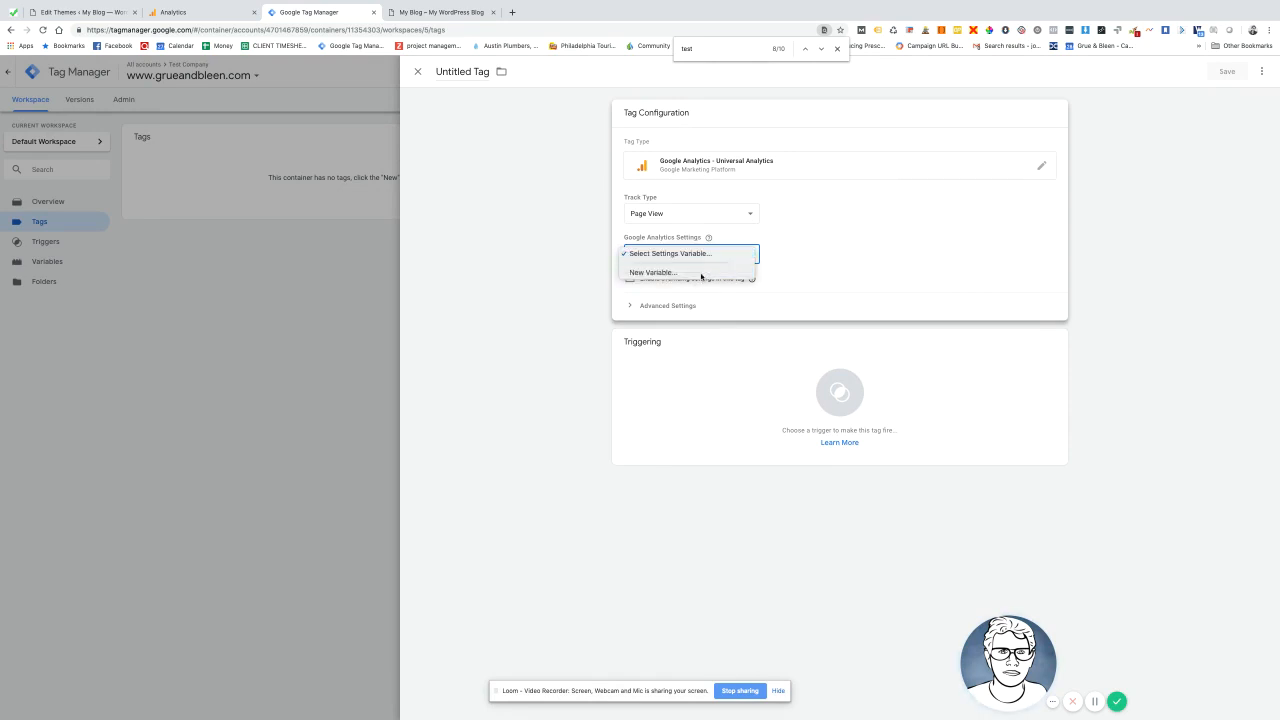
click(802, 273)
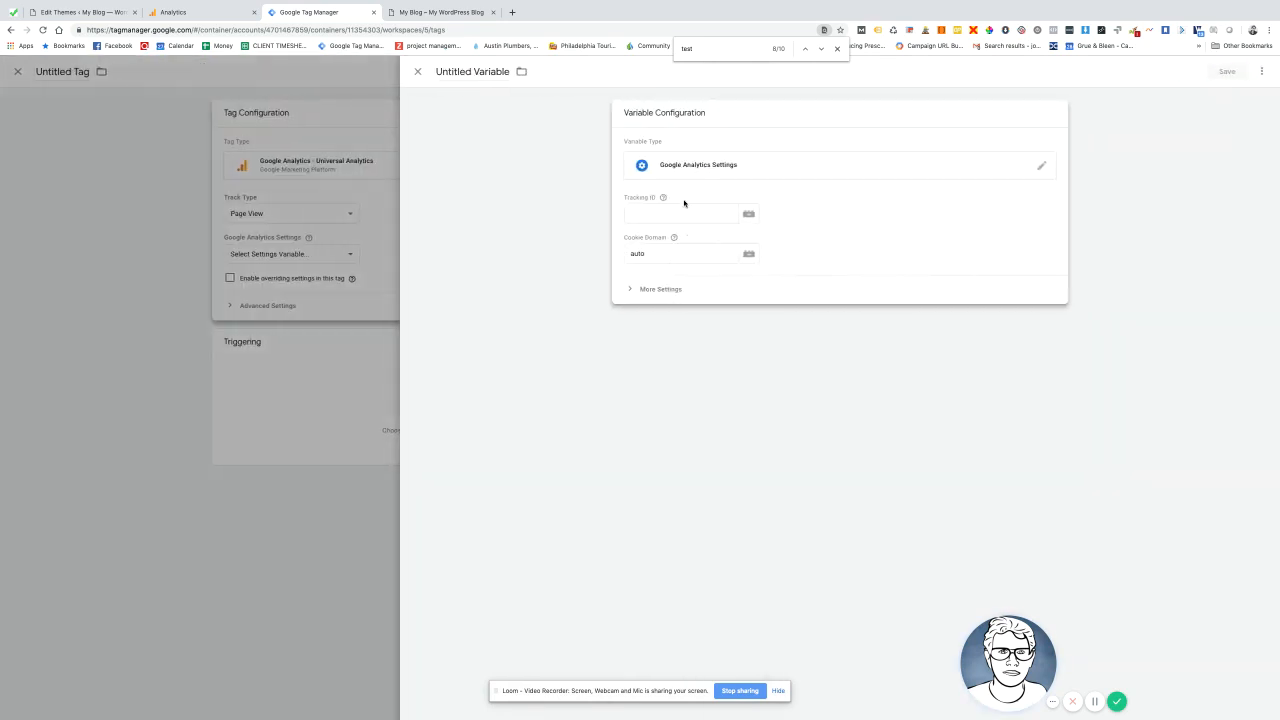
click(679, 214)
click(638, 214)
click(650, 212)
key(super+v)
click(474, 70)
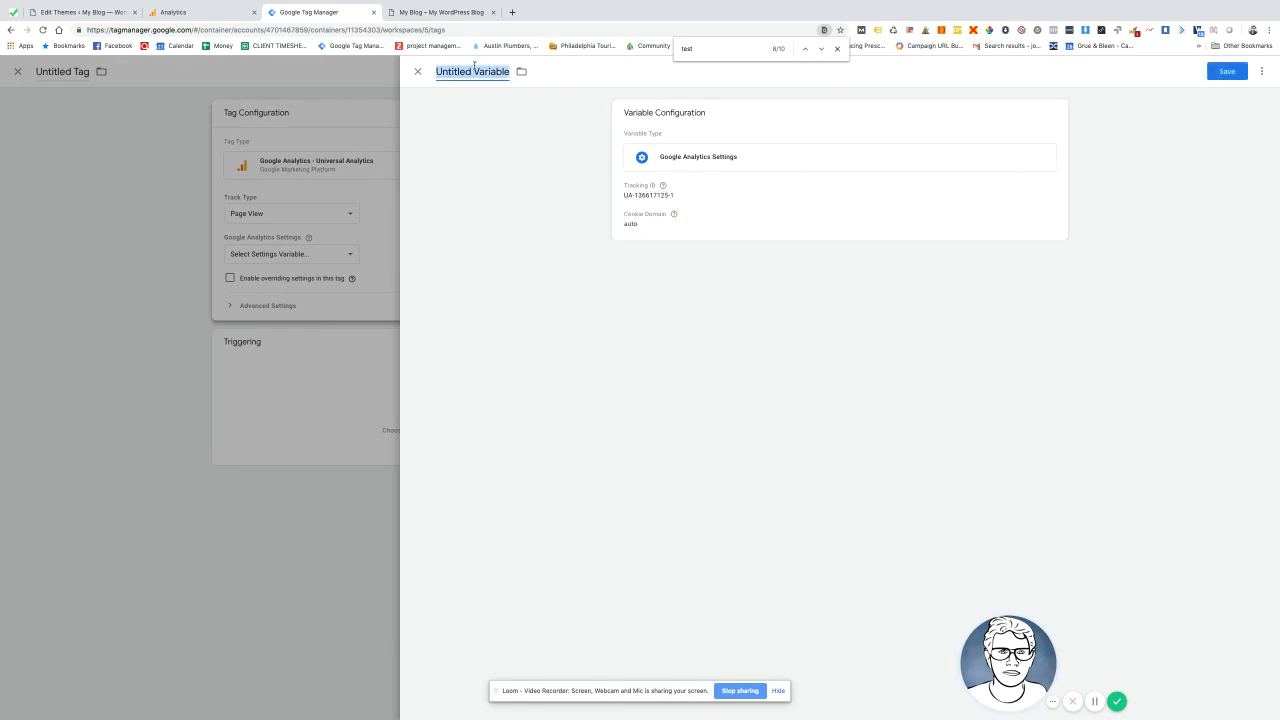
text(Goog)
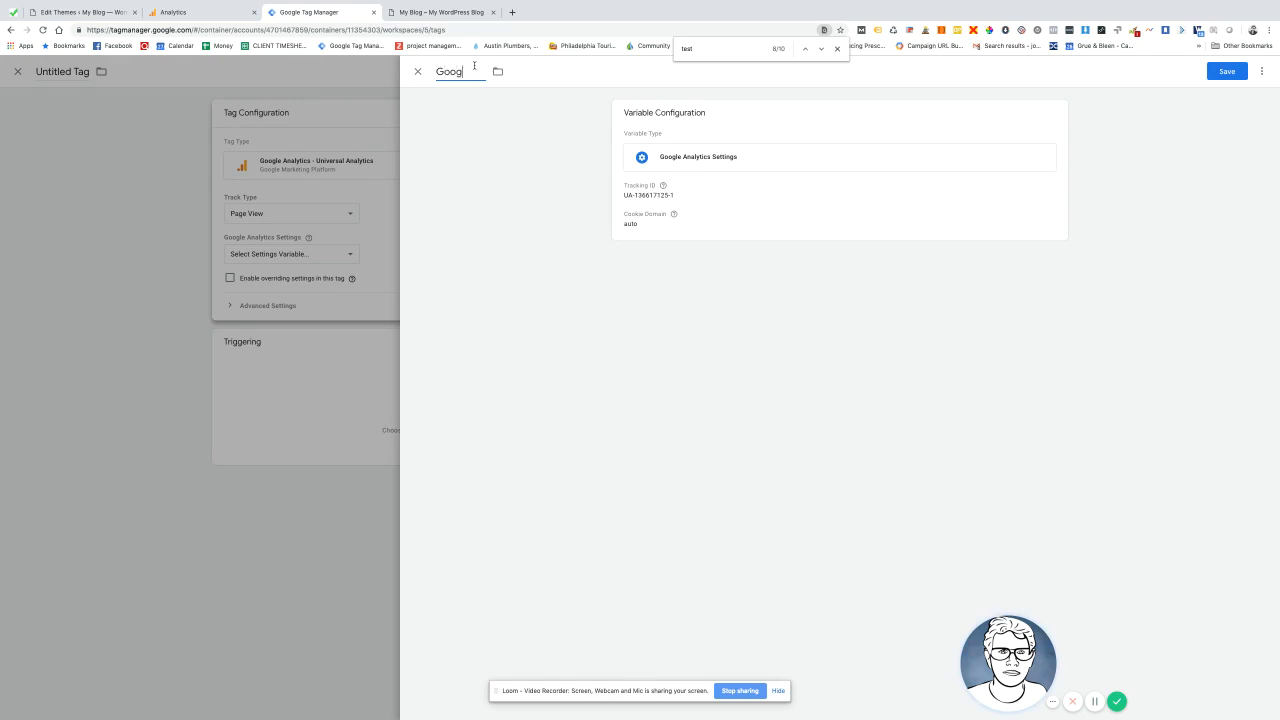
text(le Analytics Main Tracking)
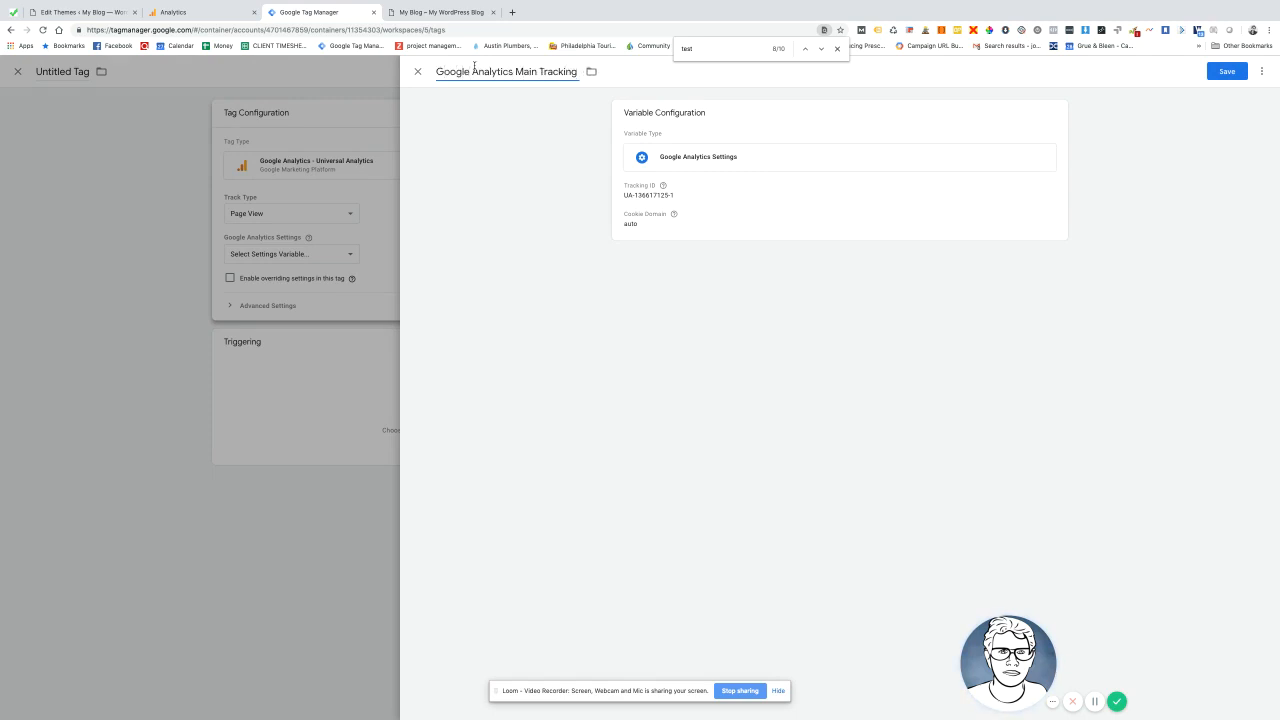
text( Settings)
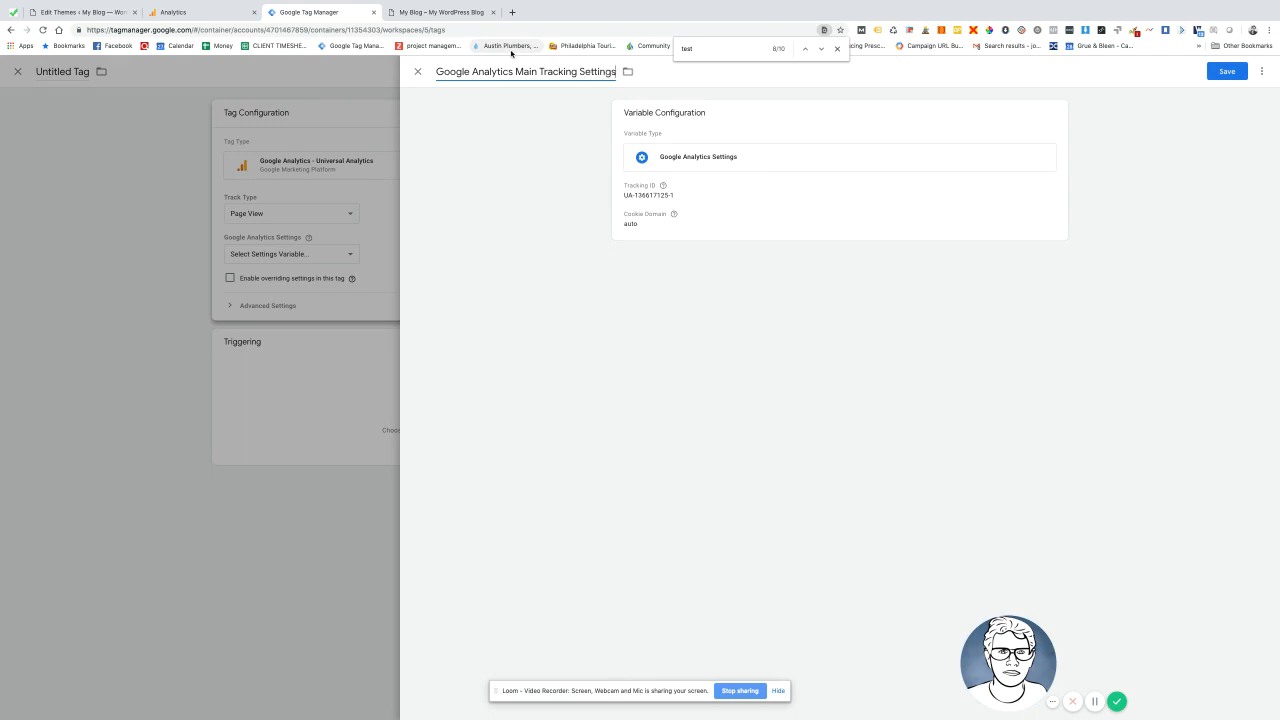
Step: Enable Display Advertising Features in the settings variable's advertising options and save the variable
click(674, 214)
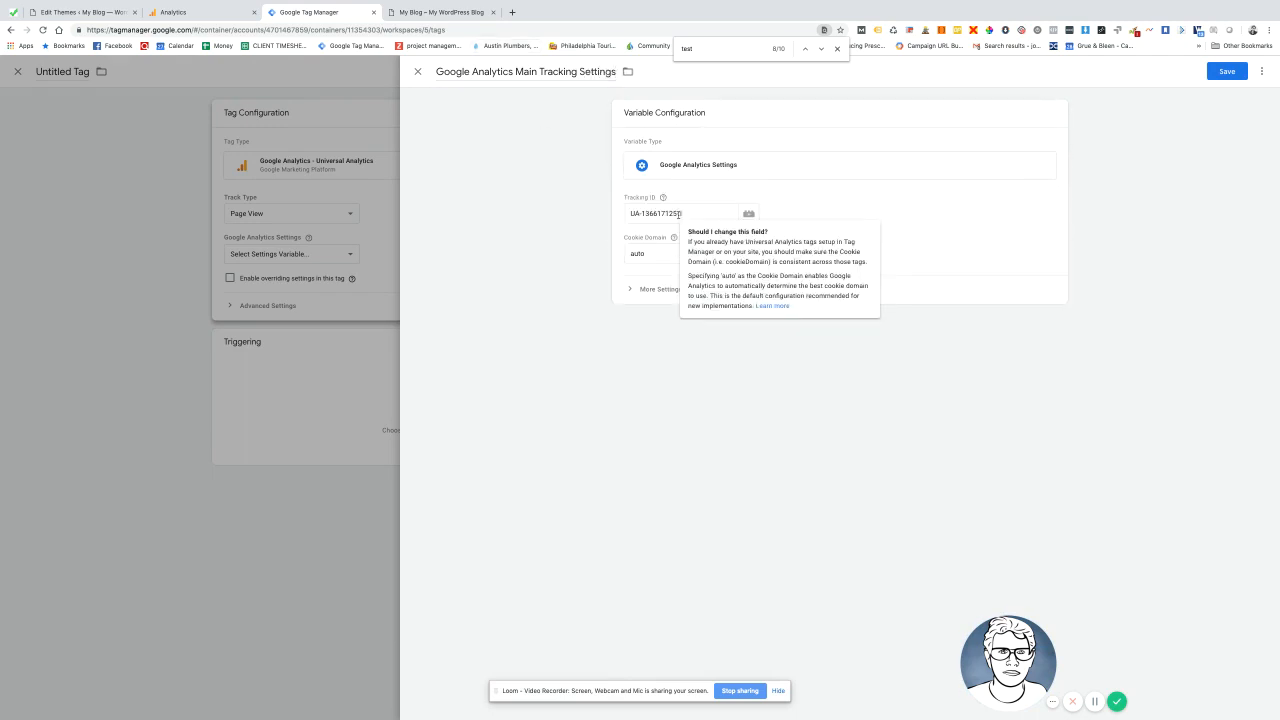
click(647, 288)
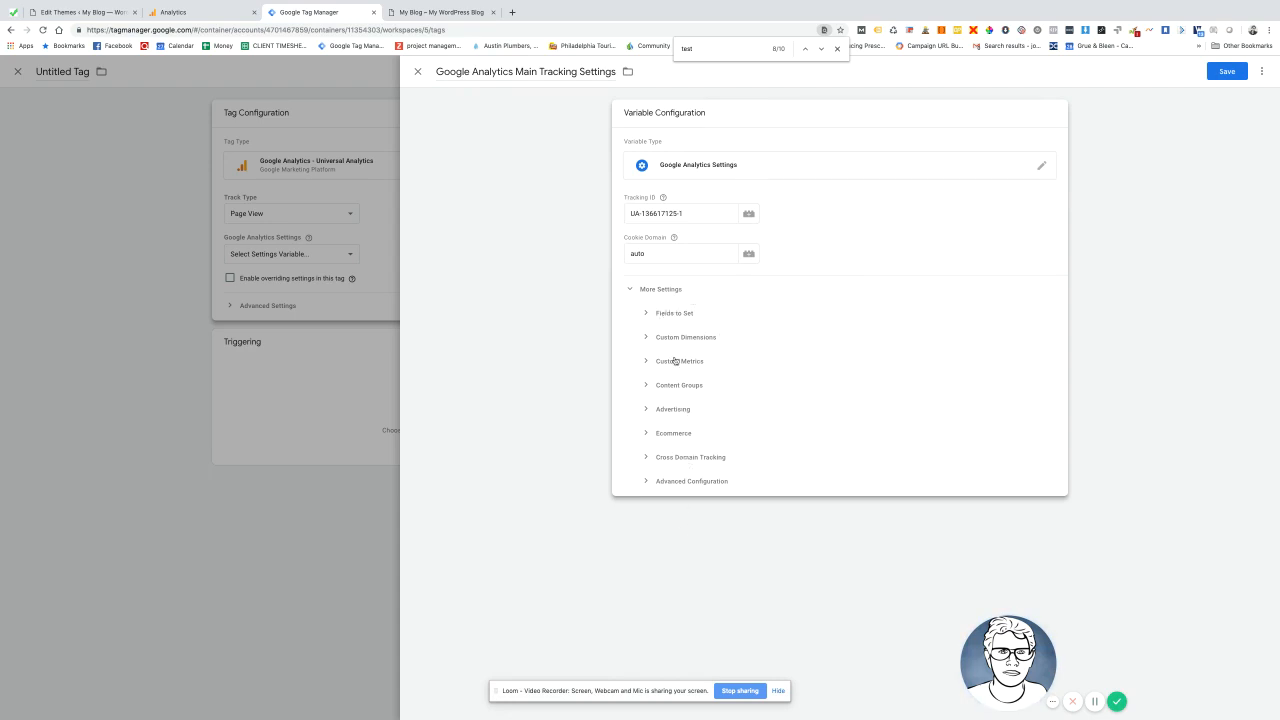
click(673, 408)
click(664, 427)
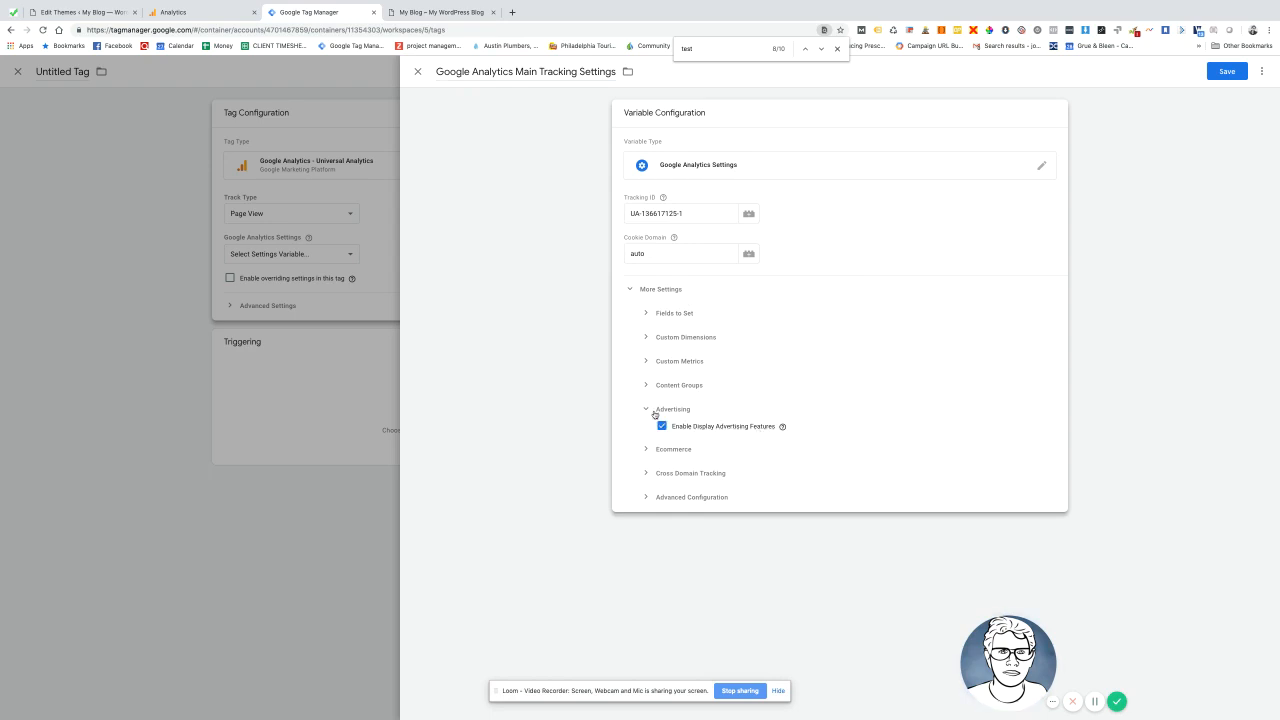
click(1226, 73)
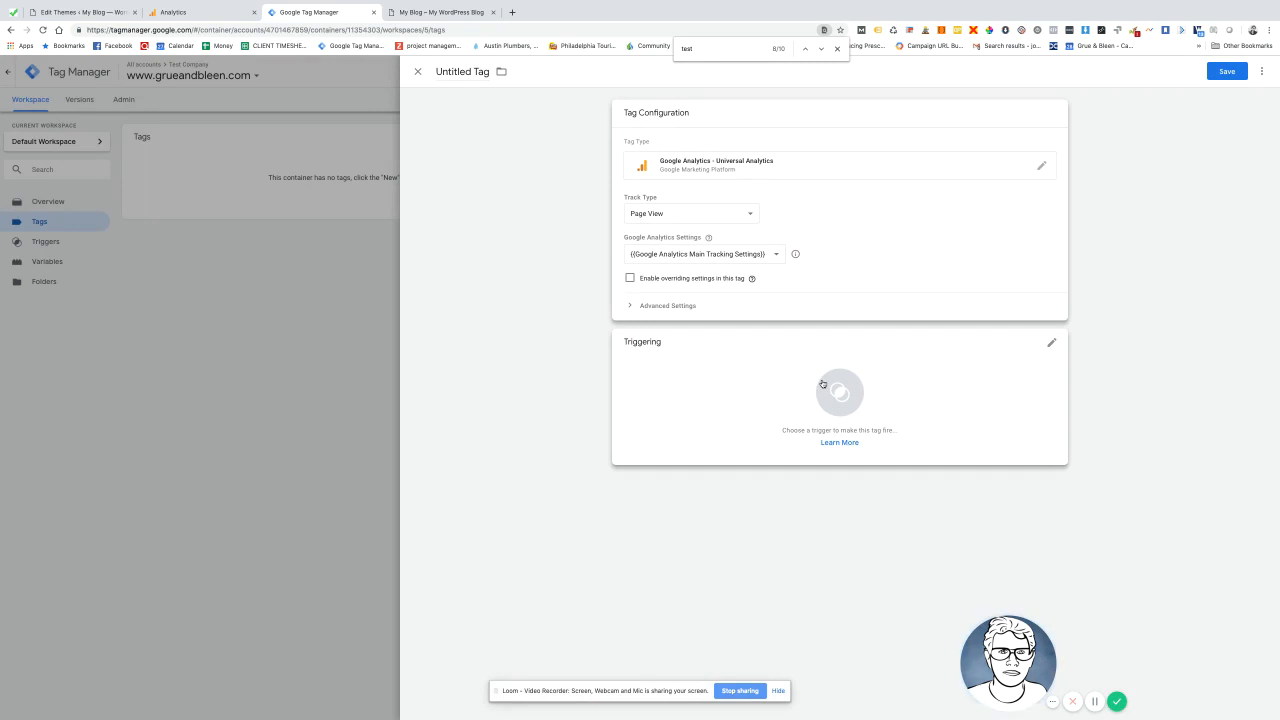
Step: Set the tag to fire on All Pages and save it as "Google Analytics Main Tag"
click(822, 384)
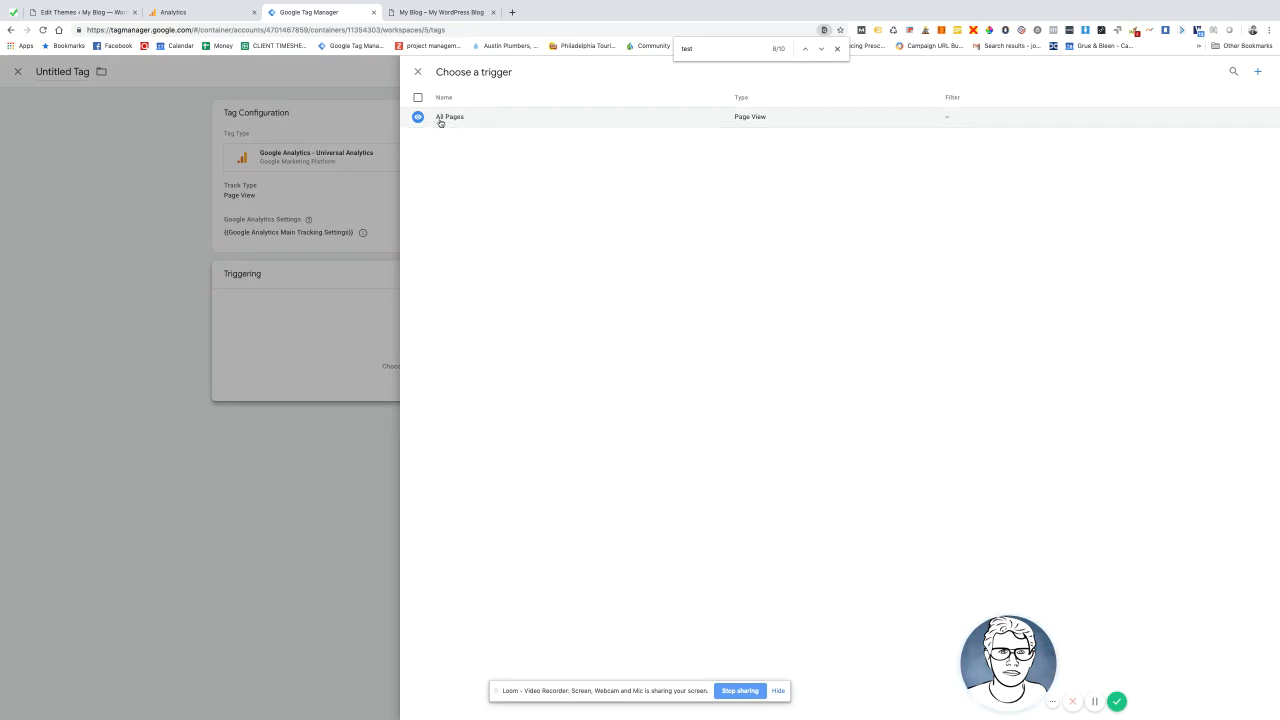
click(474, 118)
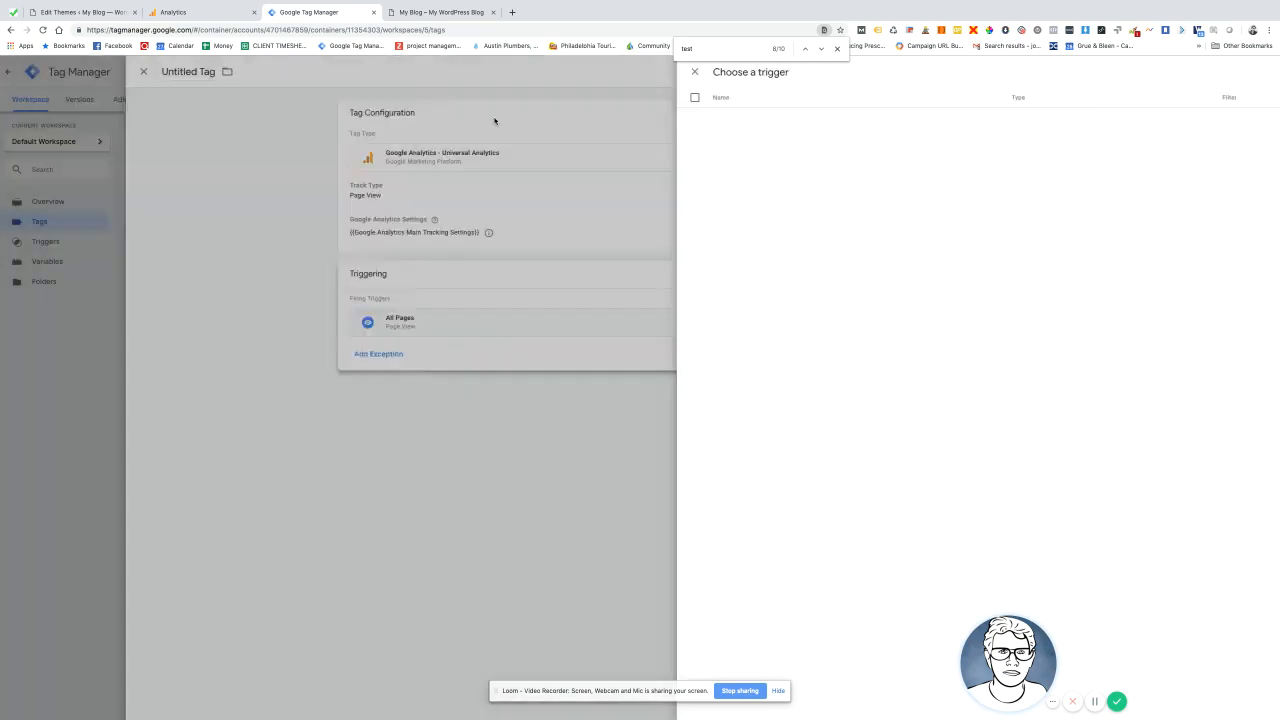
click(478, 71)
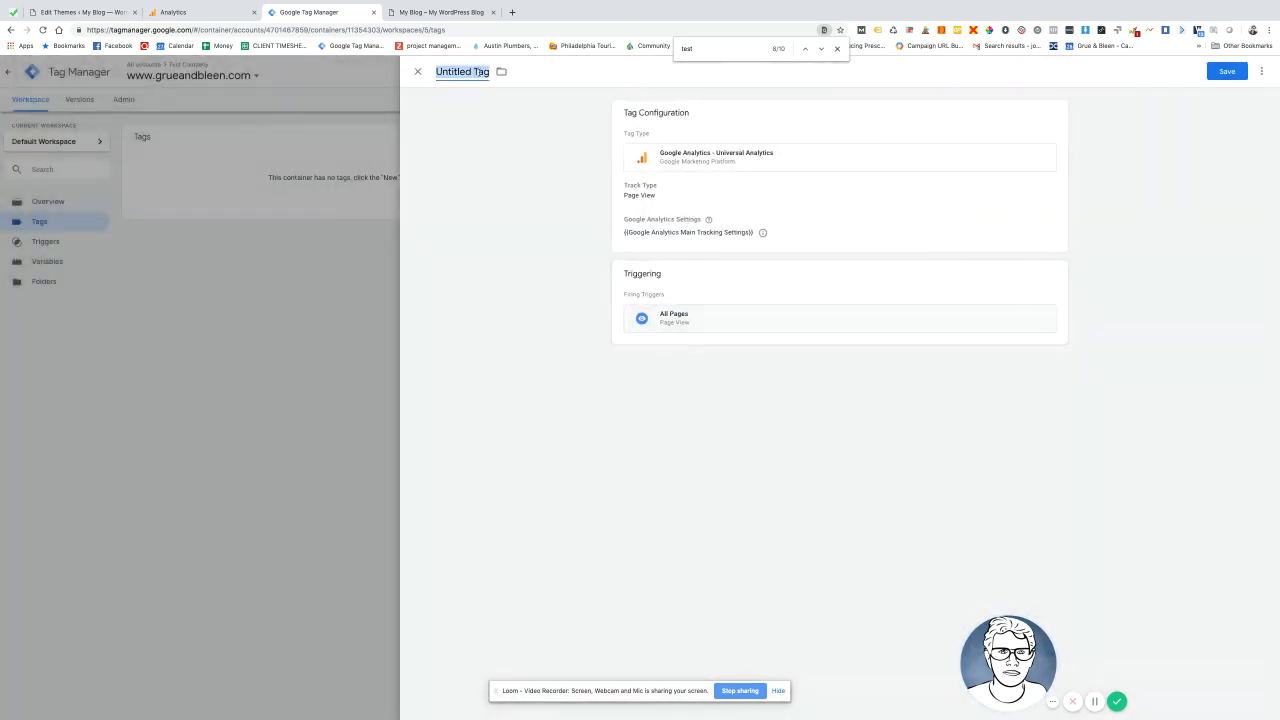
text(Google Analytics mai)
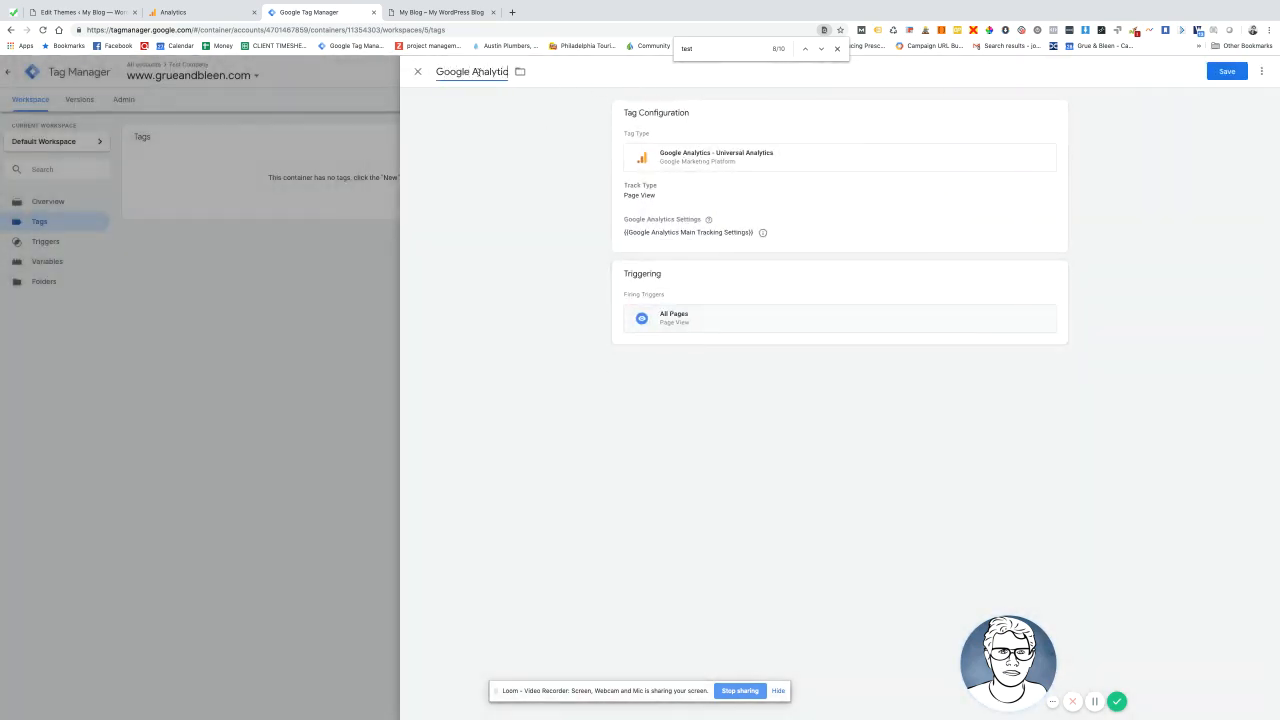
key(BackSpace)
key(BackSpace)
key(BackSpace)
text(Main Tag)
click(1225, 71)
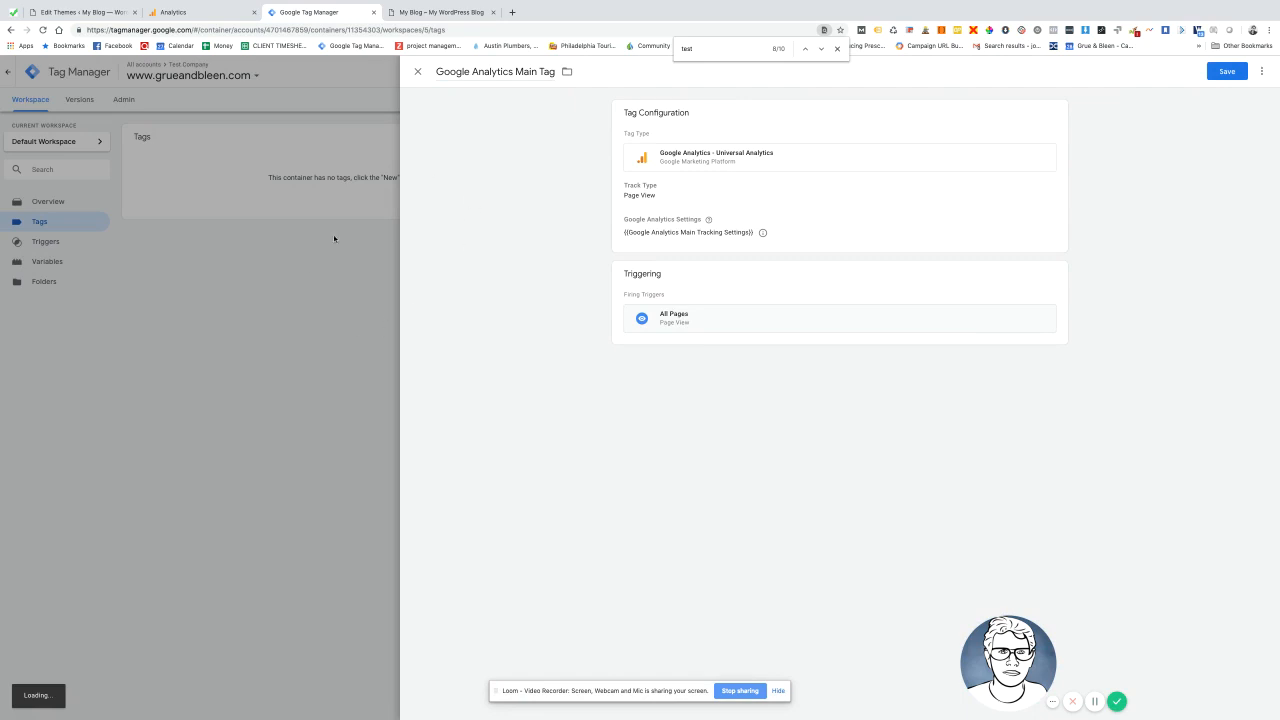
click(1225, 73)
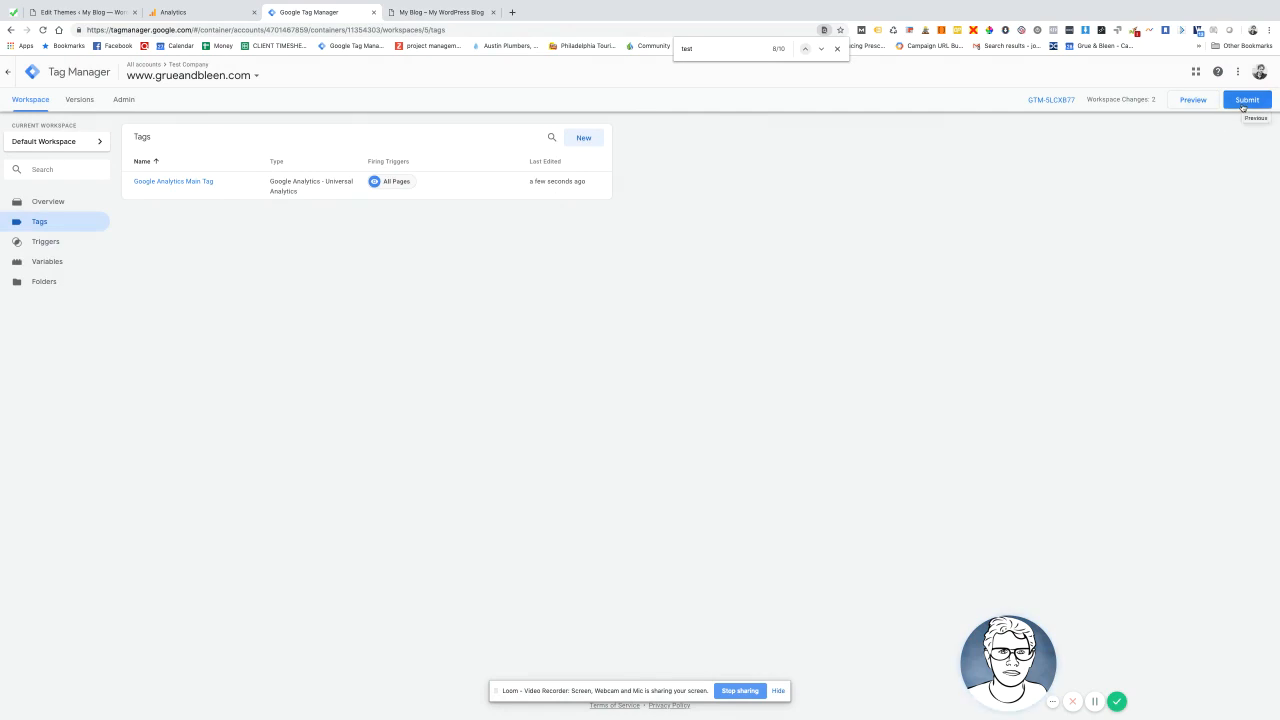
Step: Review the pending workspace changes in the submission form and close it without publishing
click(1244, 103)
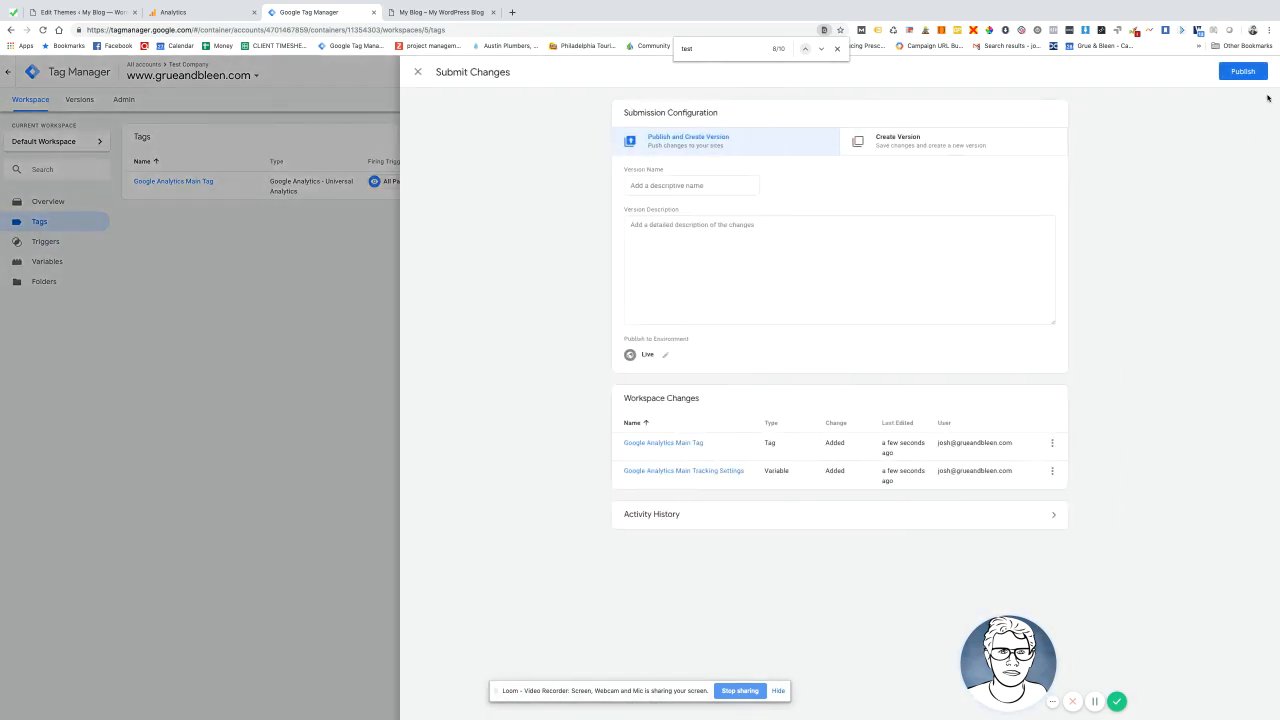
click(419, 73)
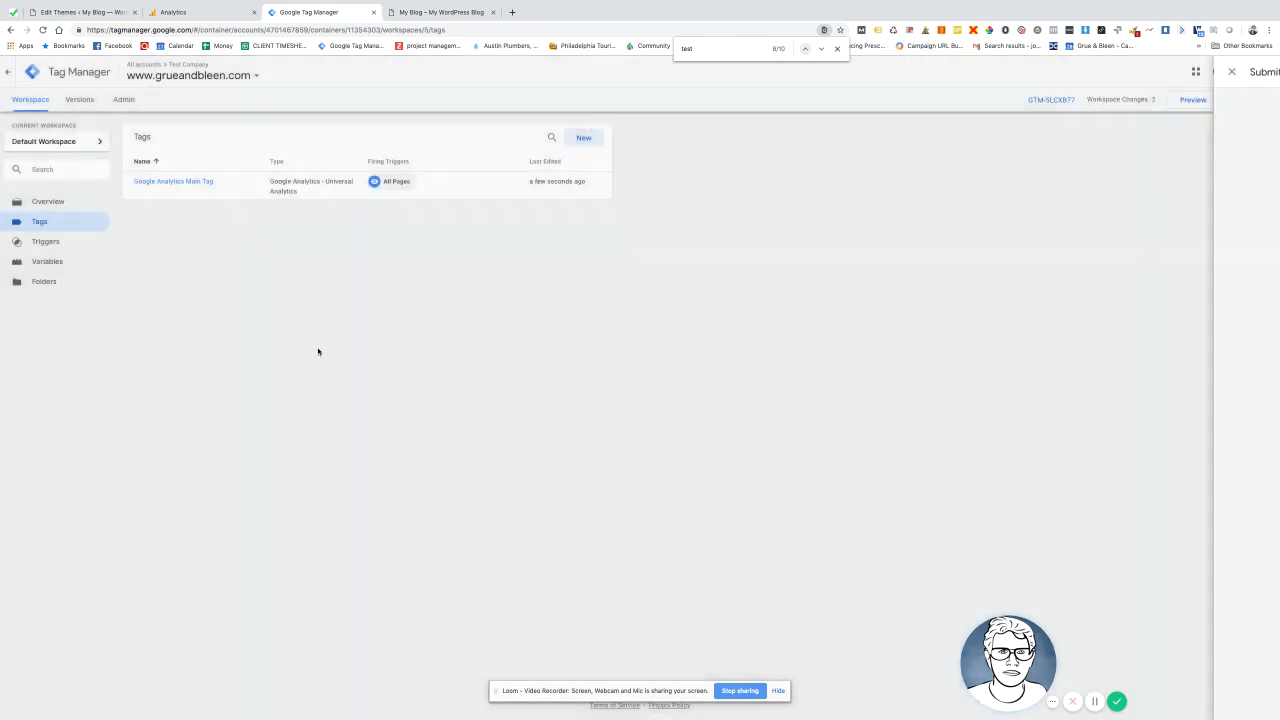
Step: Start preview mode for the default workspace and reload the My Blog site to load the debug pane
click(837, 49)
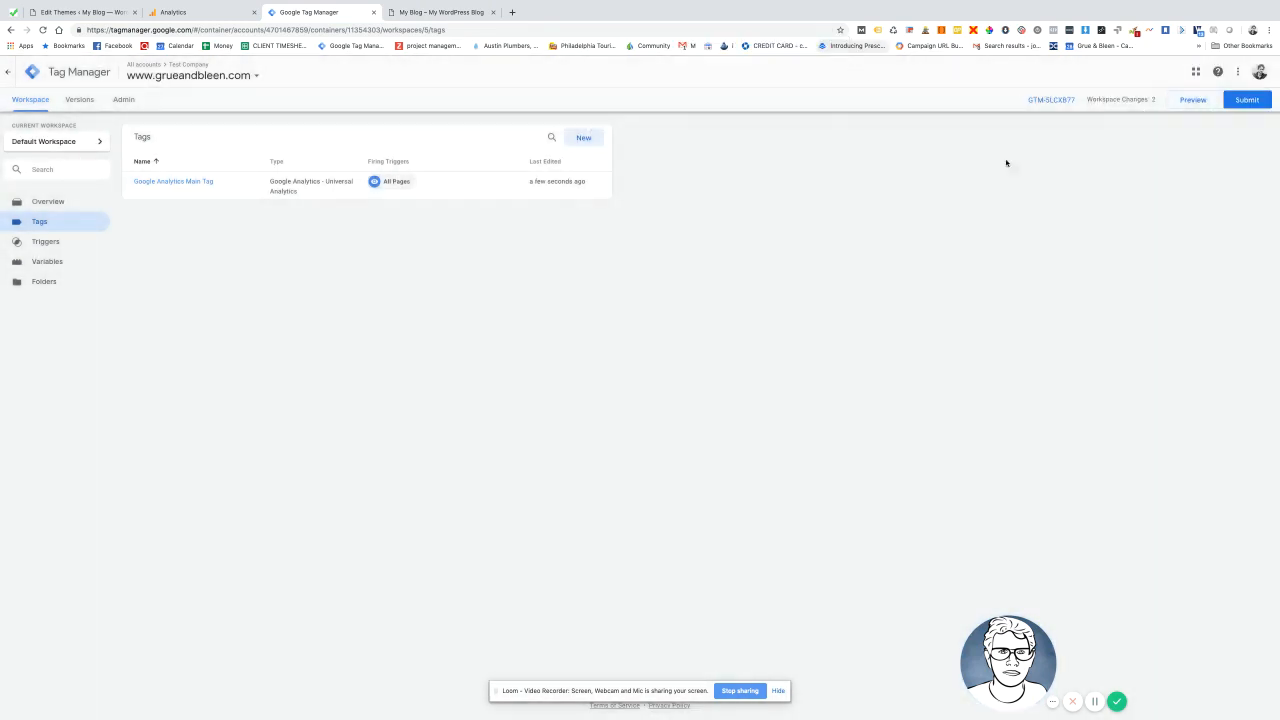
click(1184, 103)
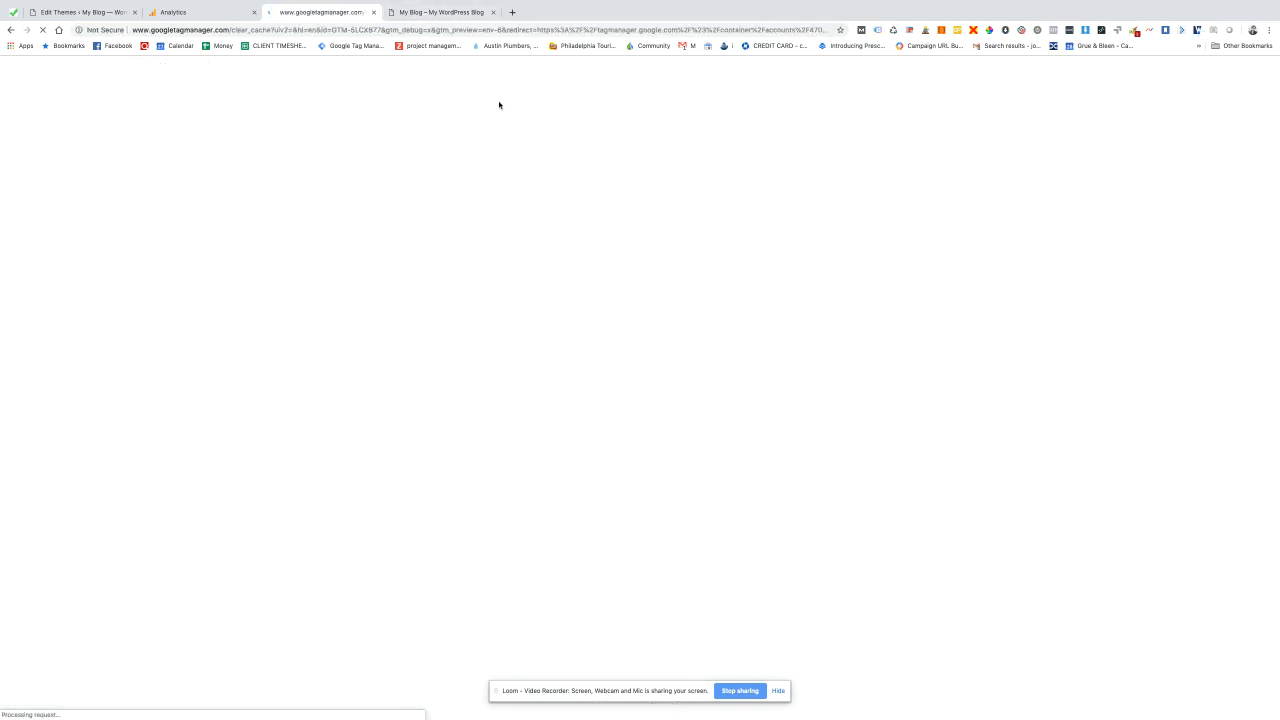
click(442, 10)
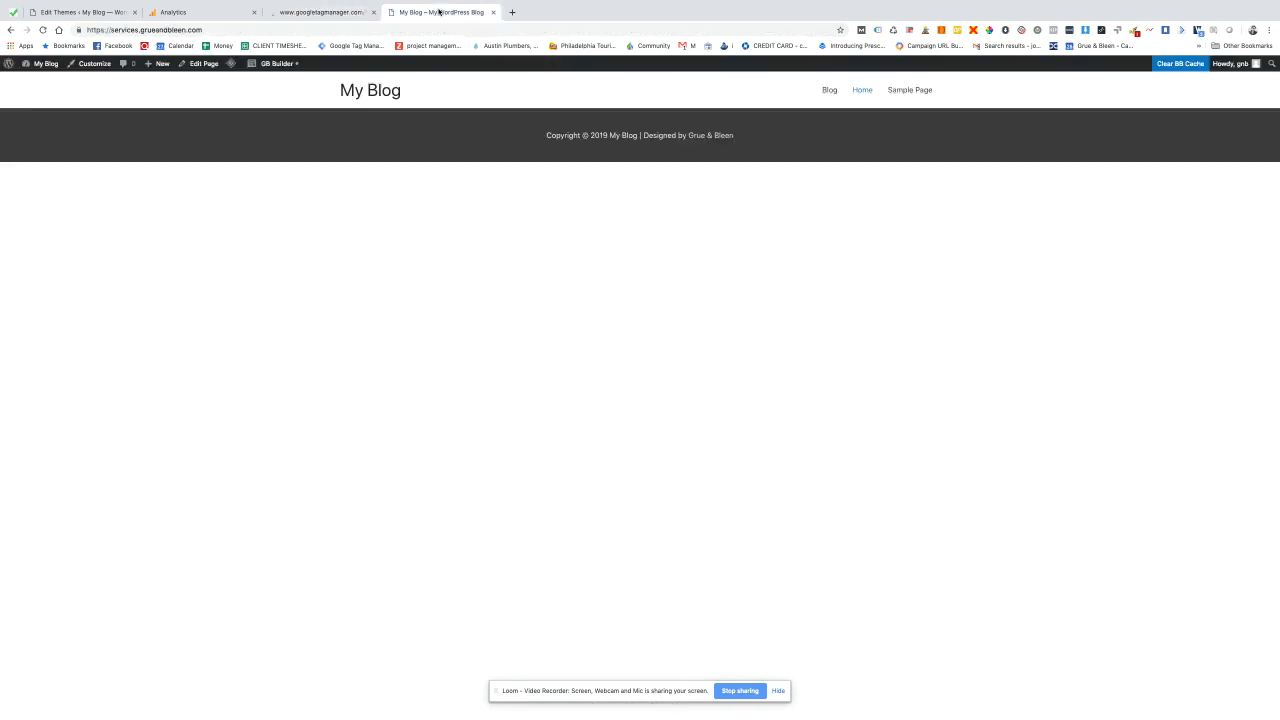
click(310, 30)
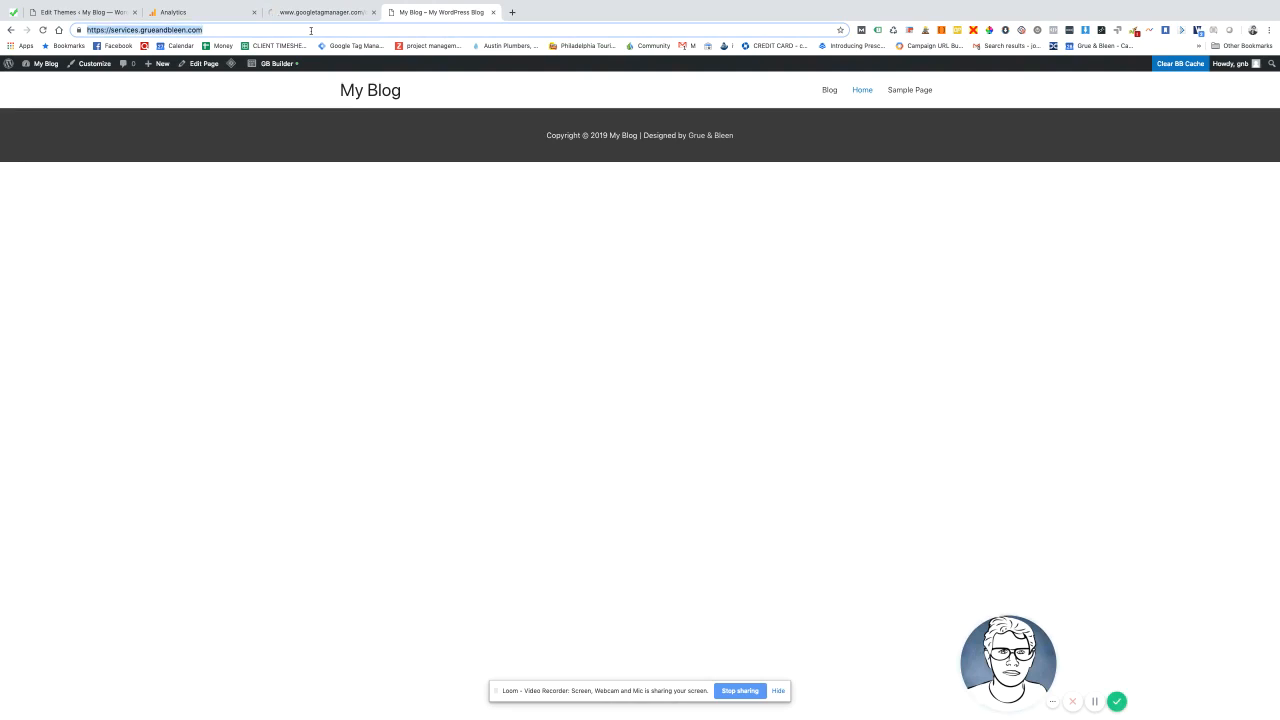
click(320, 12)
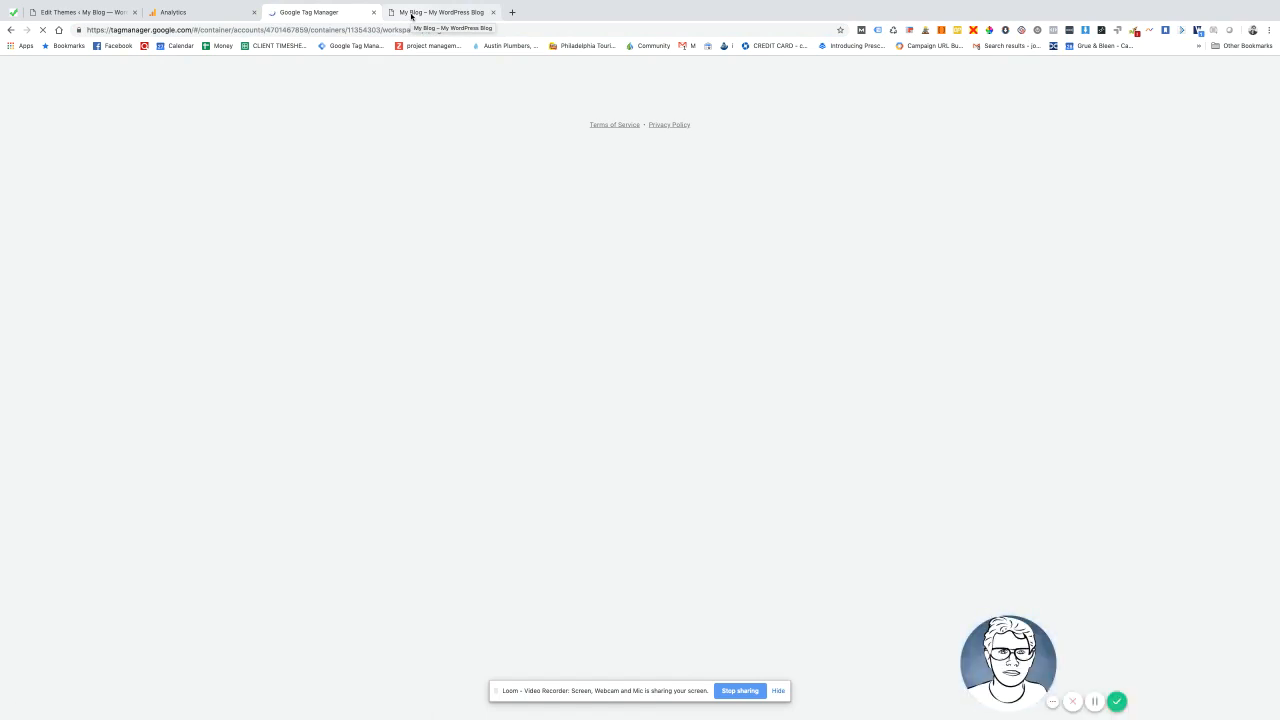
click(410, 15)
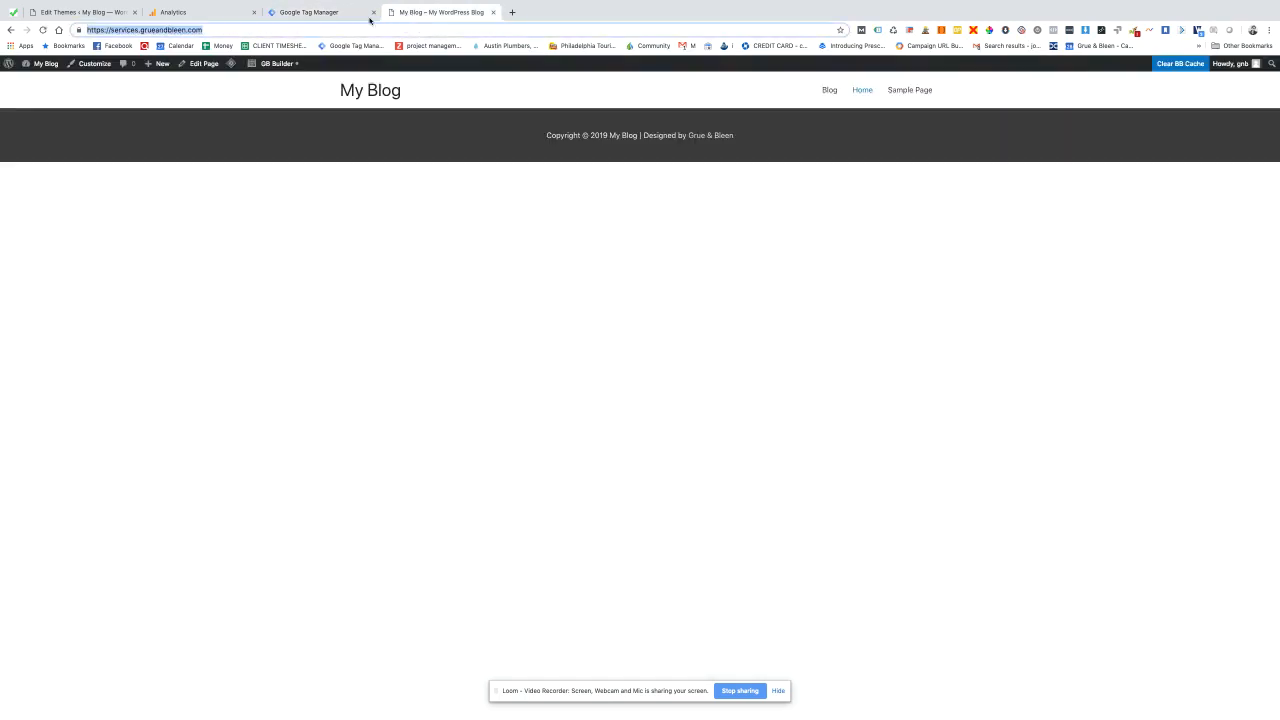
click(44, 30)
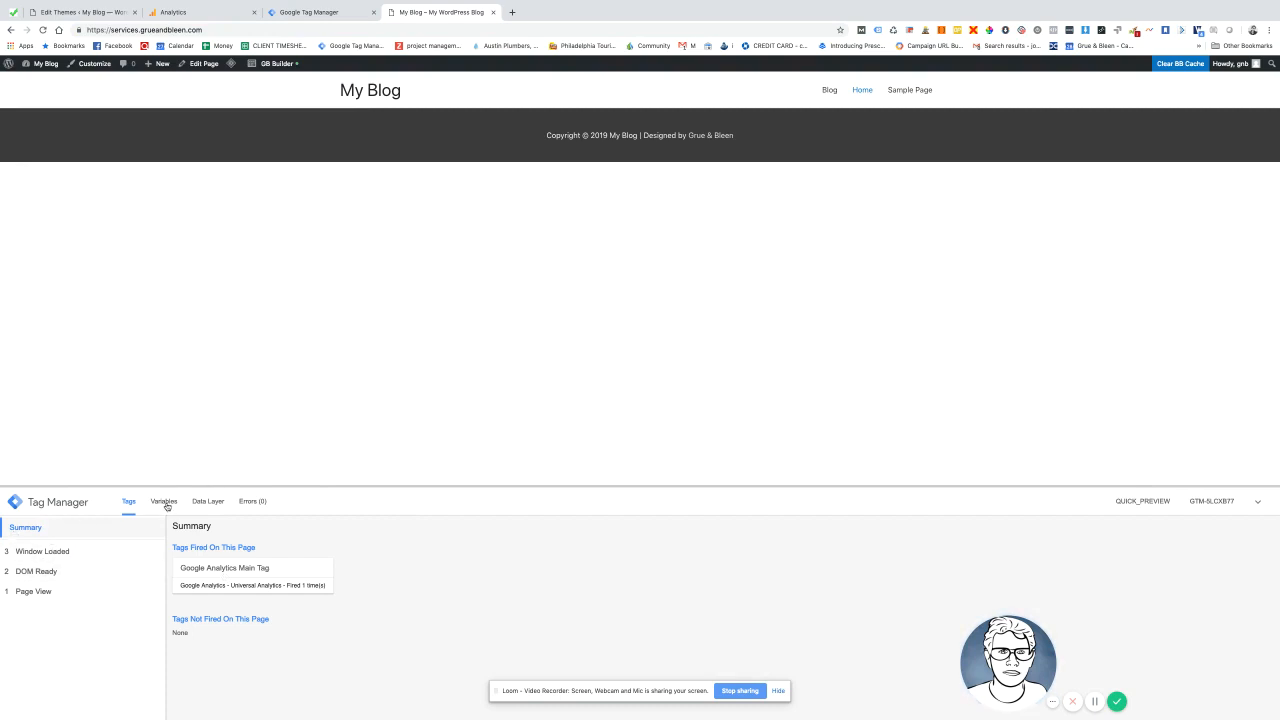
Step: Check which tags fired on the Page View event and which tags Google Tag Assistant detects on the blog page
click(58, 590)
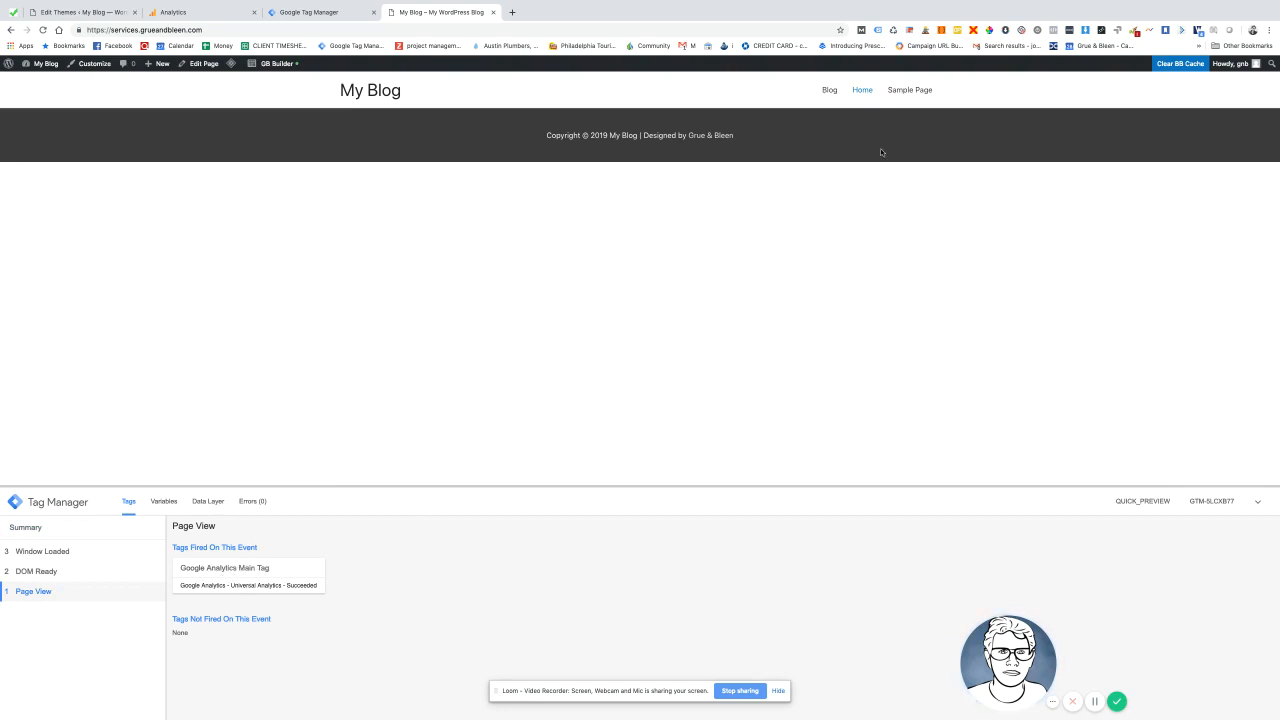
click(878, 30)
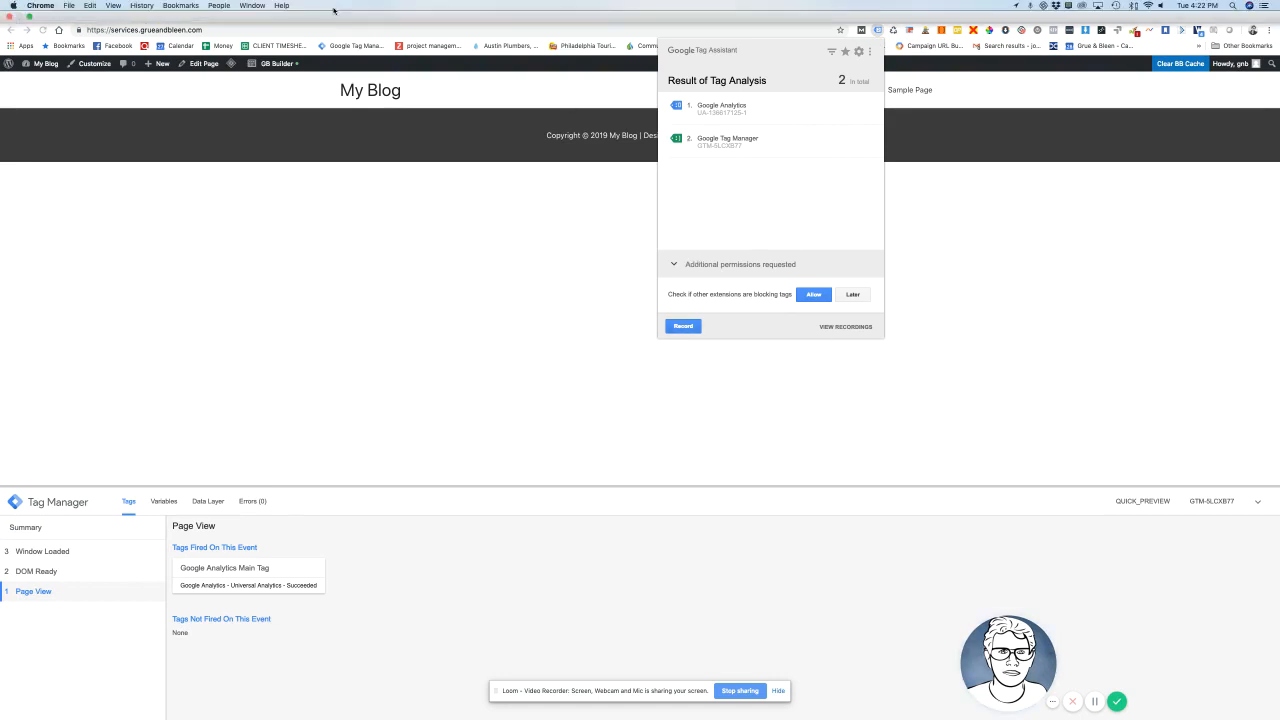
click(380, 10)
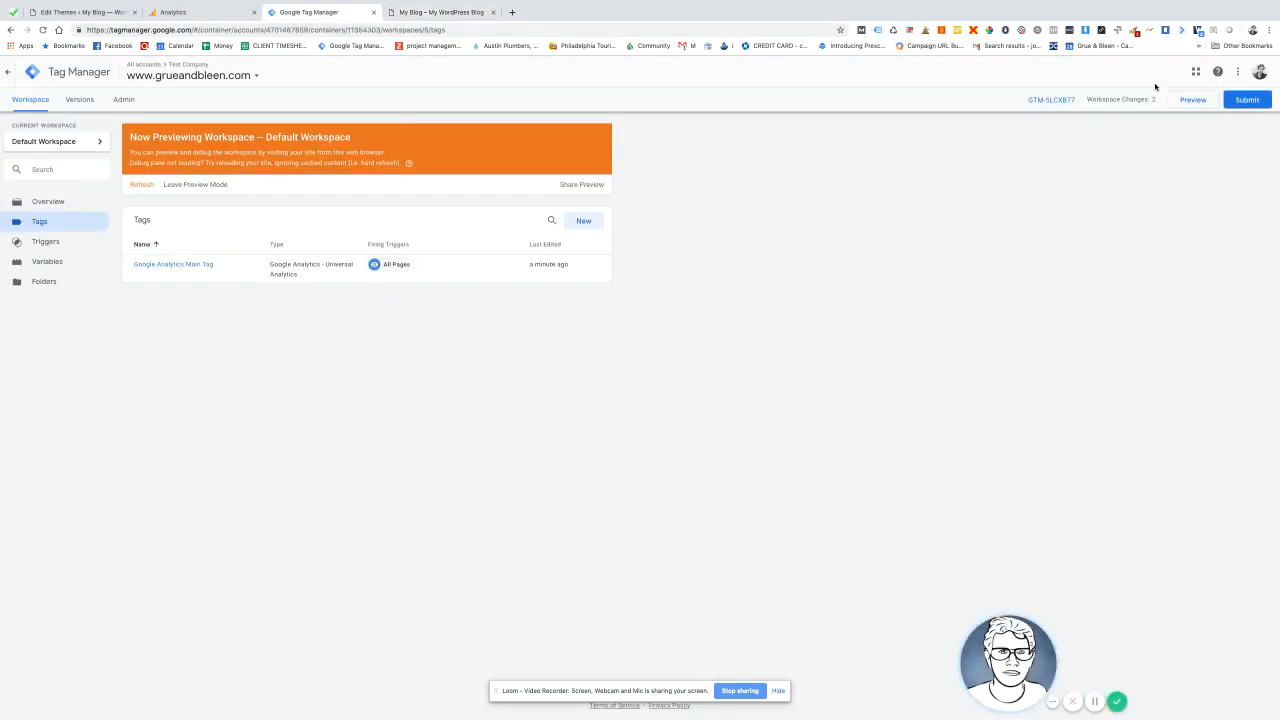
Step: Switch to Google Analytics and view the Real-Time Overview report for the Clean Data view
click(190, 14)
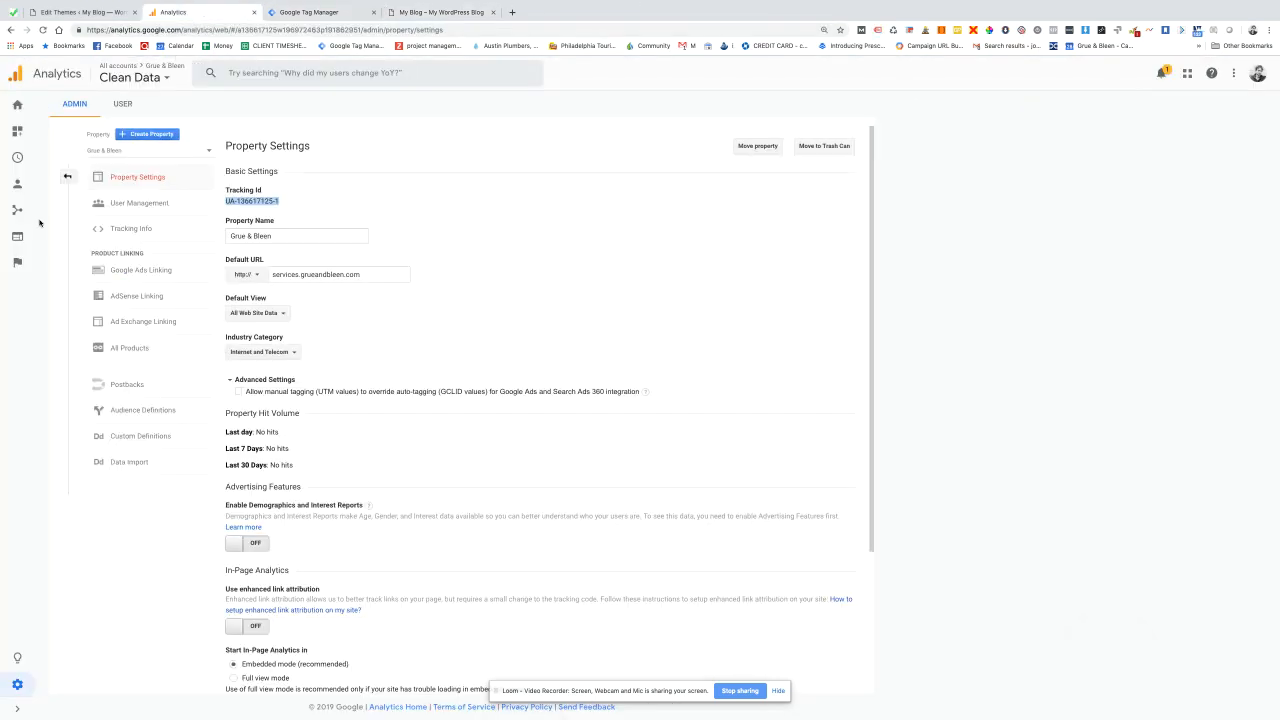
click(67, 177)
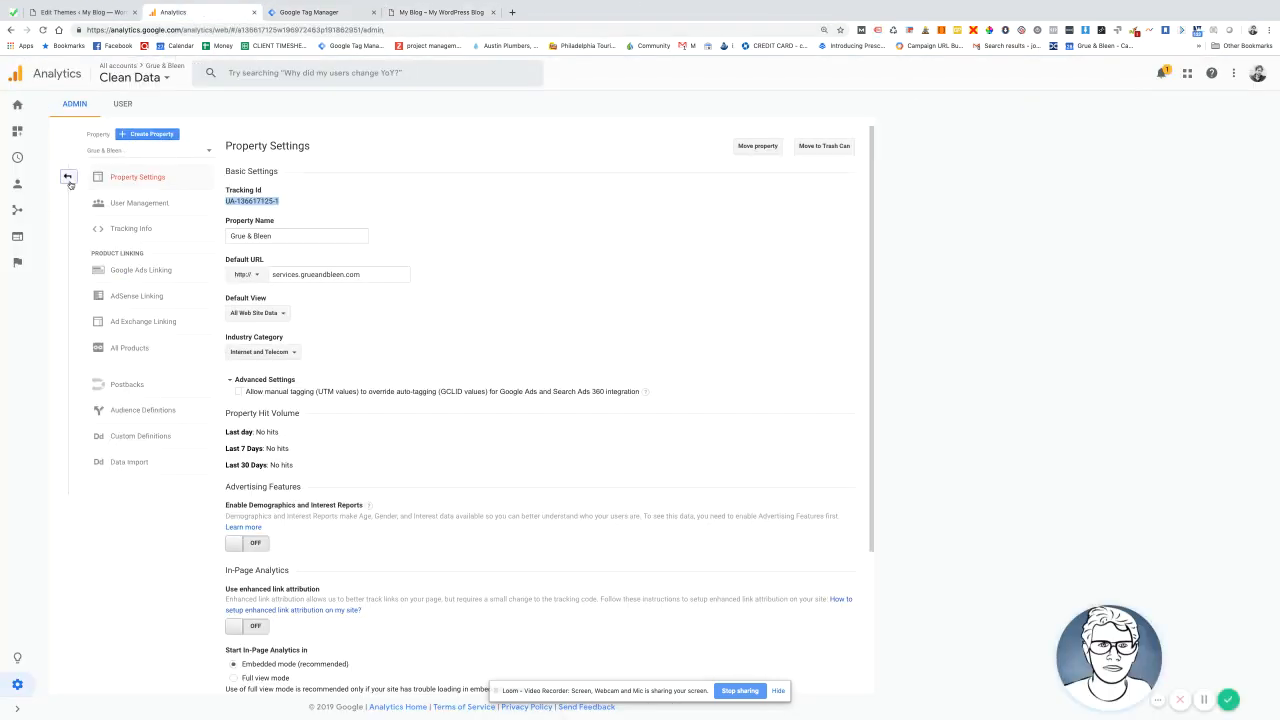
click(17, 157)
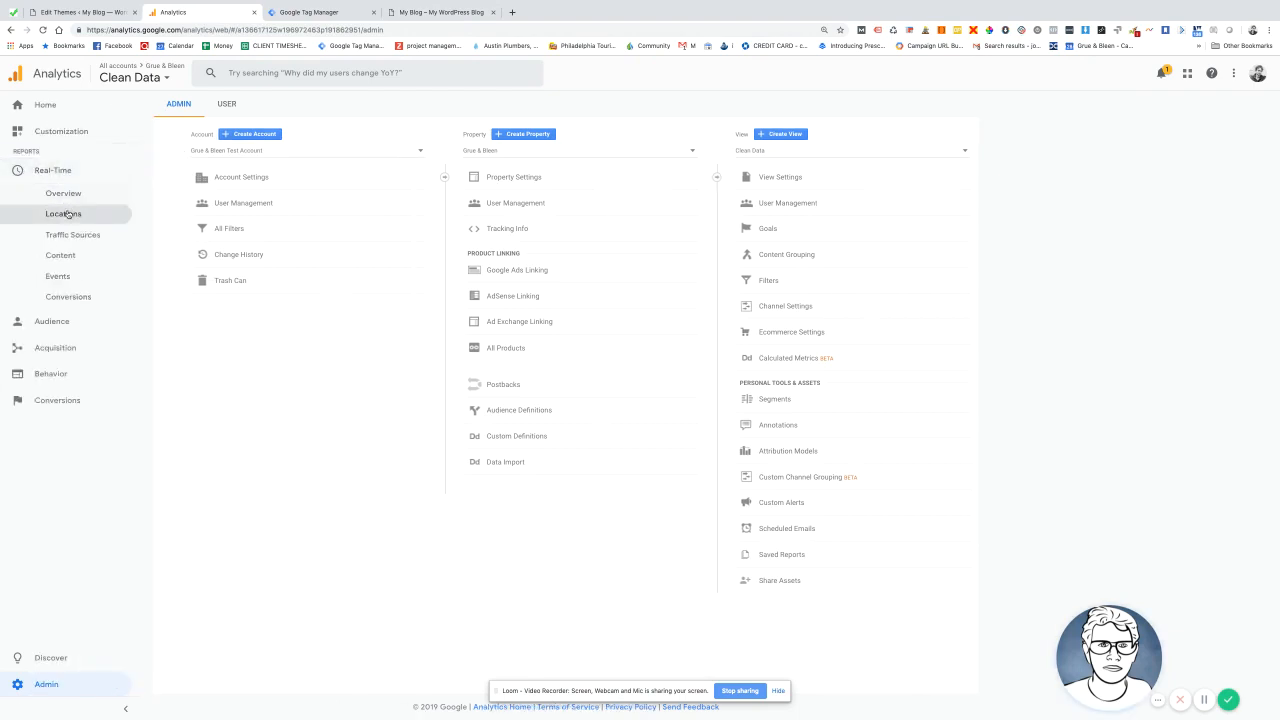
click(73, 199)
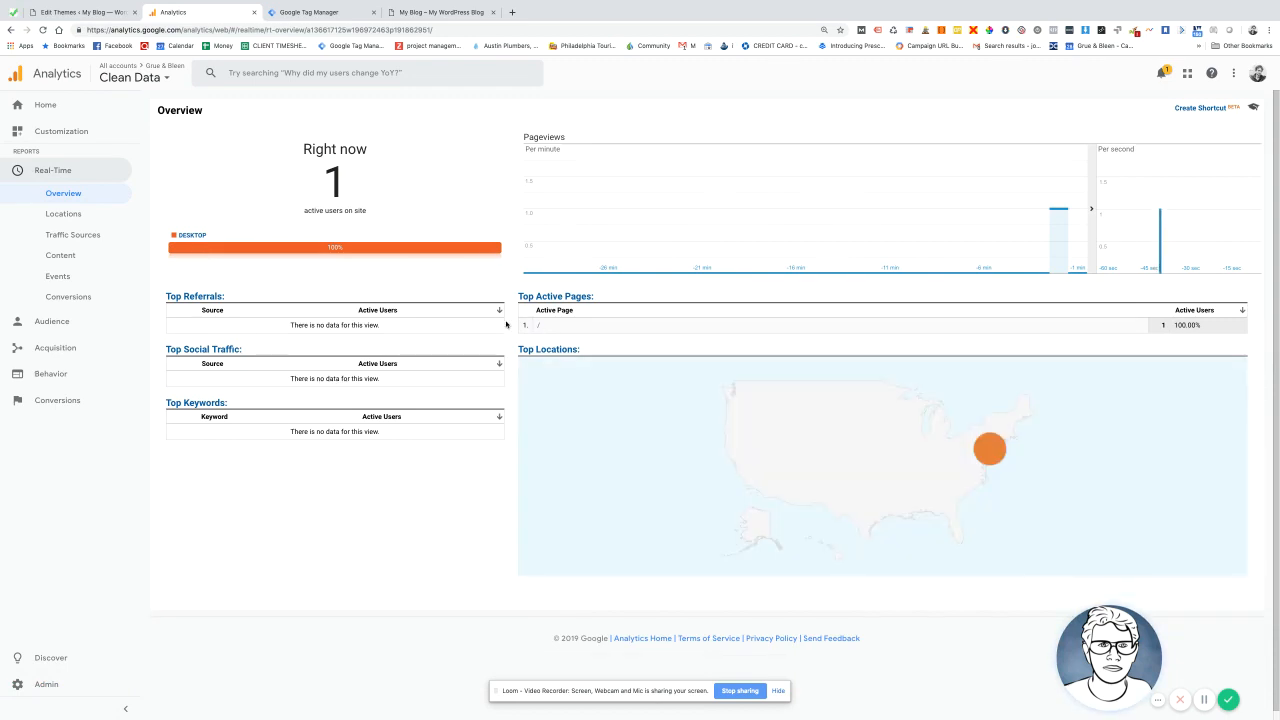
Step: Return to Google Tag Manager, start submitting the workspace changes and name the version "Google Analytics Tag Implementation"
click(340, 12)
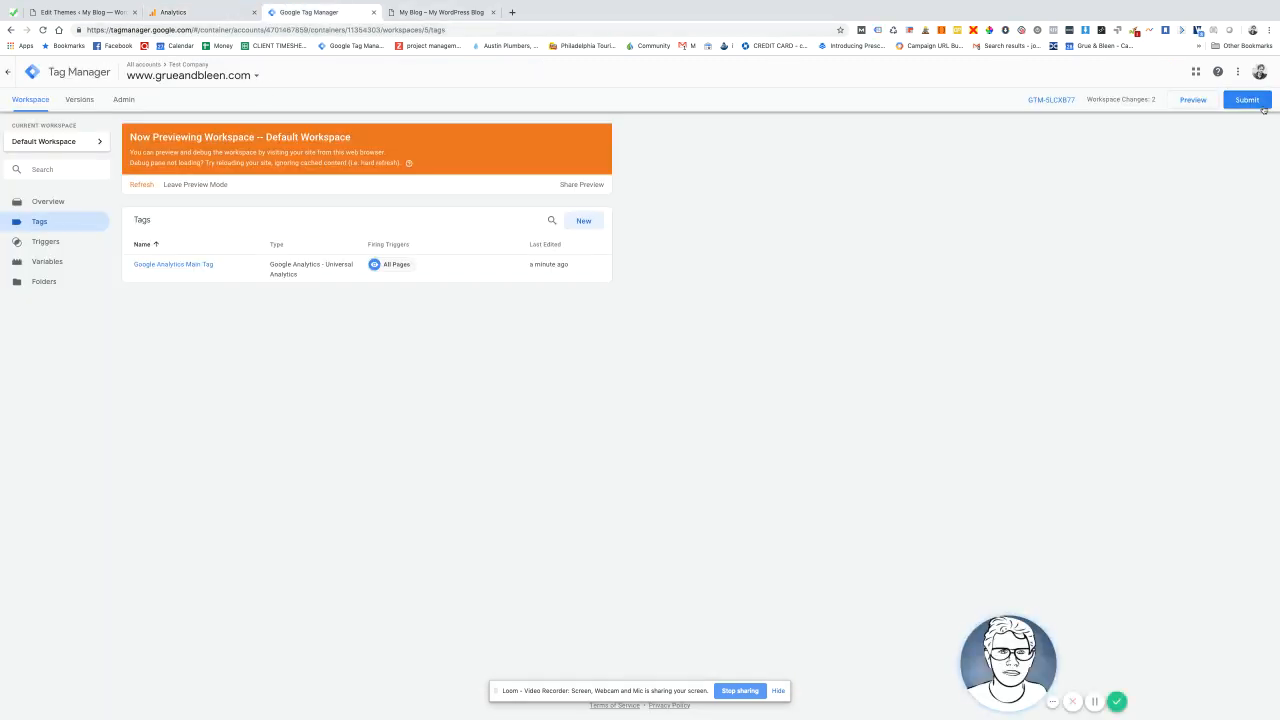
click(1252, 102)
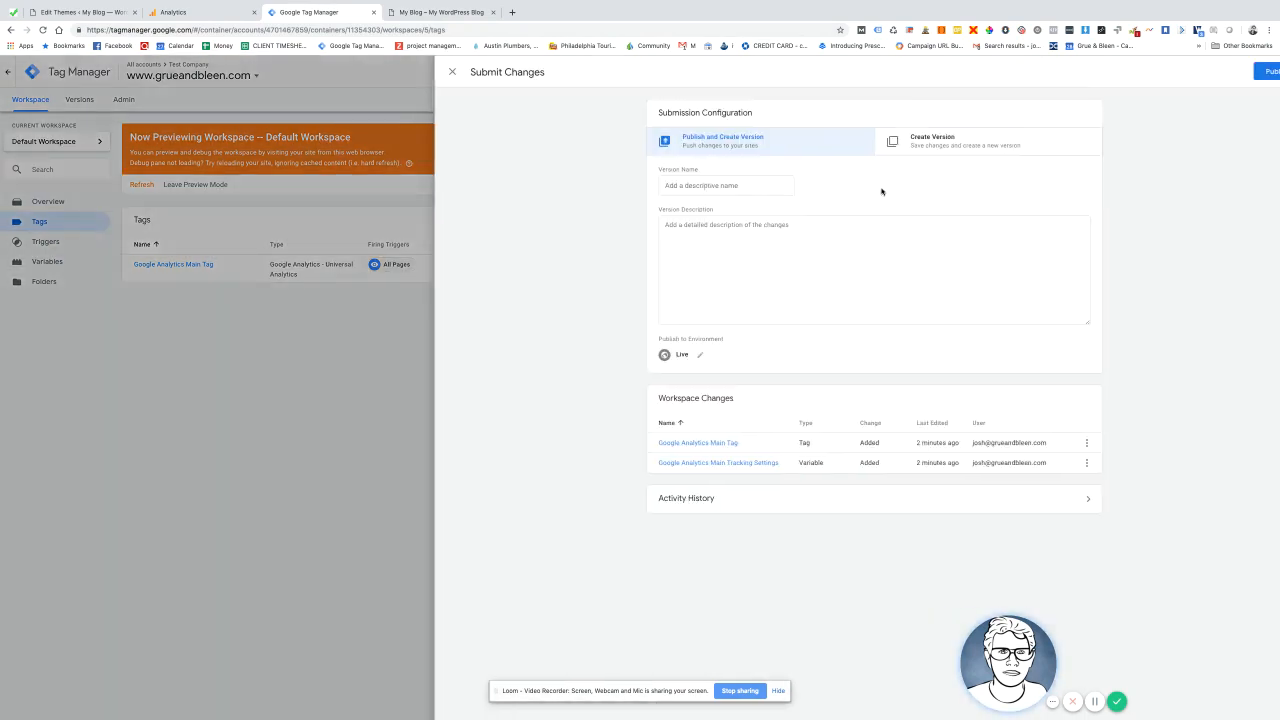
click(687, 186)
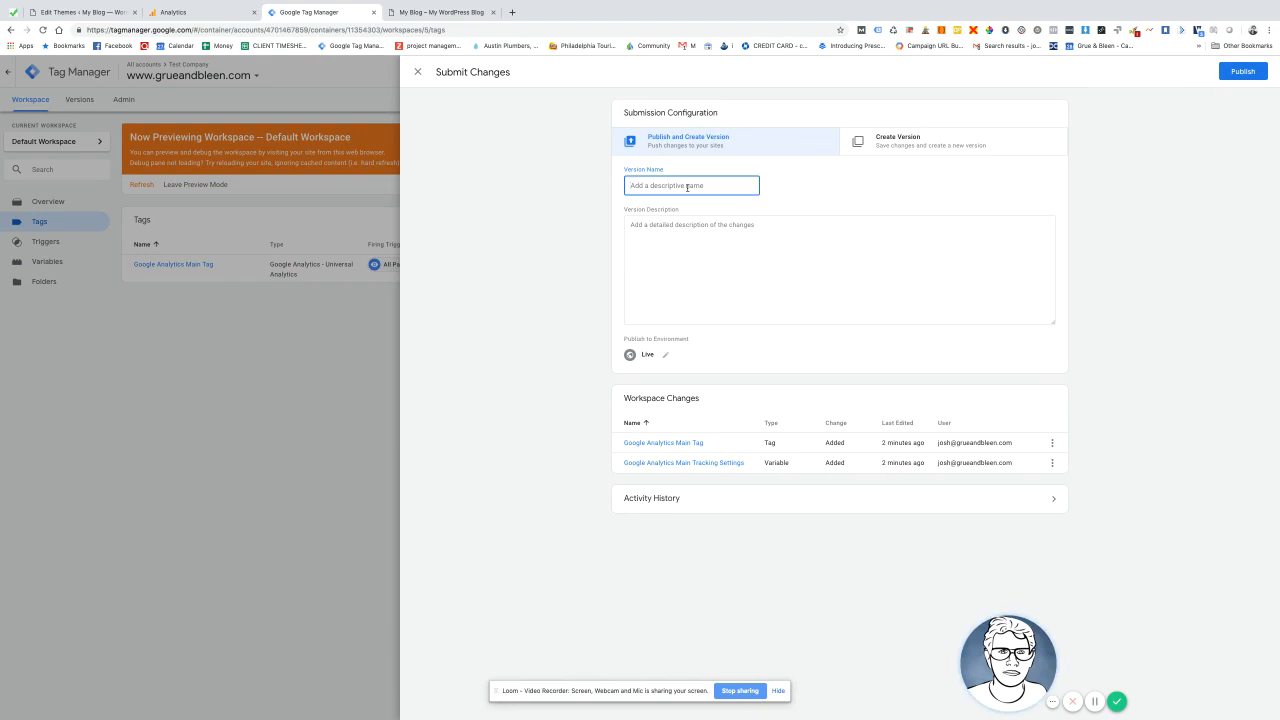
text(Google Anla)
text(ytics Tag )
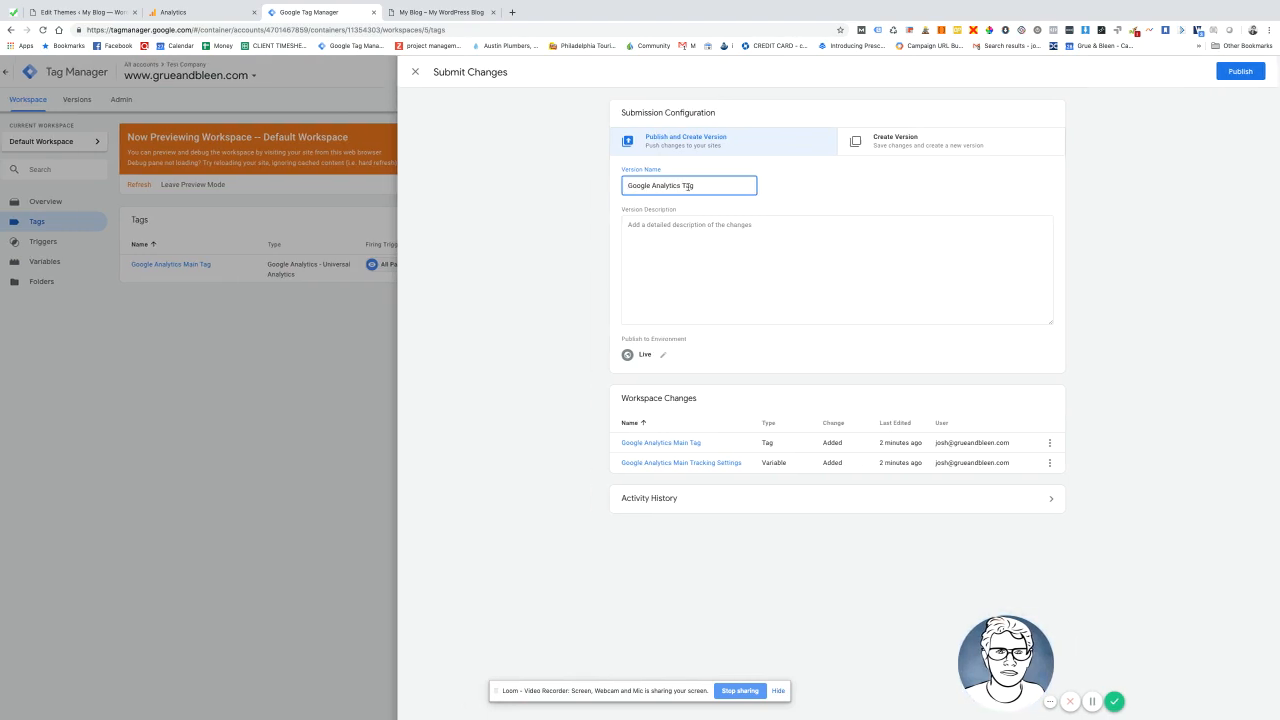
text(Implementation)
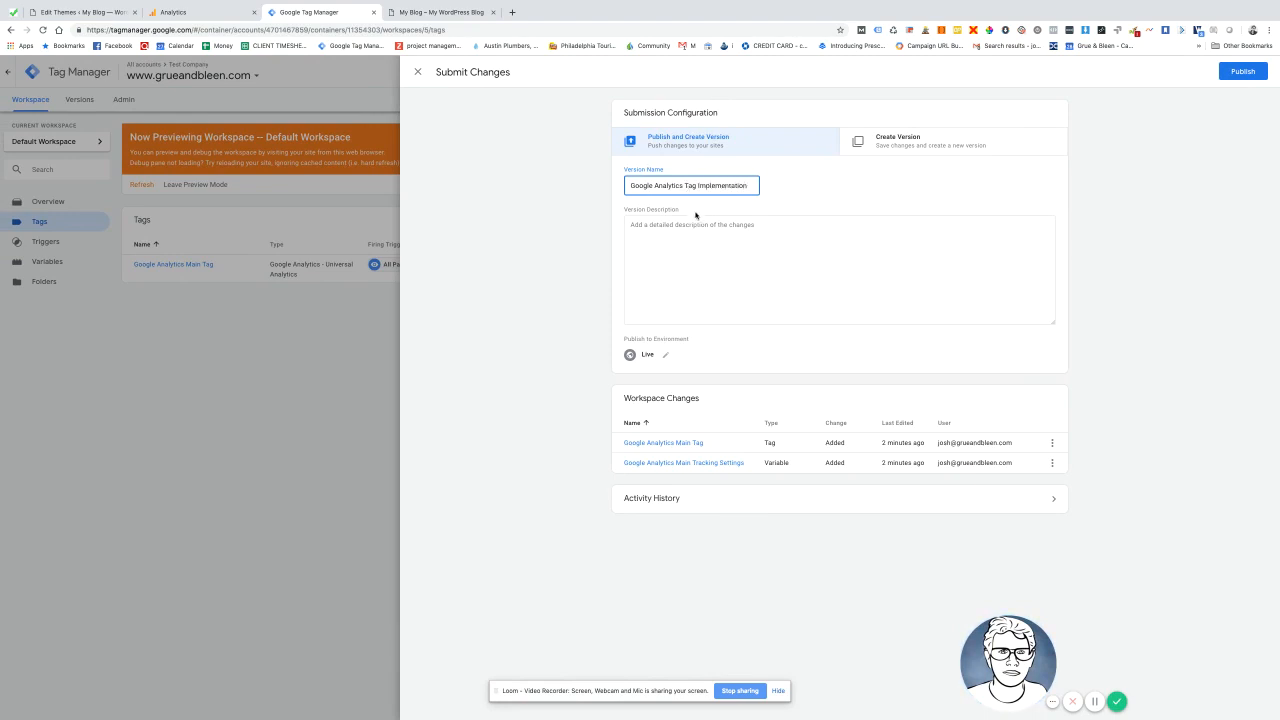
Step: Describe the version as "Implemented Google Analytics main tag" and publish it to the Live environment
click(693, 236)
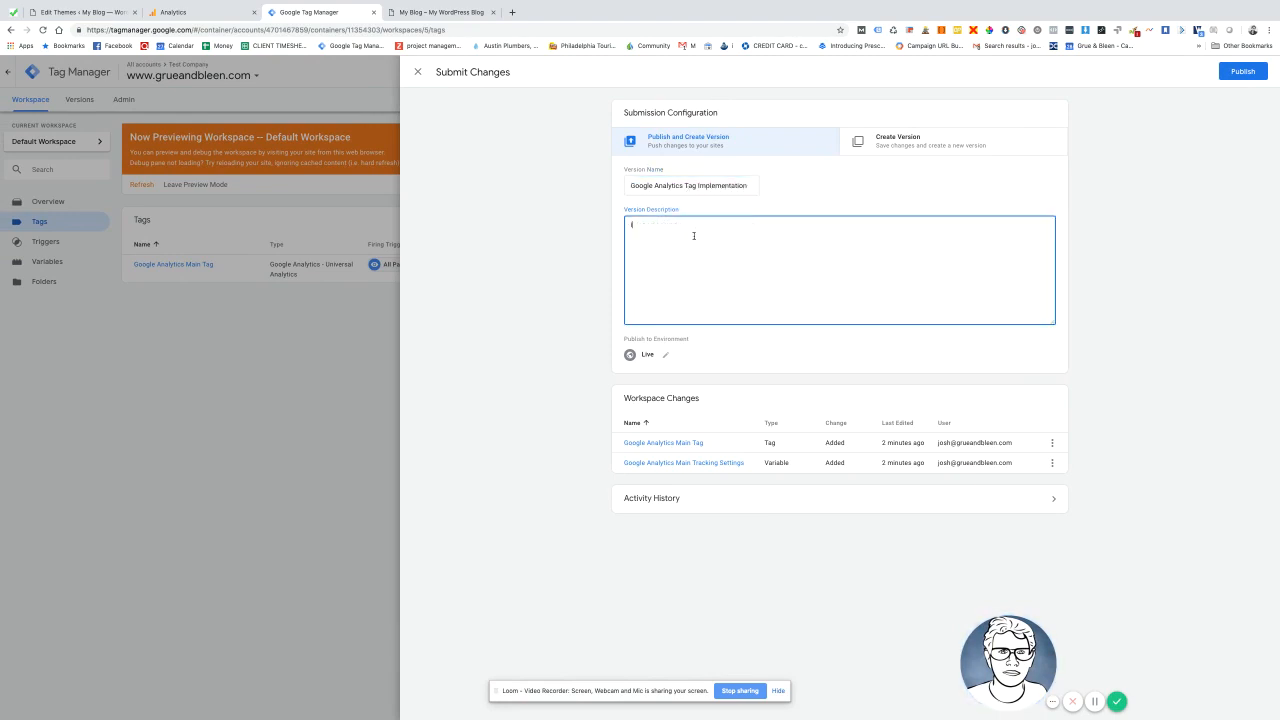
text(Implemented Google analyti)
key(BackSpace)
key(BackSpace)
key(BackSpace)
key(BackSpace)
text(Analytics main tag)
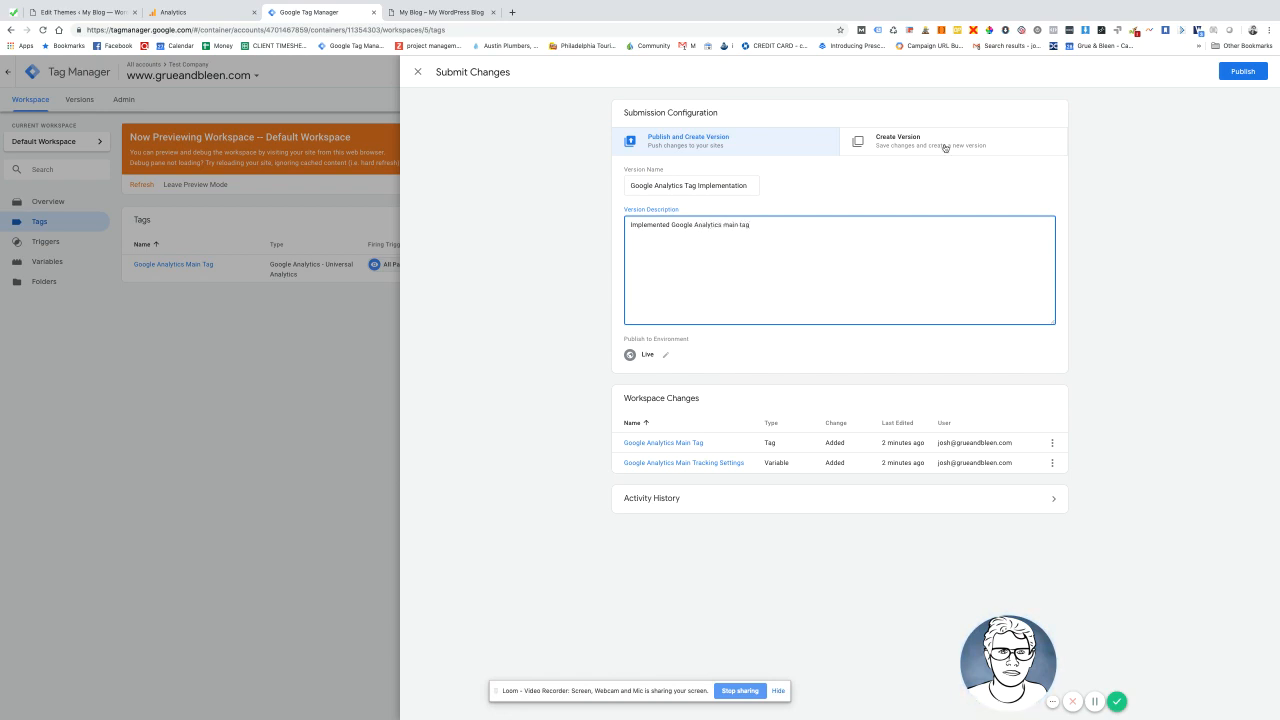
click(1243, 72)
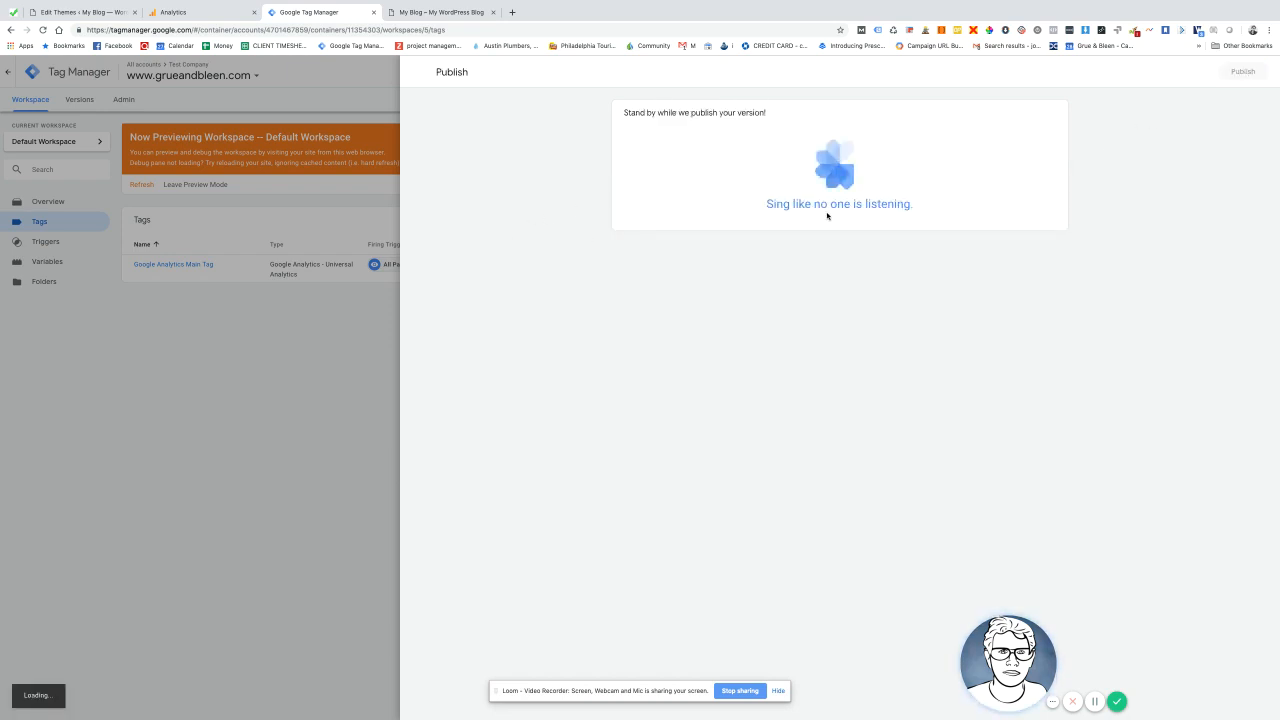